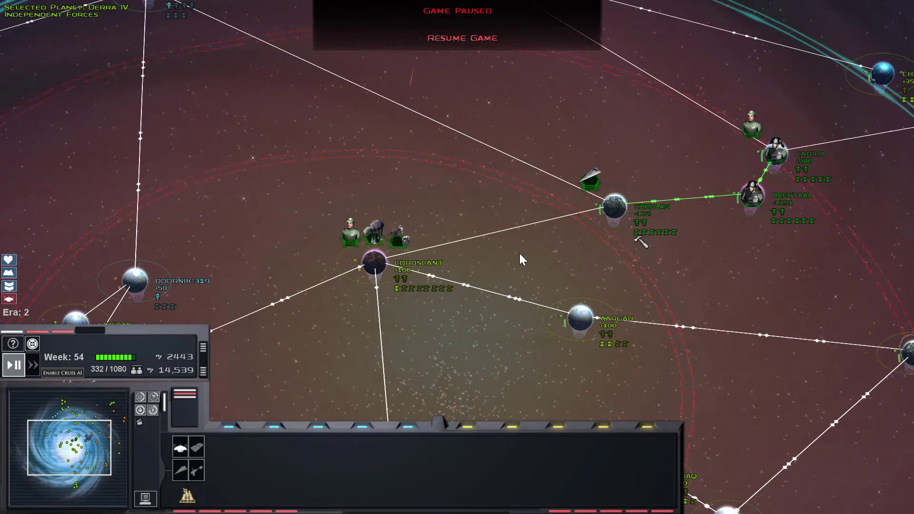
pyautogui.scroll(-2, 531, 263)
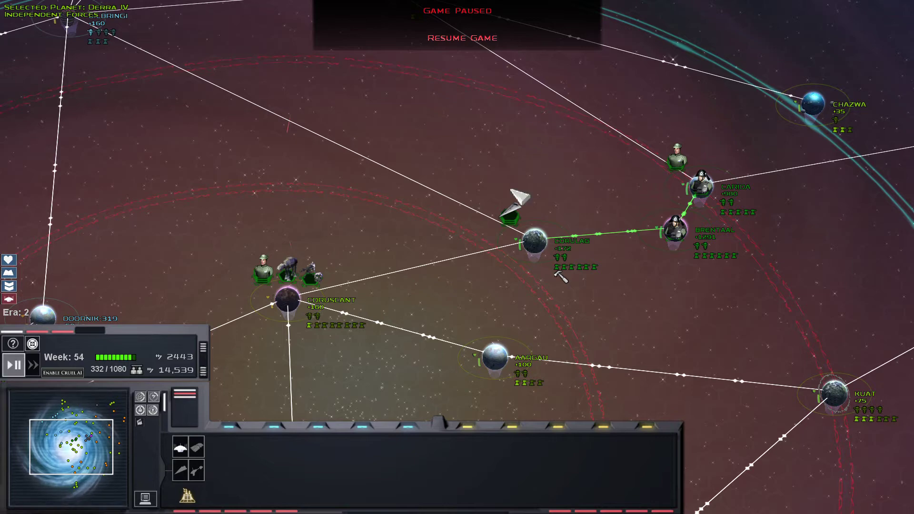
# - Resume the paused campaign and pick up Coruscant's fleet, dropping it back beside the planet
pyautogui.moveTo(286, 286)
pyautogui.mouseDown()
pyautogui.moveTo(450, 257)
pyautogui.moveTo(463, 223)
pyautogui.mouseUp()
pyautogui.click(454, 239)
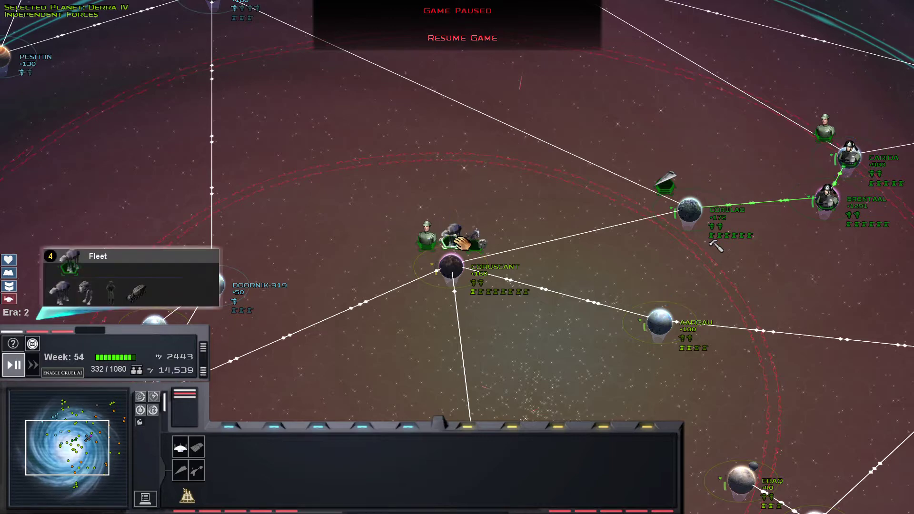
pyautogui.moveTo(500, 286); pyautogui.dragTo(429, 286)
pyautogui.click(15, 364)
pyautogui.moveTo(400, 241); pyautogui.dragTo(407, 252)
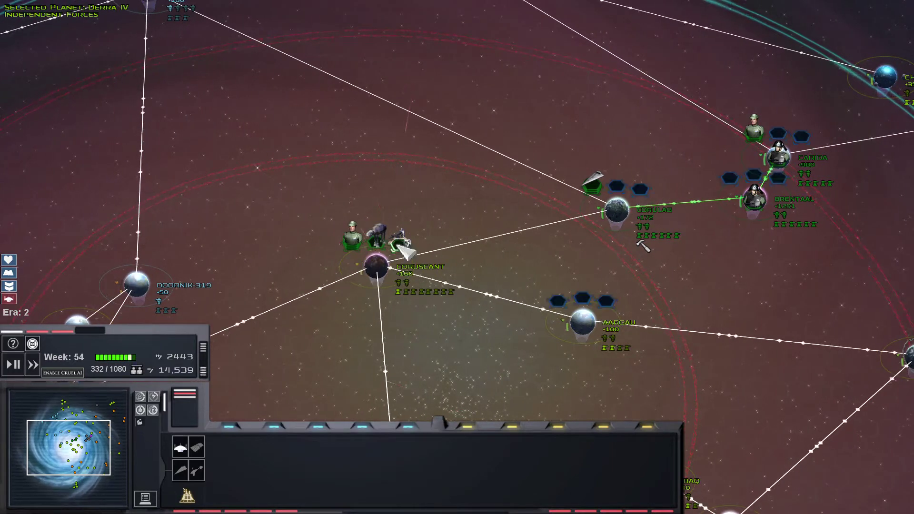
pyautogui.click(385, 240)
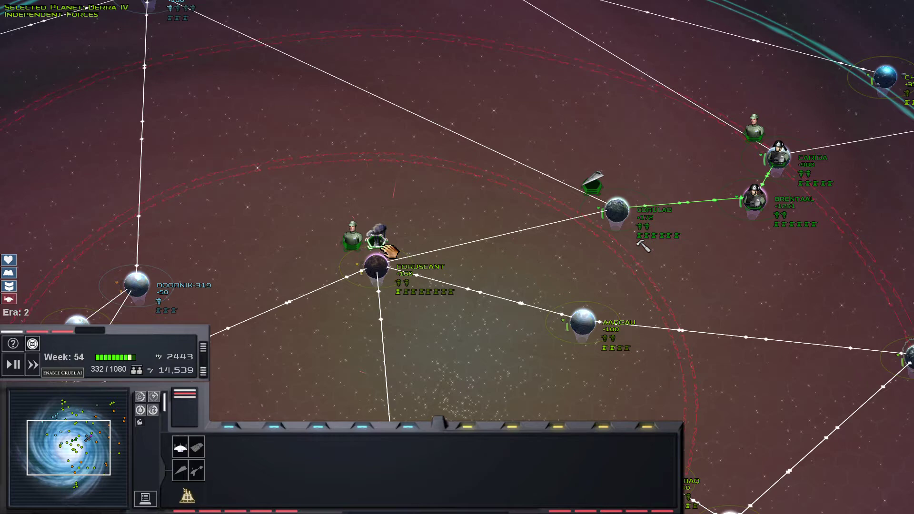
pyautogui.moveTo(643, 245); pyautogui.dragTo(593, 245)
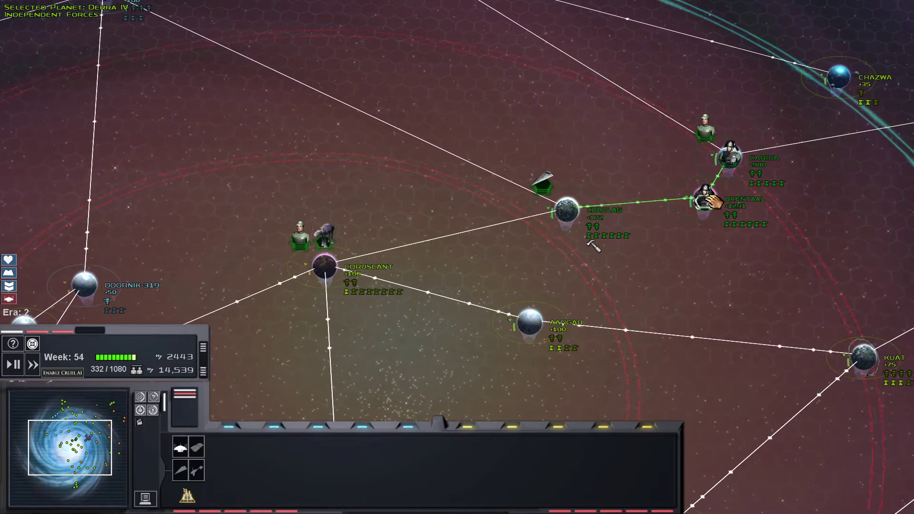
# - Split Carida's AT-AT into Fleet 2 and send it toward Coruscant
pyautogui.doubleClick(732, 157)
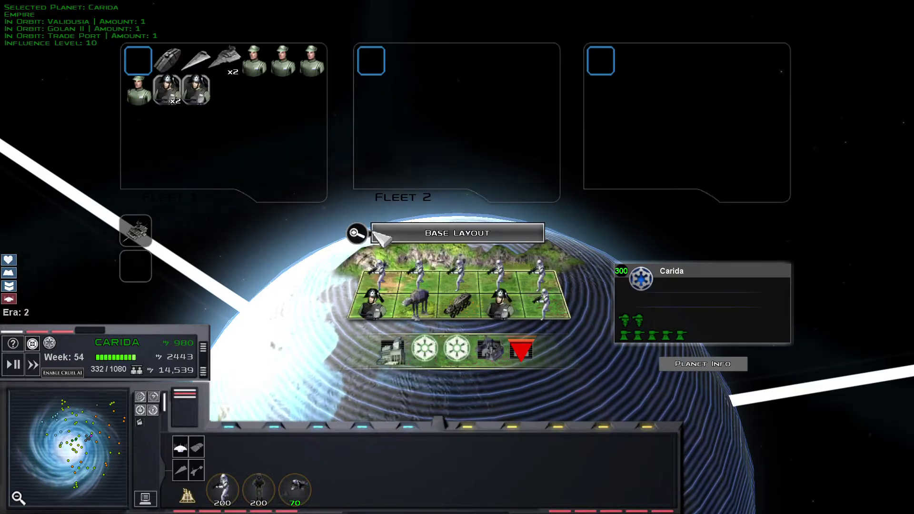
pyautogui.moveTo(404, 172); pyautogui.dragTo(400, 64)
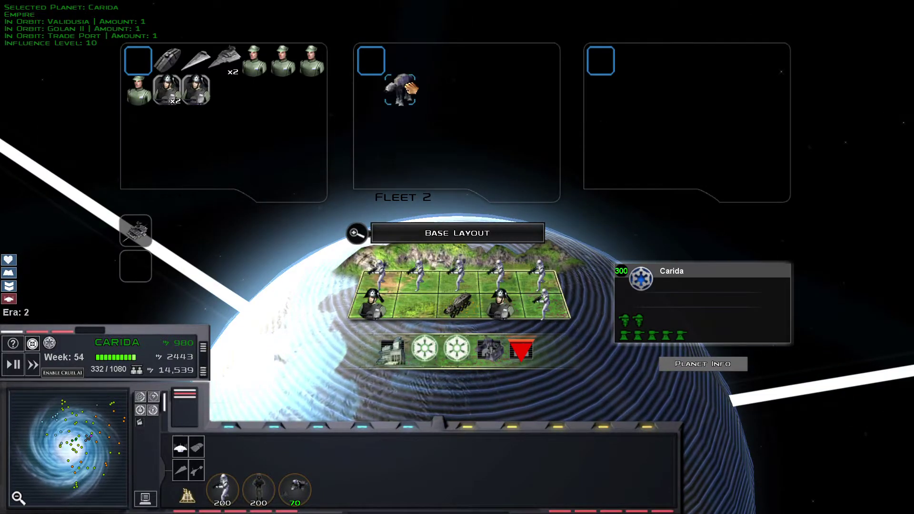
pyautogui.rightClick(522, 253)
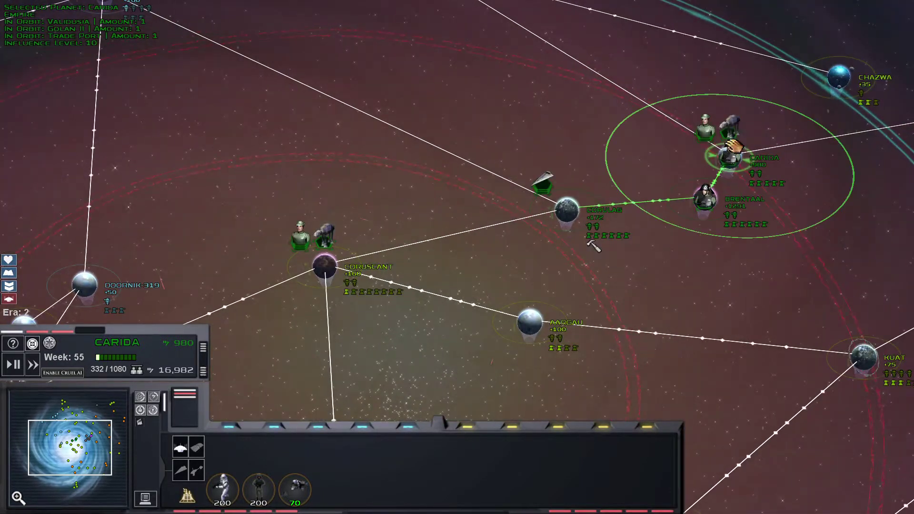
pyautogui.moveTo(735, 129); pyautogui.dragTo(336, 240)
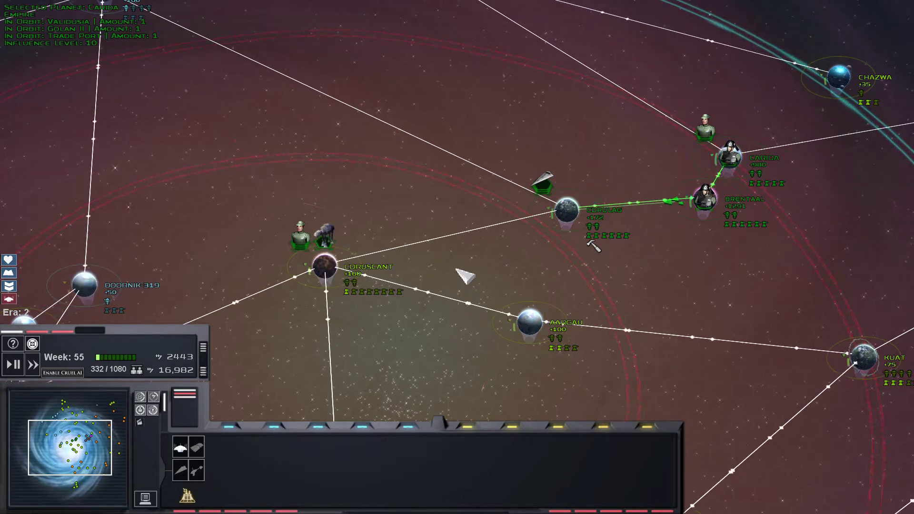
# - Inspect Coruscant's forces, then select Corulag to view its build options
pyautogui.moveTo(452, 280); pyautogui.dragTo(575, 95)
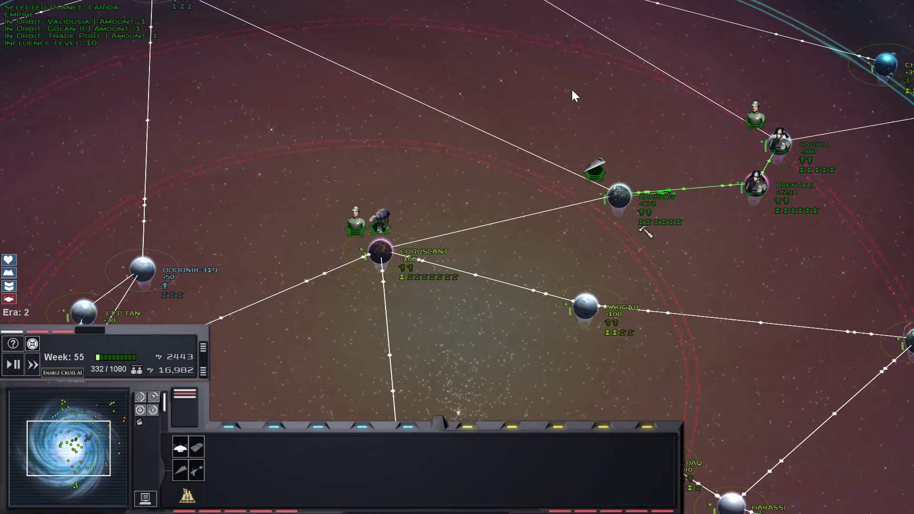
pyautogui.moveTo(573, 132); pyautogui.dragTo(483, 264)
pyautogui.click(471, 263)
pyautogui.moveTo(381, 252)
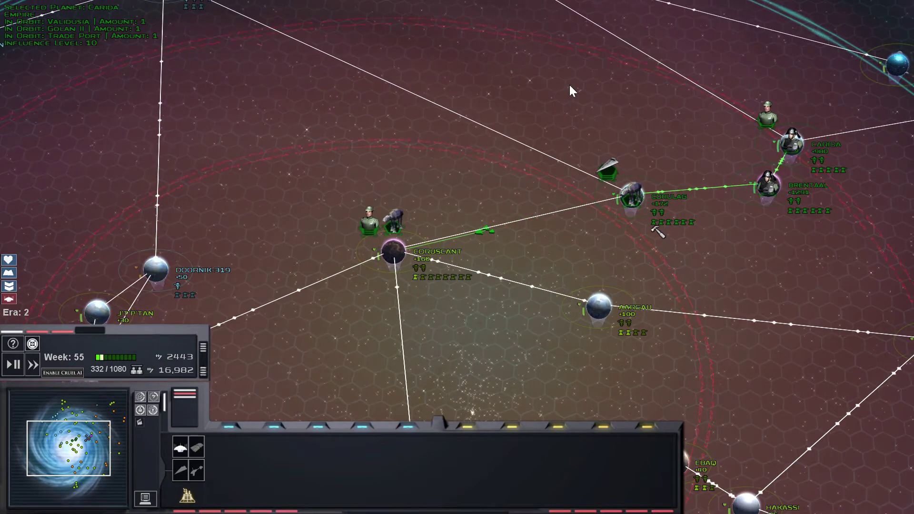
pyautogui.moveTo(568, 91); pyautogui.dragTo(643, 157)
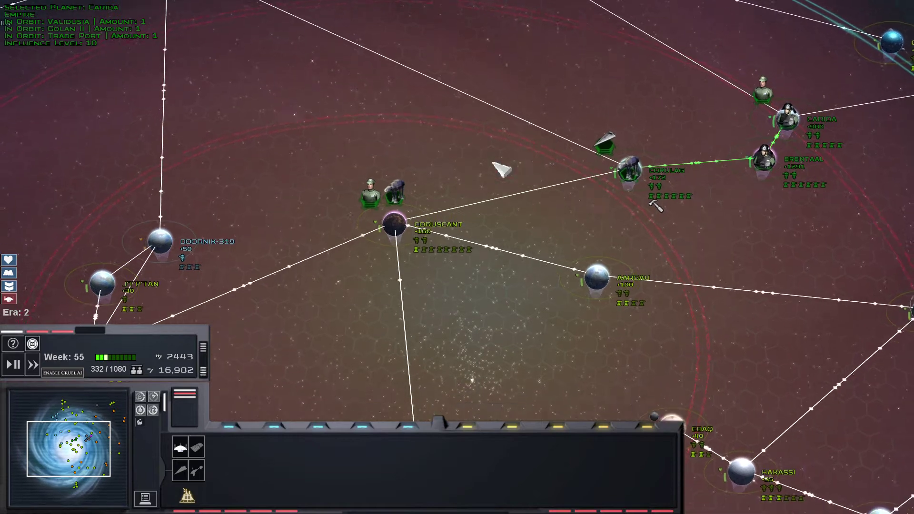
pyautogui.click(630, 158)
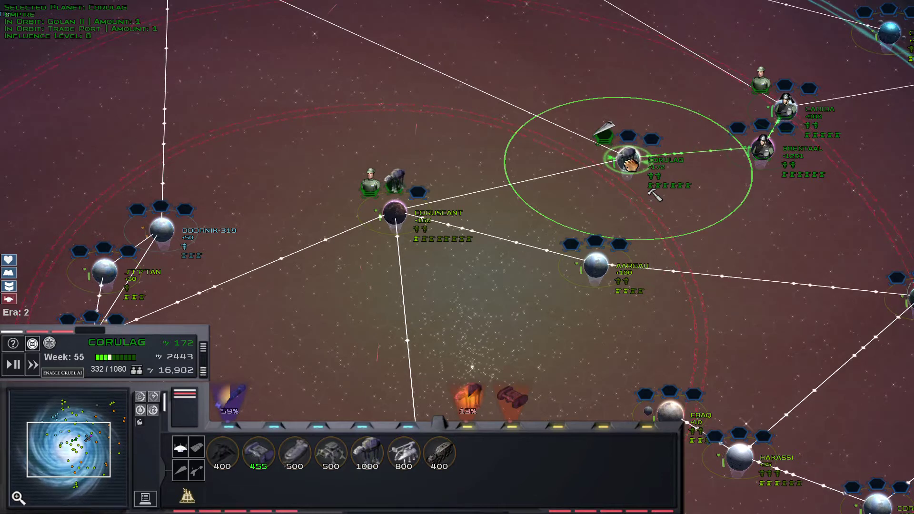
pyautogui.scroll(1, 557, 107)
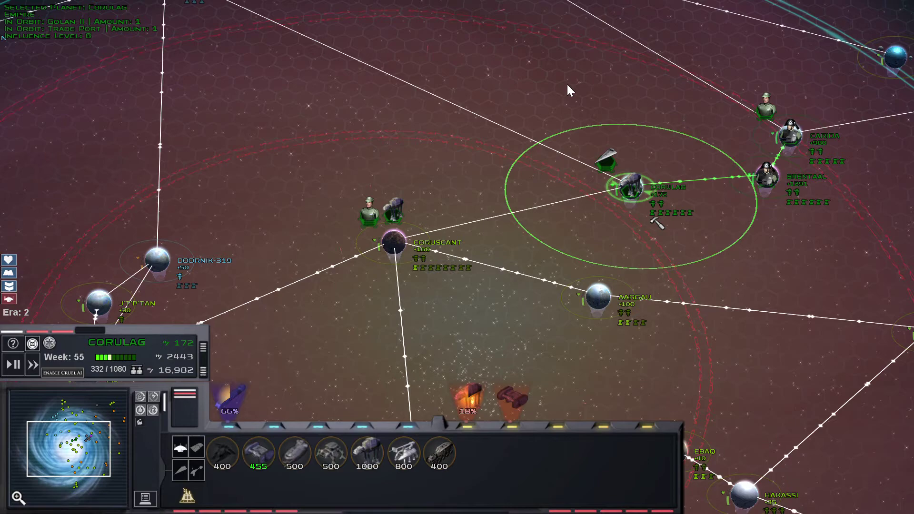
pyautogui.click(567, 85)
pyautogui.moveTo(465, 243); pyautogui.dragTo(492, 292)
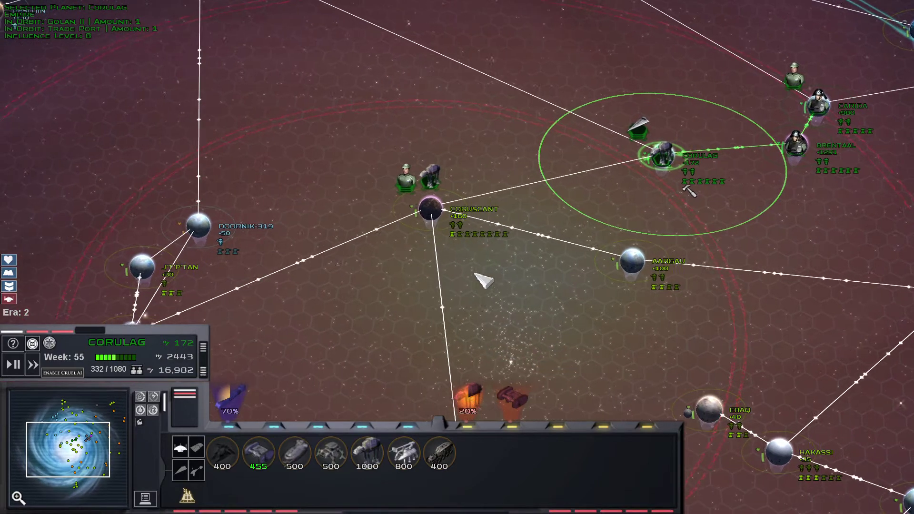
pyautogui.press('Up')
pyautogui.press('Right')
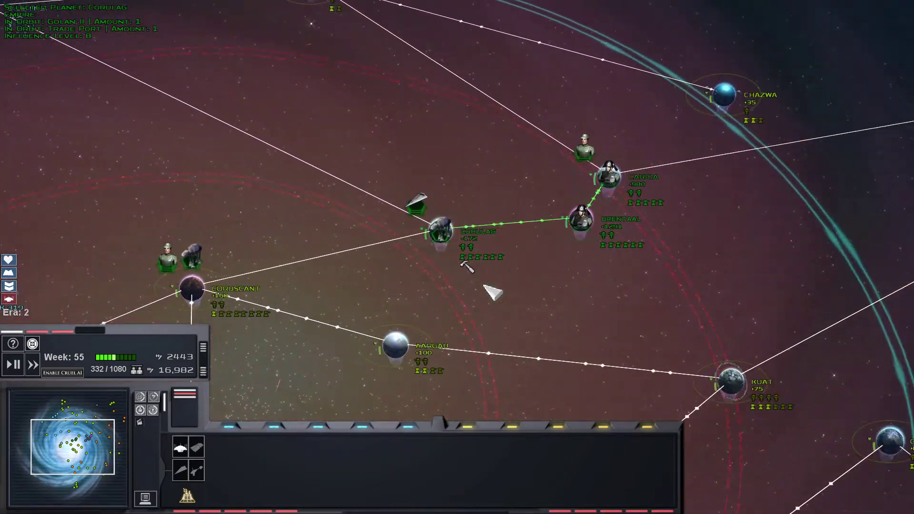
pyautogui.scroll(-2, 492, 291)
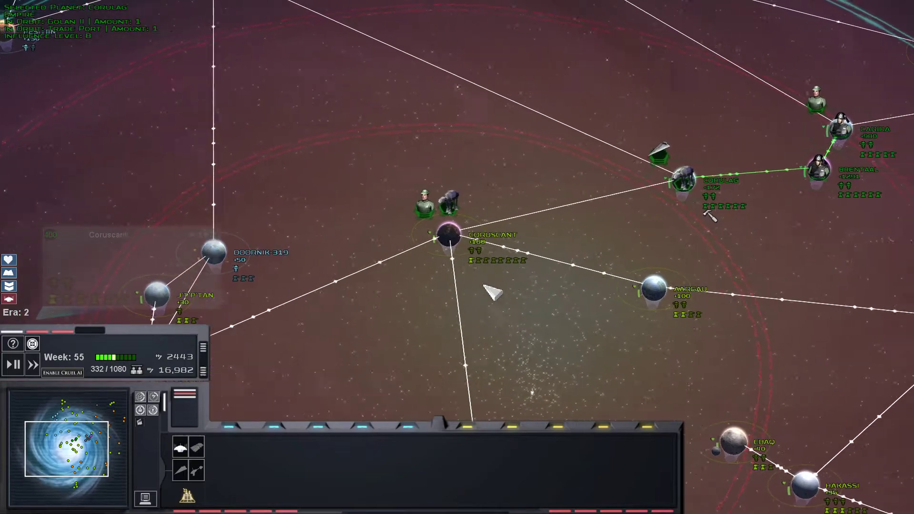
pyautogui.moveTo(492, 291); pyautogui.dragTo(517, 291)
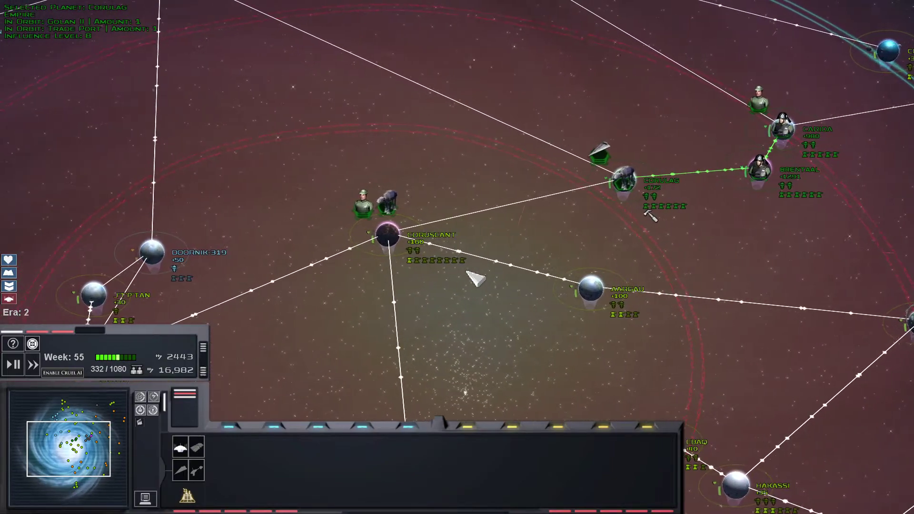
pyautogui.doubleClick(389, 236)
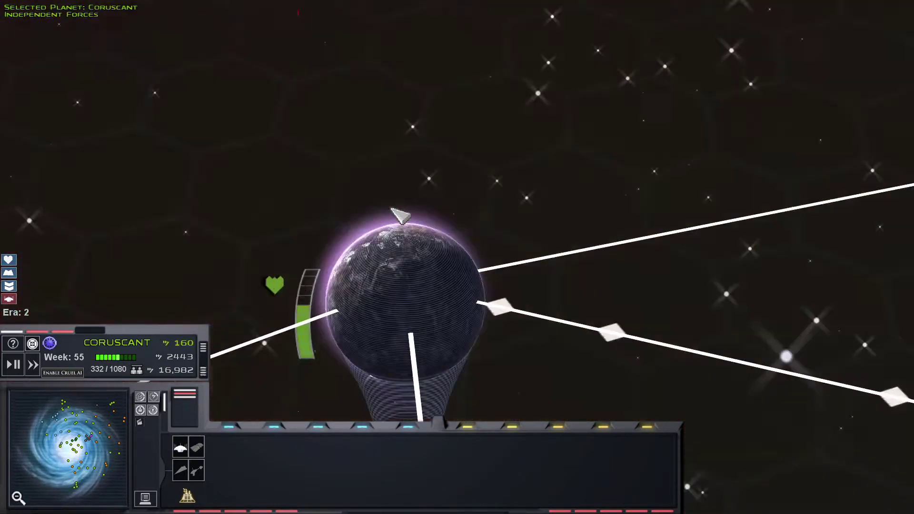
pyautogui.scroll(-3, 405, 330)
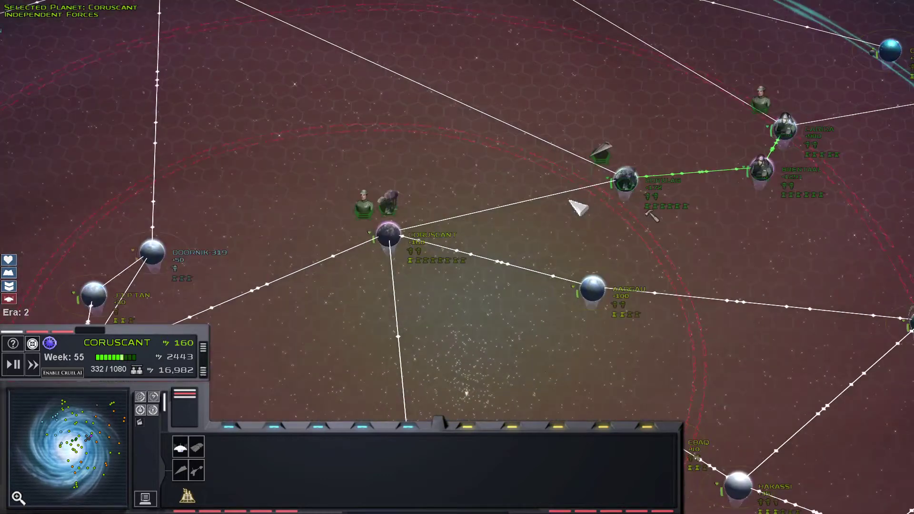
pyautogui.click(623, 184)
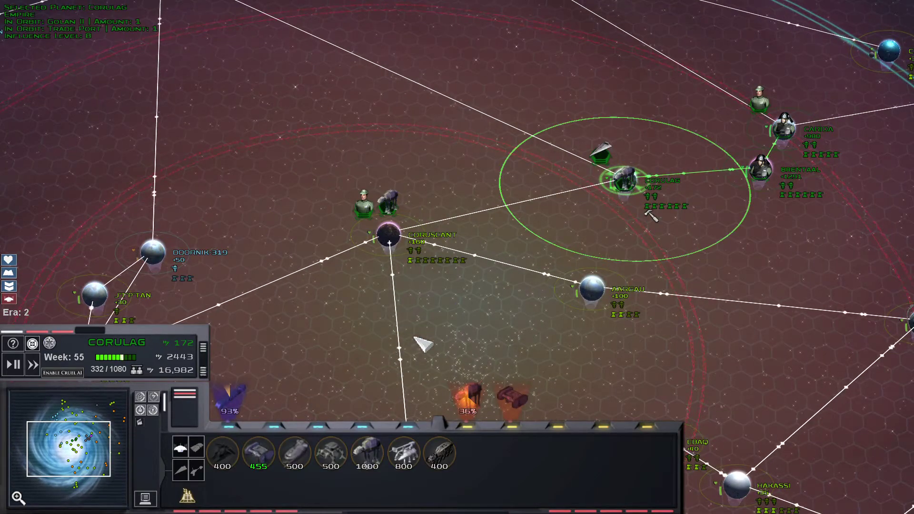
# - Browse another build category for Brentaal, then deselect it
pyautogui.click(766, 172)
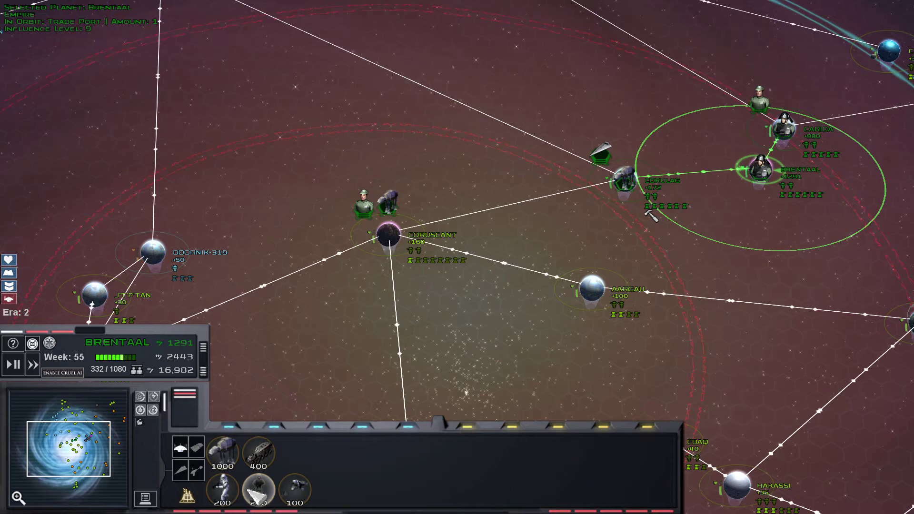
pyautogui.click(198, 448)
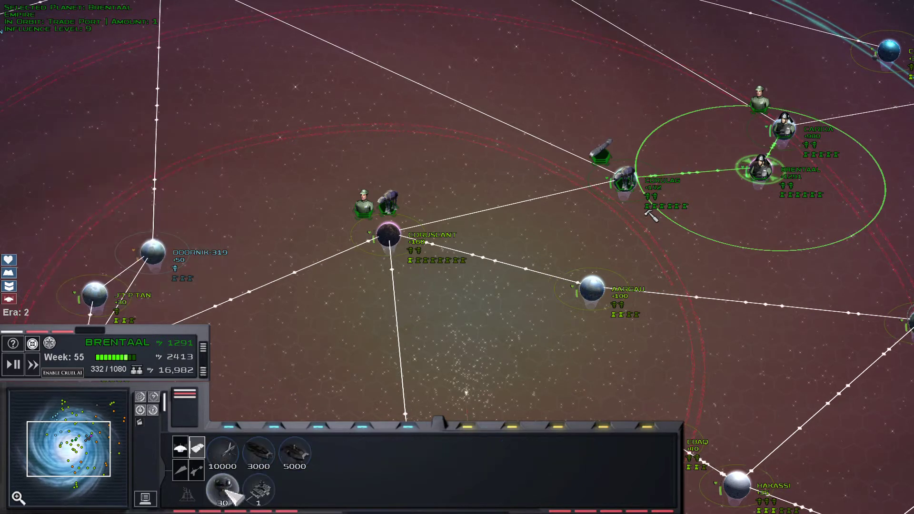
pyautogui.moveTo(443, 337); pyautogui.dragTo(418, 194)
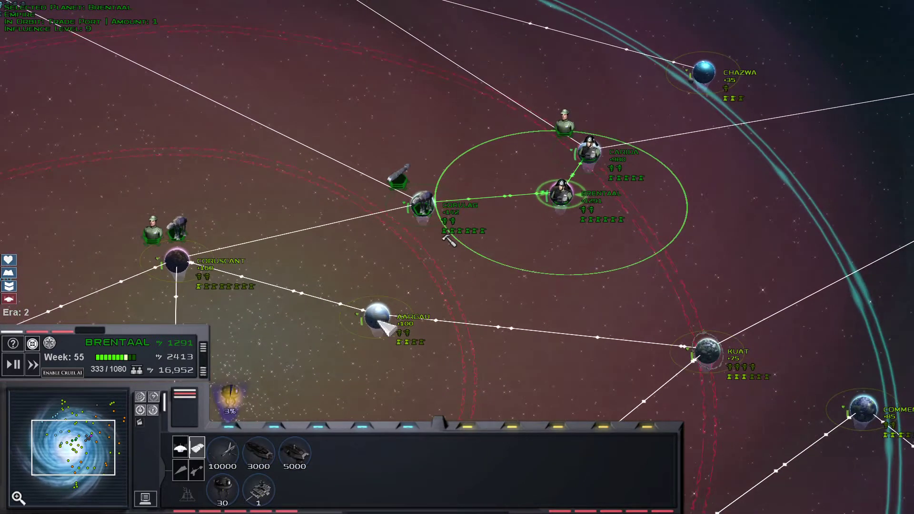
pyautogui.click(403, 270)
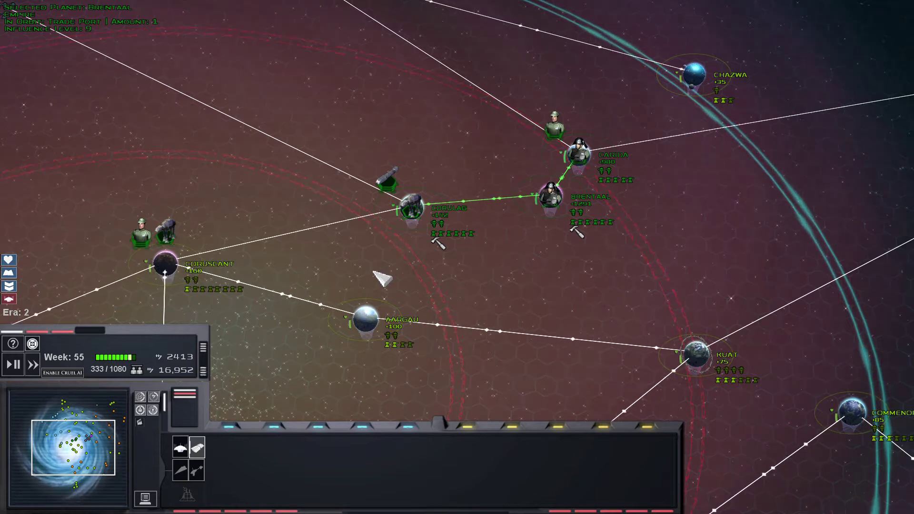
# - Switch the selection between Brentaal and Carida, ending with Carida's build options shown
pyautogui.click(557, 215)
pyautogui.press('Left')
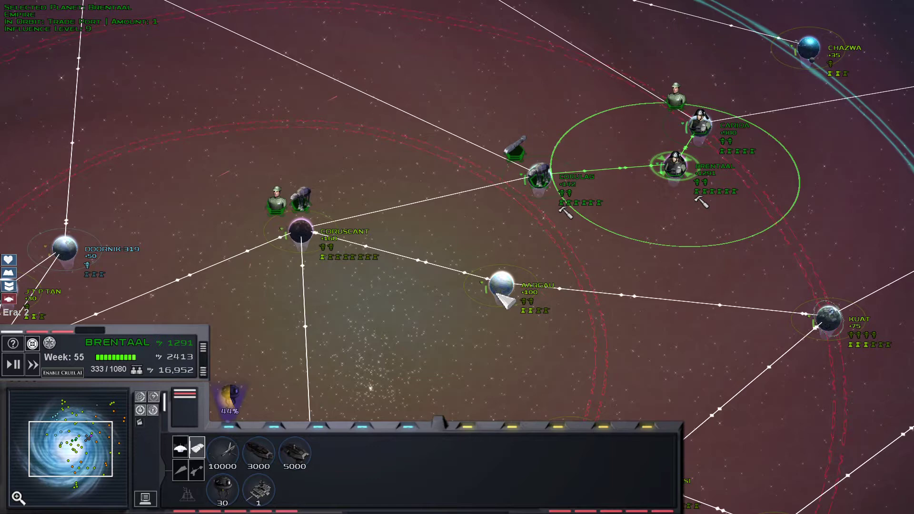
pyautogui.press('Right')
pyautogui.click(581, 162)
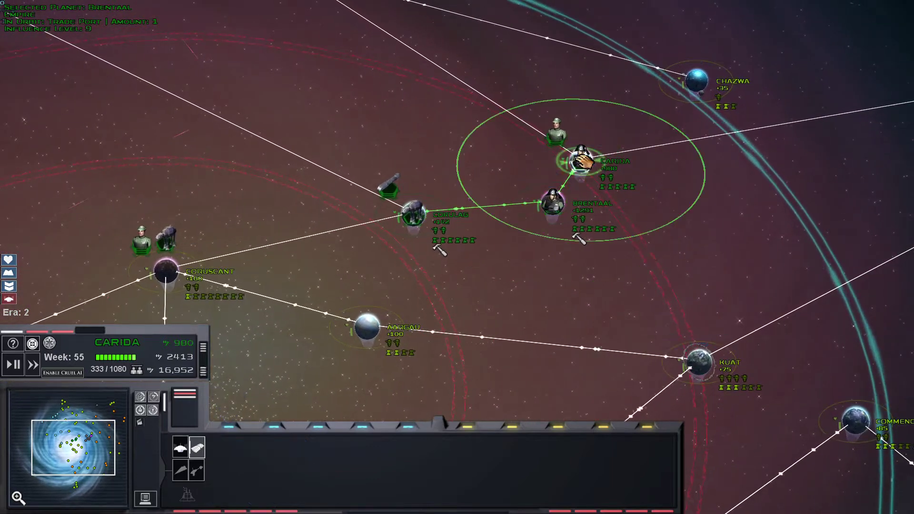
pyautogui.click(564, 212)
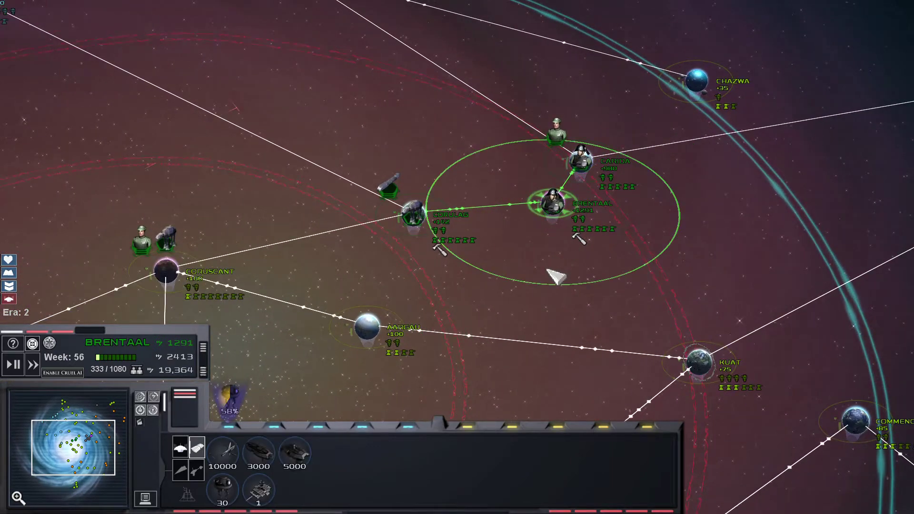
pyautogui.moveTo(550, 271)
pyautogui.mouseDown()
pyautogui.moveTo(527, 289)
pyautogui.moveTo(550, 281)
pyautogui.mouseUp()
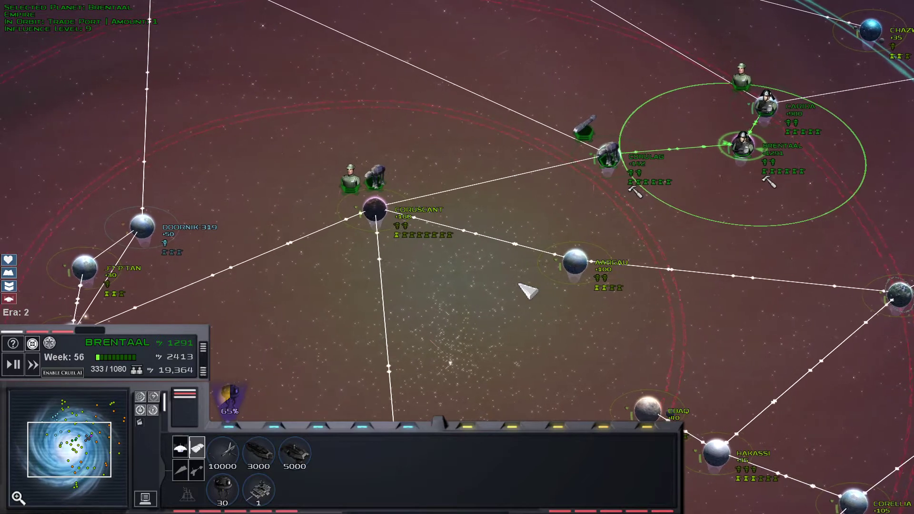
pyautogui.scroll(3, 571, 235)
pyautogui.click(609, 191)
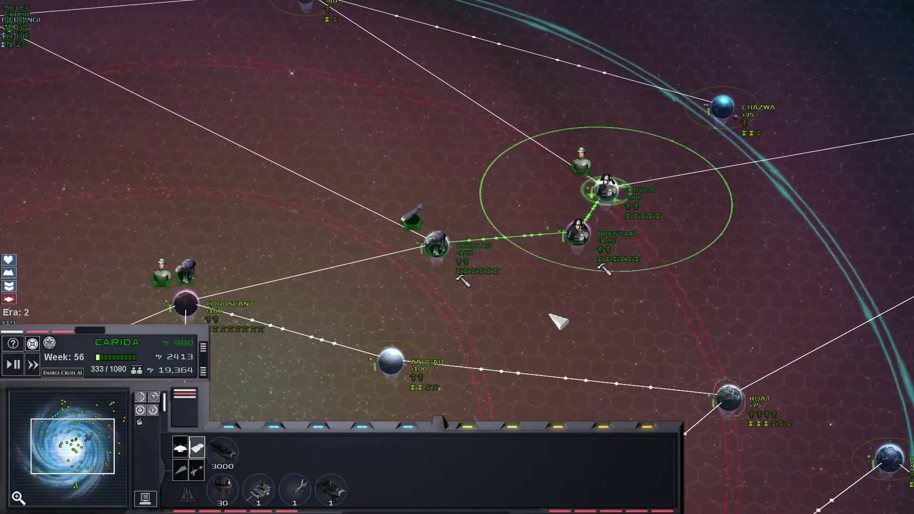
pyautogui.doubleClick(608, 192)
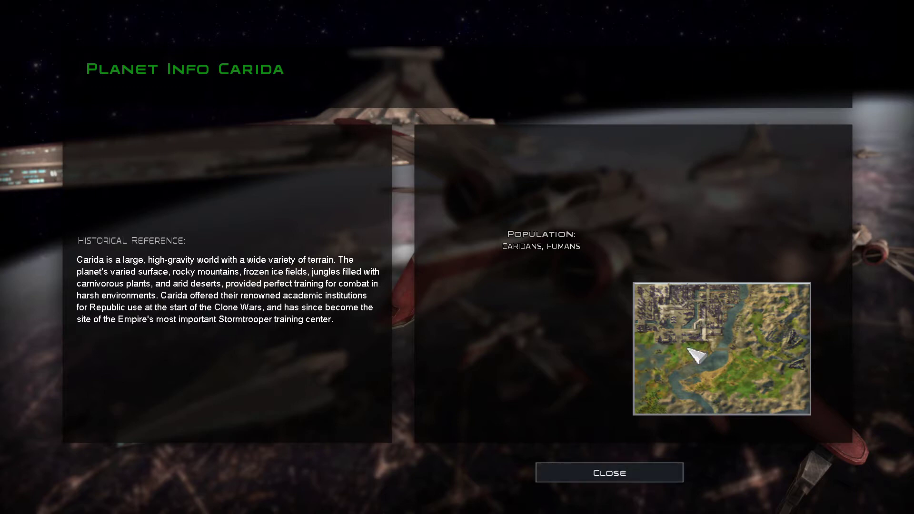
pyautogui.click(599, 480)
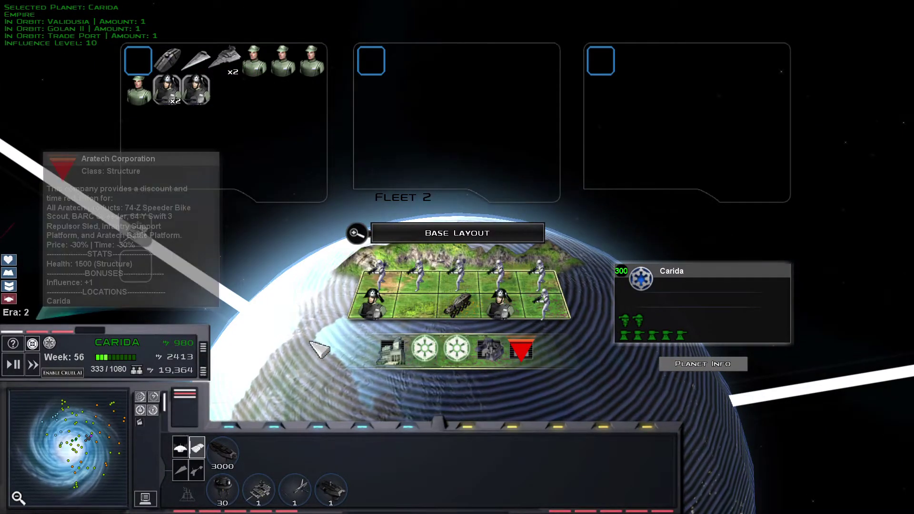
pyautogui.scroll(-3, 300, 366)
pyautogui.scroll(-2, 301, 365)
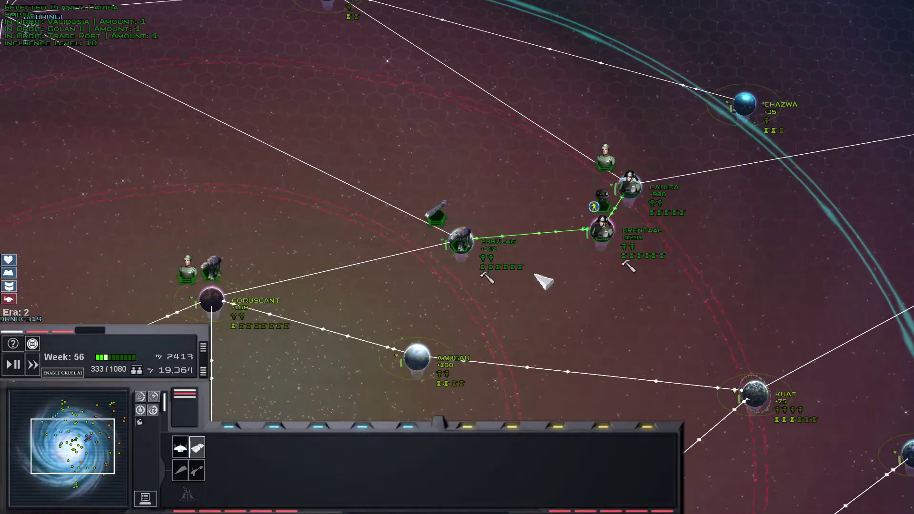
pyautogui.scroll(2, 500, 265)
pyautogui.scroll(2, 543, 214)
# - Pan the map around Yinchorr and the Carida cluster, then recentre on Coruscant
pyautogui.moveTo(500, 216); pyautogui.dragTo(543, 216)
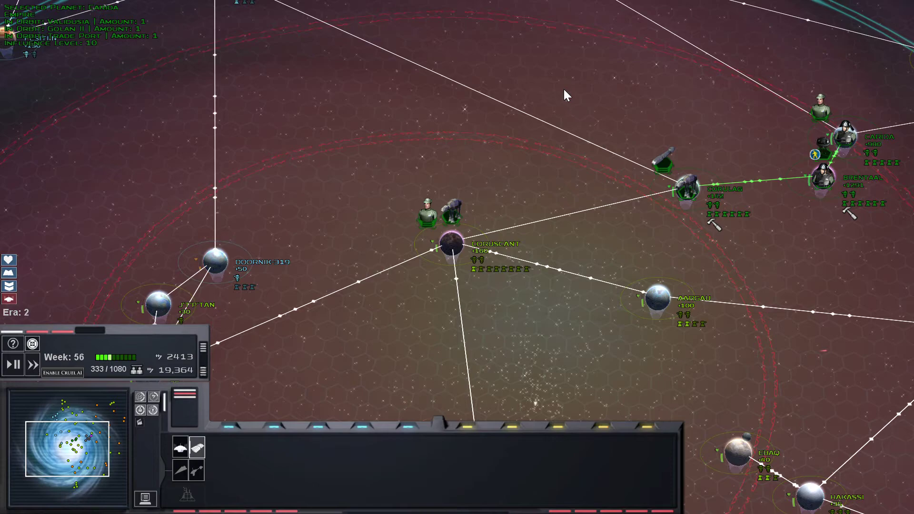
pyautogui.moveTo(564, 89)
pyautogui.mouseDown()
pyautogui.moveTo(584, 147)
pyautogui.moveTo(571, 96)
pyautogui.mouseUp()
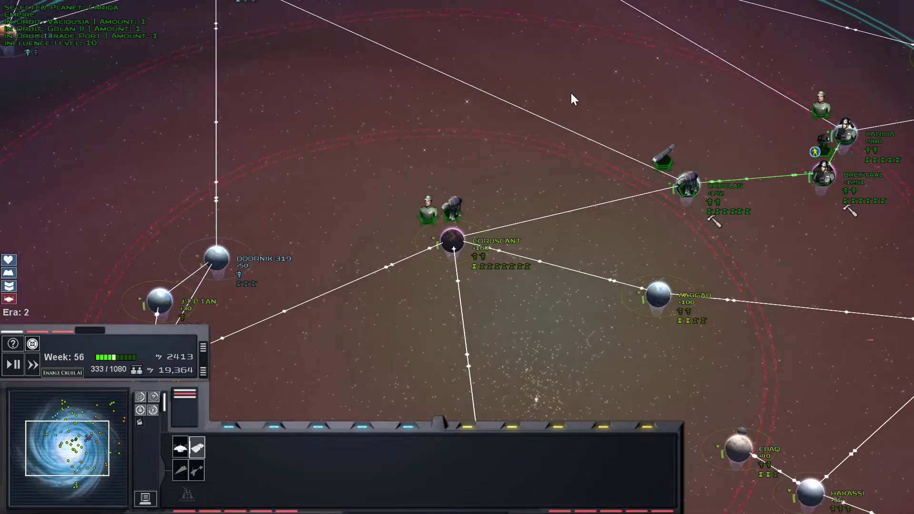
pyautogui.press('Up')
pyautogui.press('Right')
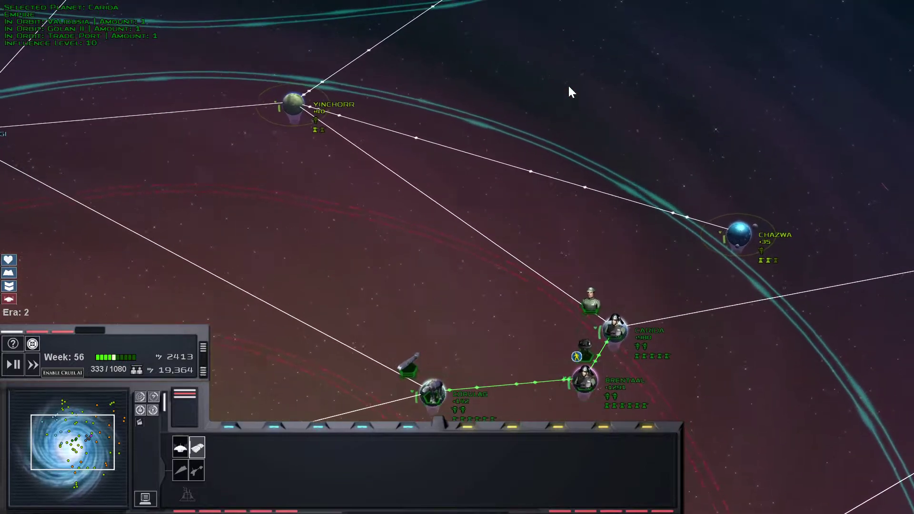
pyautogui.press('Down')
pyautogui.press('Left')
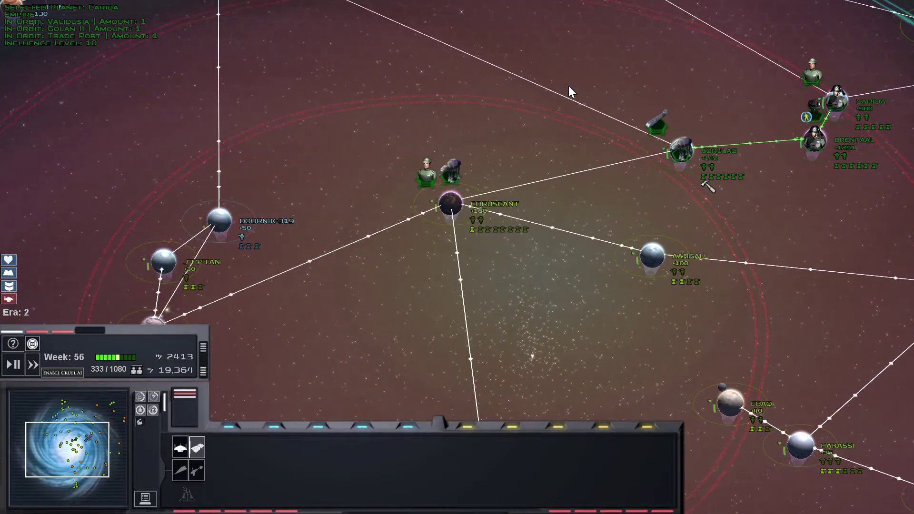
pyautogui.moveTo(549, 136); pyautogui.dragTo(499, 177)
# - Select the fleet beside Coruscant and follow it toward the planet
pyautogui.click(452, 171)
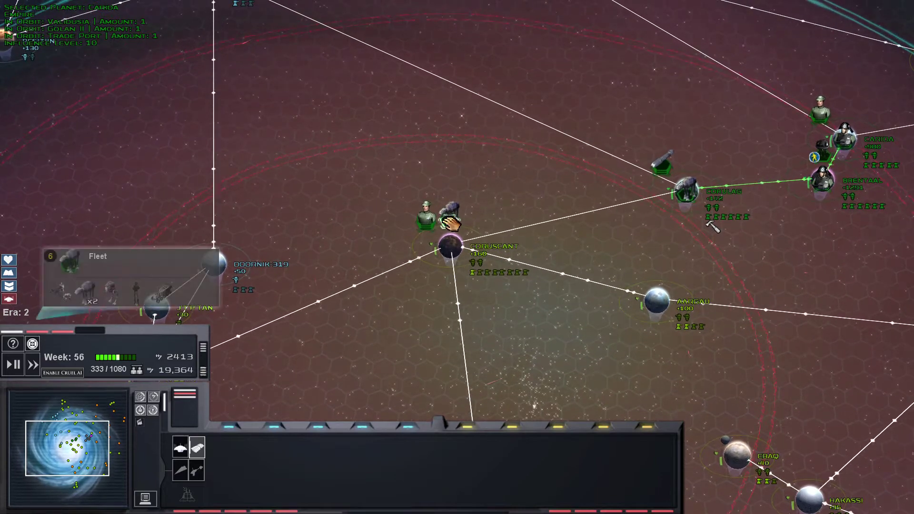
pyautogui.press('Escape')
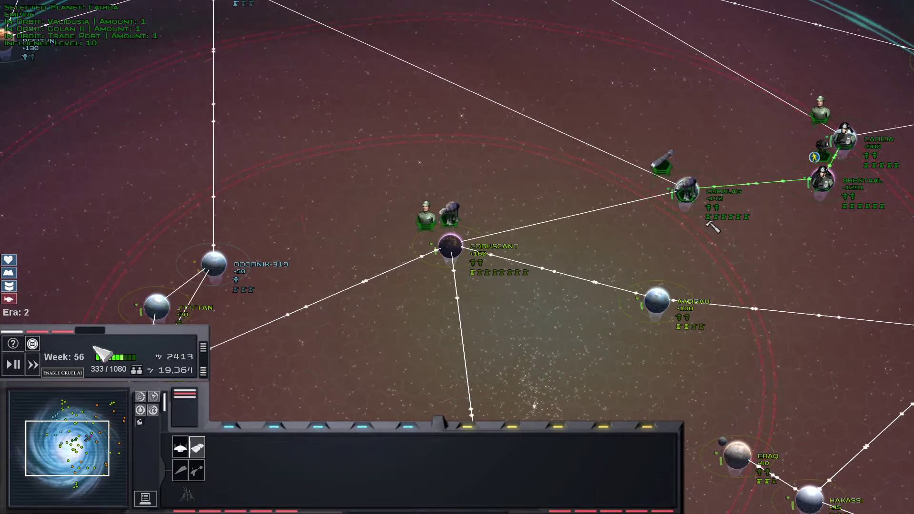
pyautogui.press('Right')
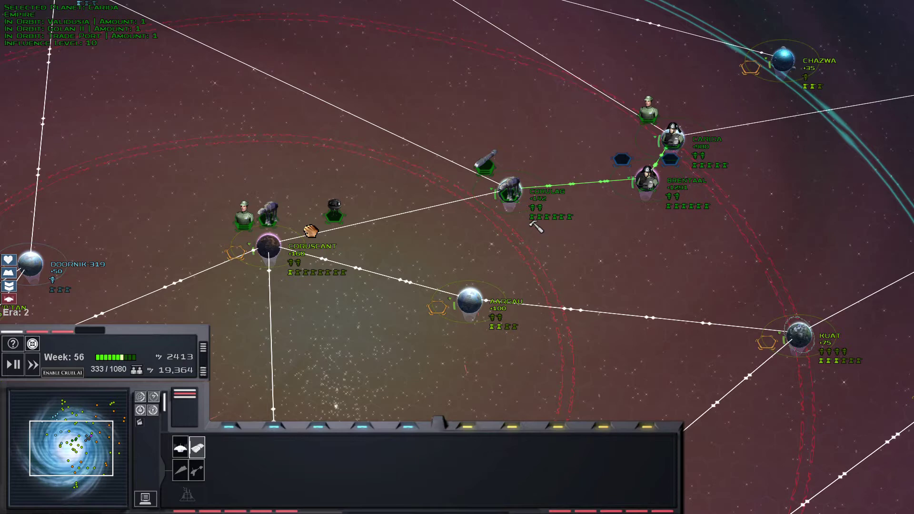
pyautogui.press('Left')
pyautogui.press('Left')
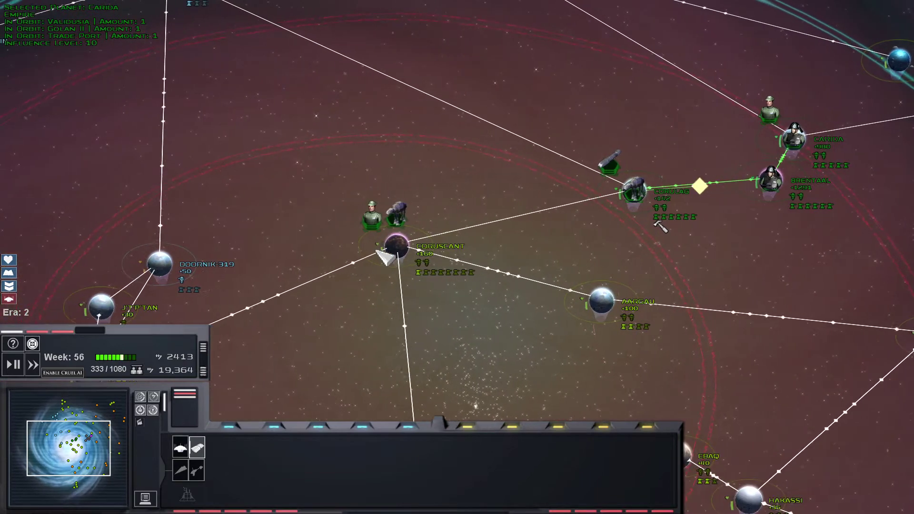
pyautogui.click(304, 246)
pyautogui.press('Escape')
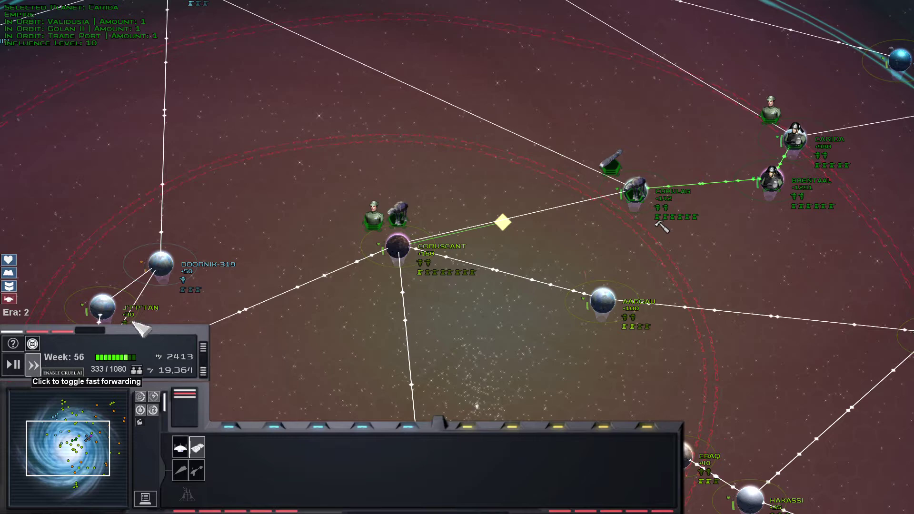
# - Open Coruscant's close-up view and drop the walker forces onto the planet
pyautogui.doubleClick(400, 251)
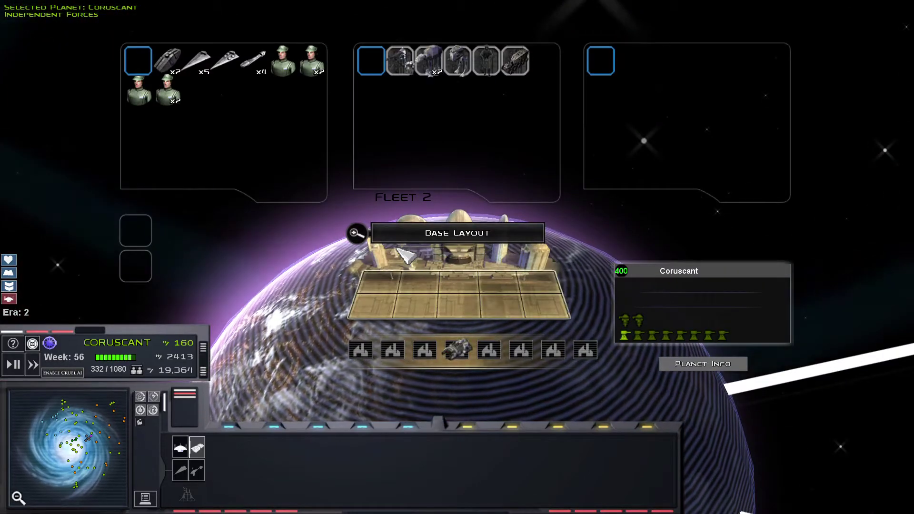
pyautogui.moveTo(457, 350)
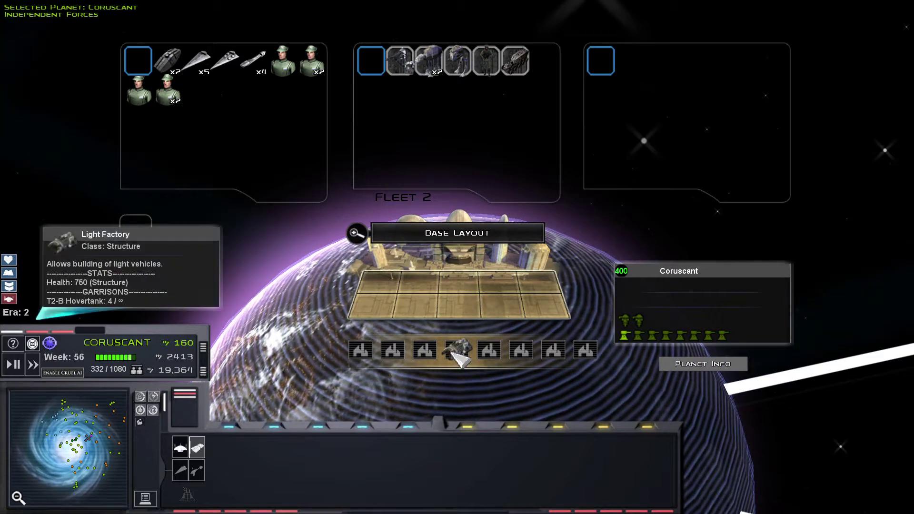
pyautogui.scroll(-3, 319, 321)
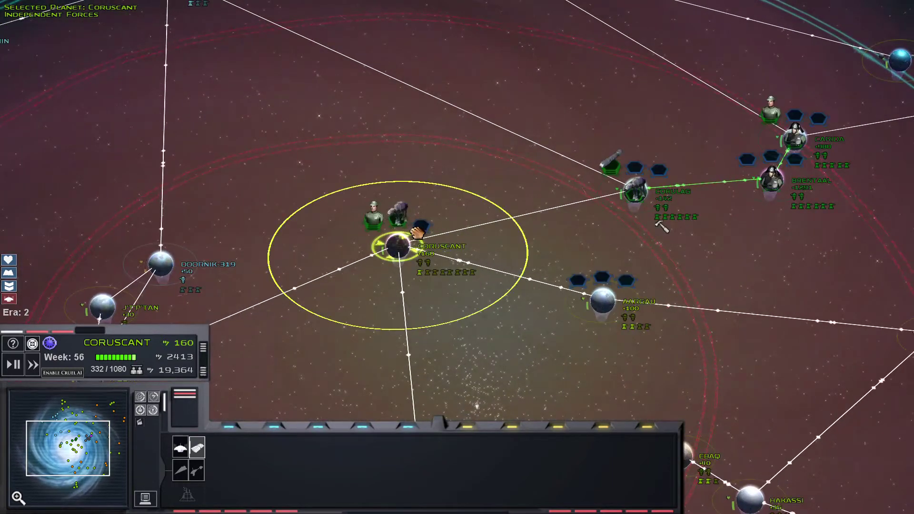
pyautogui.moveTo(399, 214); pyautogui.dragTo(401, 247)
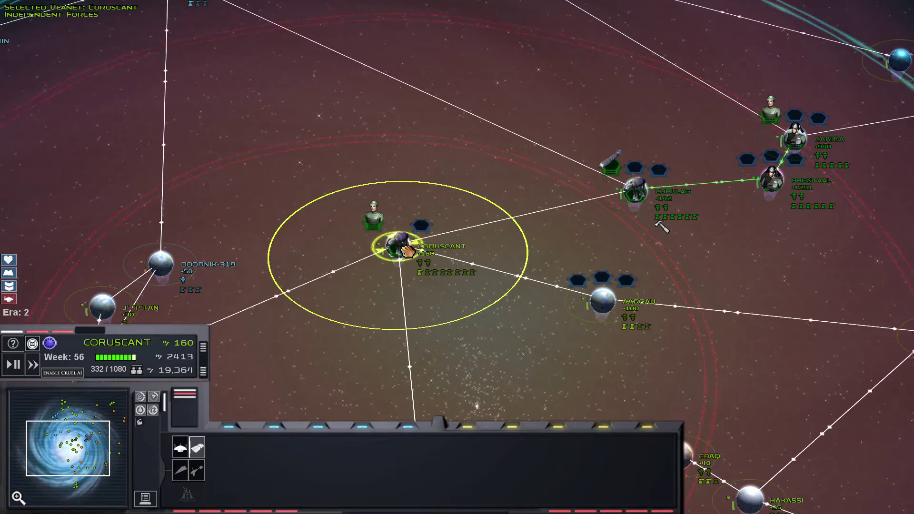
# - Start the Coruscant land battle and land the first walker reinforcement
pyautogui.click(367, 32)
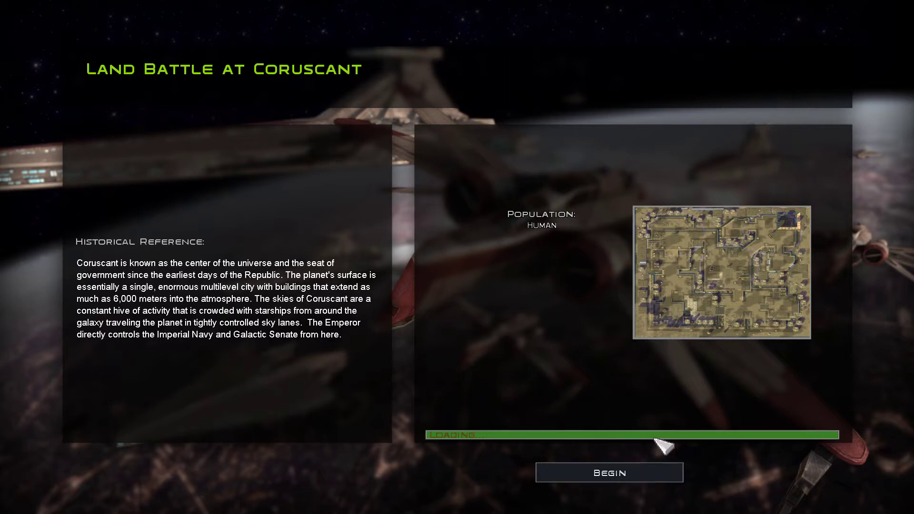
pyautogui.click(649, 477)
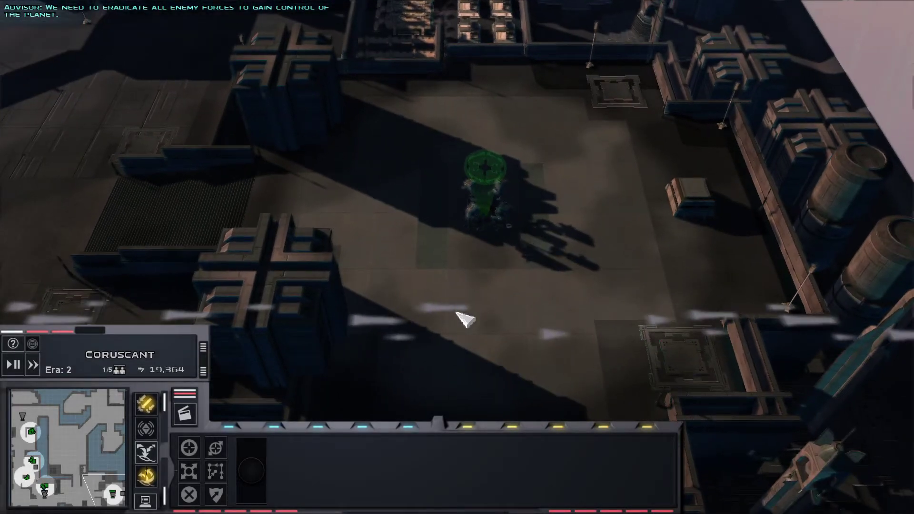
pyautogui.scroll(5, 464, 320)
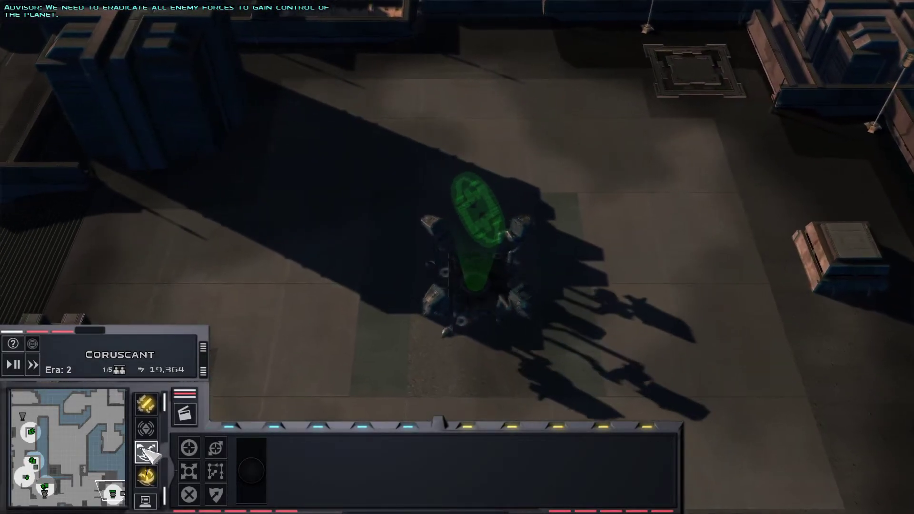
pyautogui.click(146, 452)
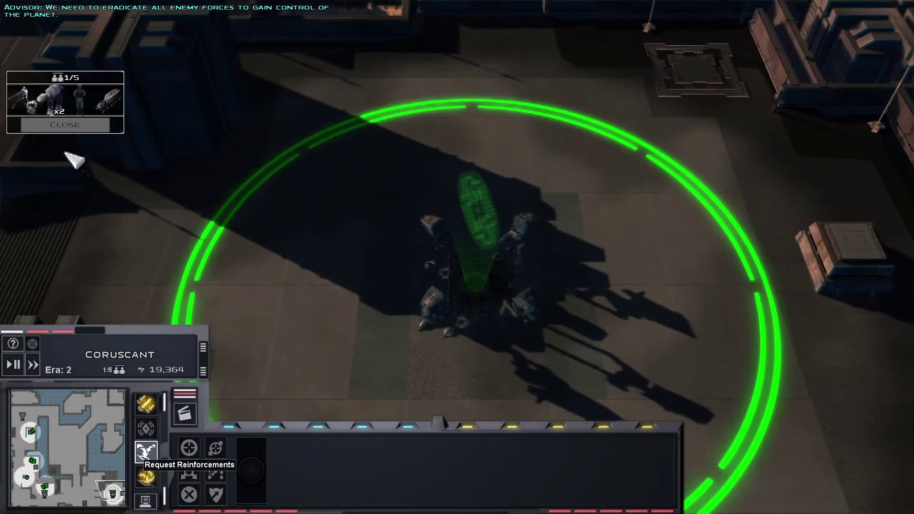
pyautogui.click(469, 151)
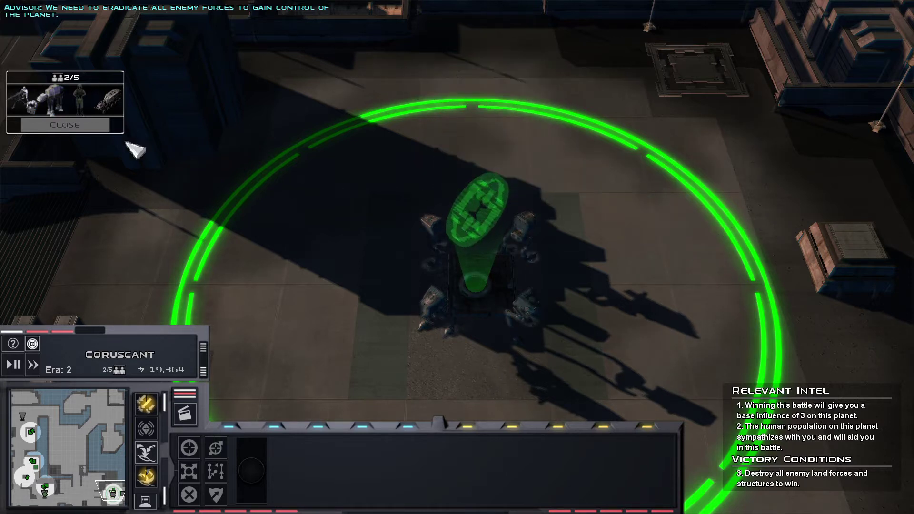
# - Land the remaining reinforcement units in the landing zone until 5/5 are deployed
pyautogui.click(50, 100)
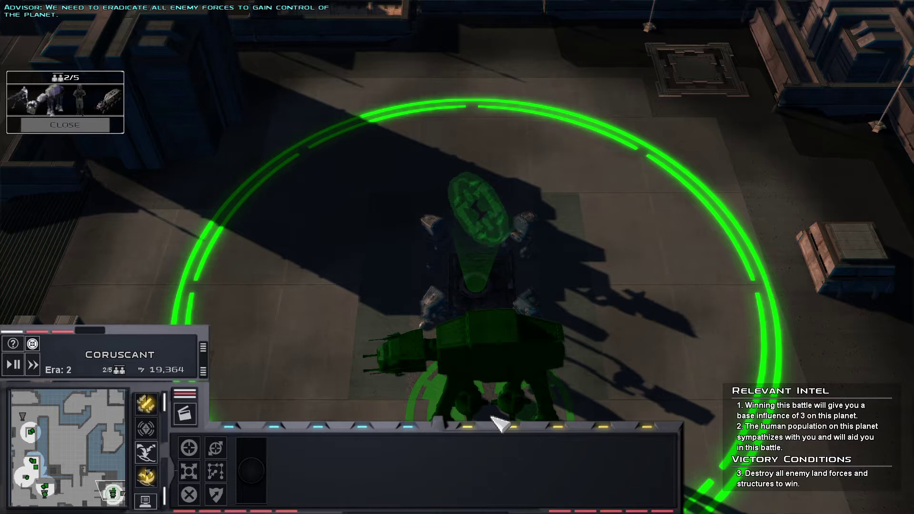
pyautogui.scroll(-3, 501, 400)
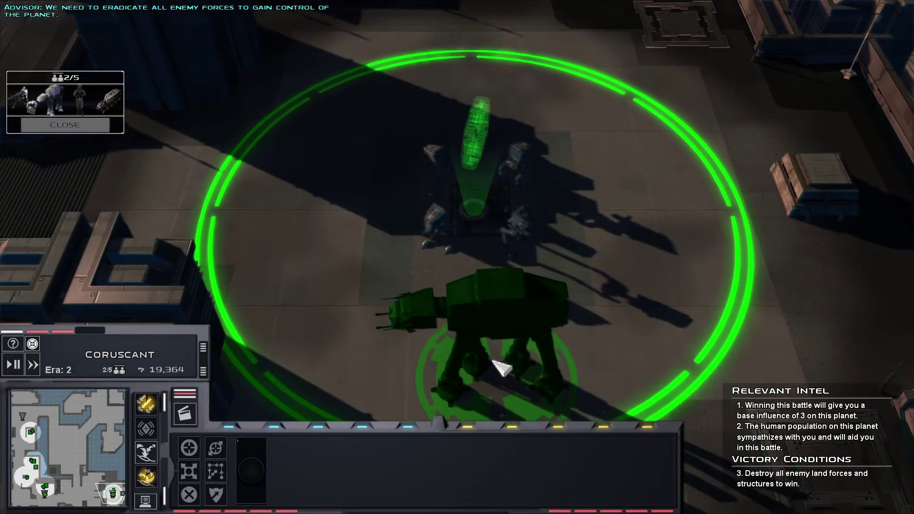
pyautogui.click(500, 367)
pyautogui.click(48, 102)
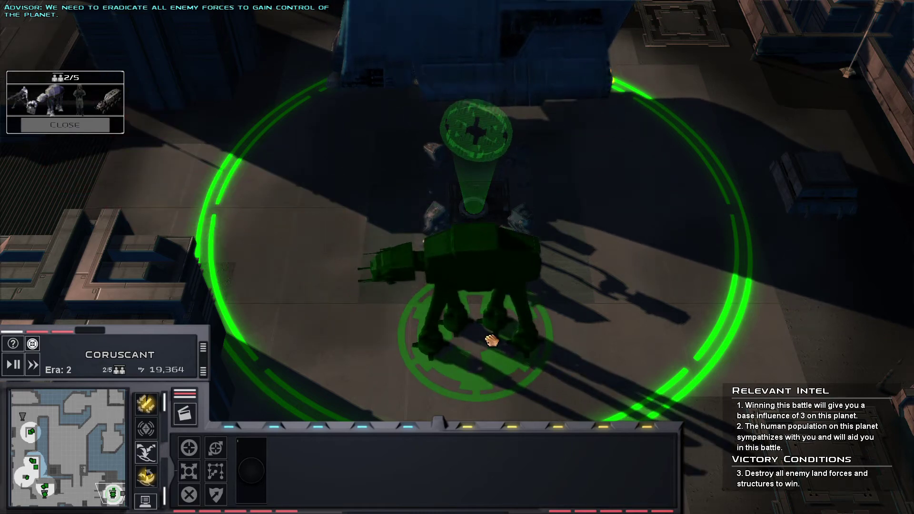
pyautogui.click(477, 338)
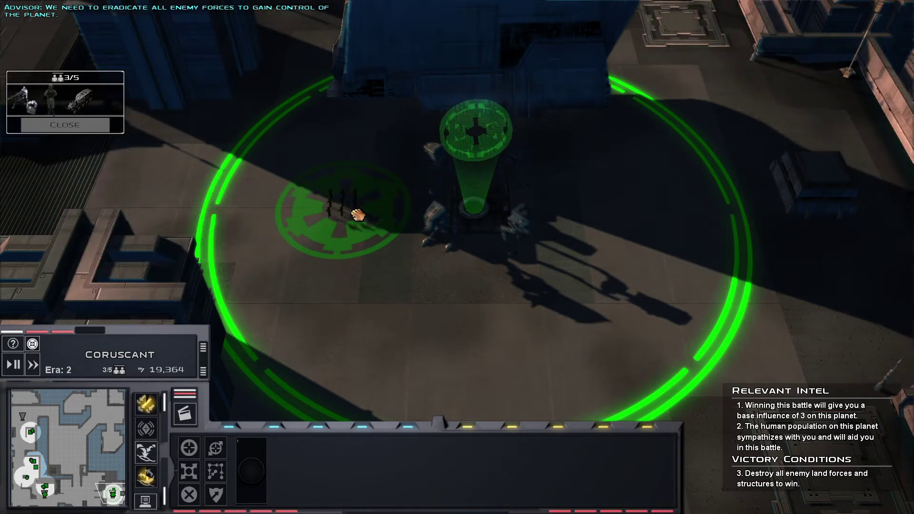
pyautogui.click(356, 214)
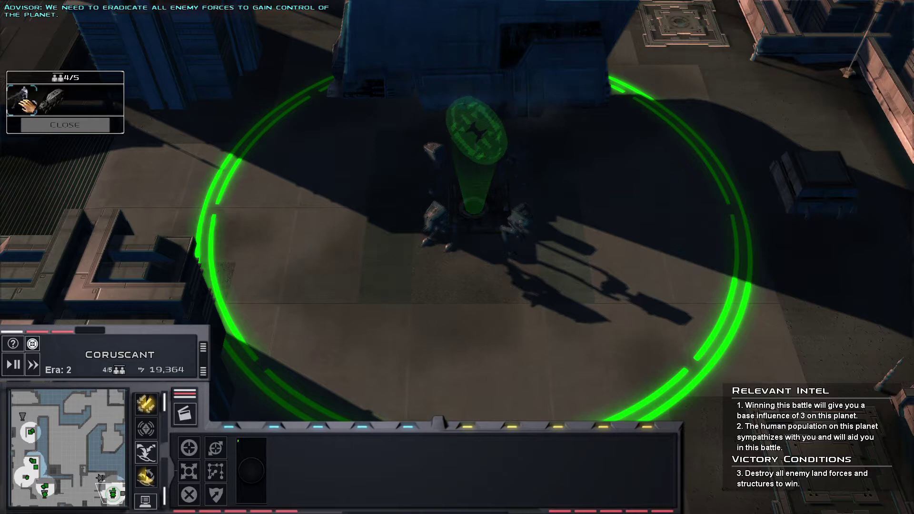
pyautogui.click(588, 209)
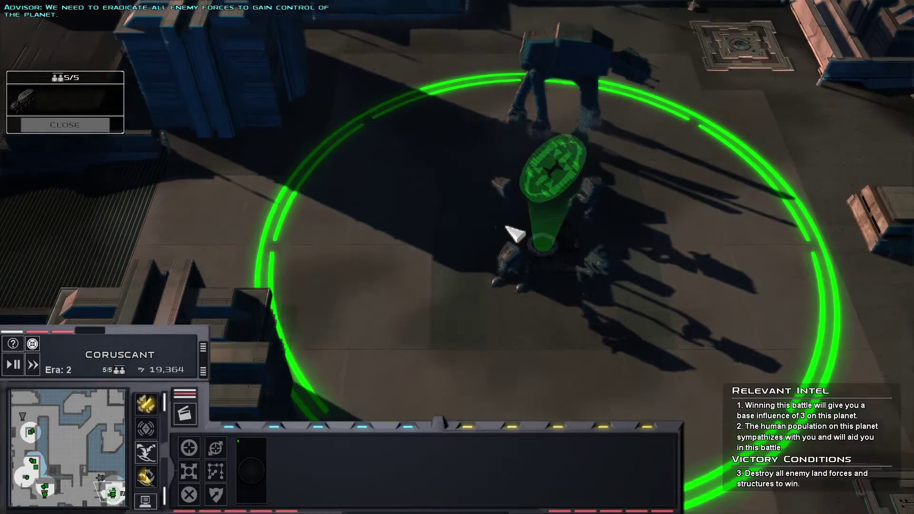
pyautogui.scroll(3, 515, 233)
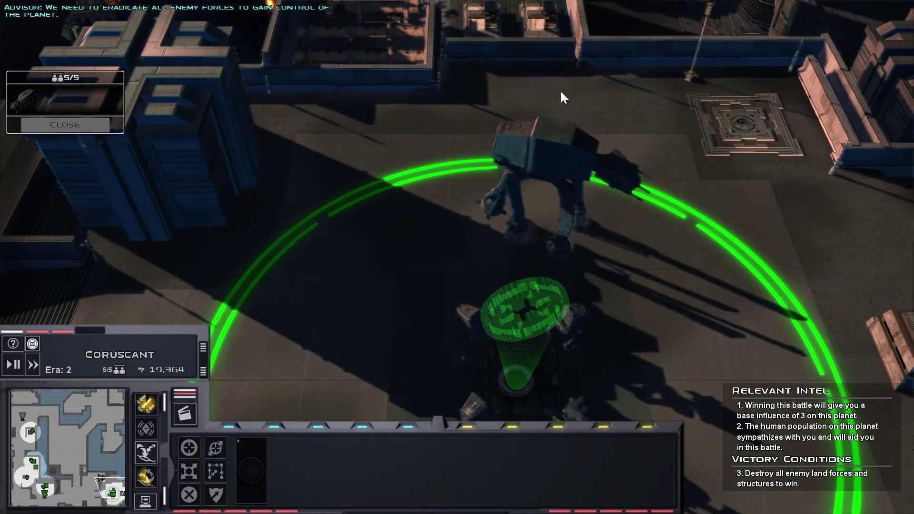
pyautogui.scroll(-4, 664, 228)
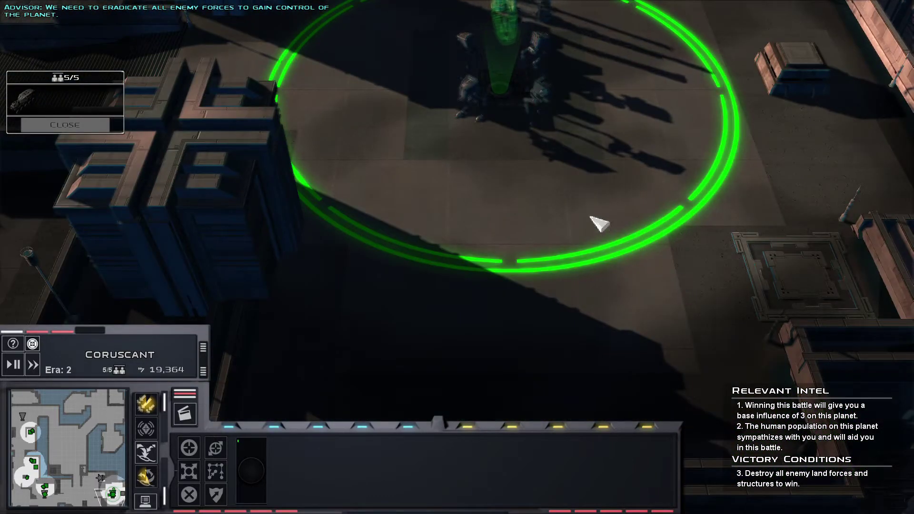
pyautogui.scroll(3, 598, 223)
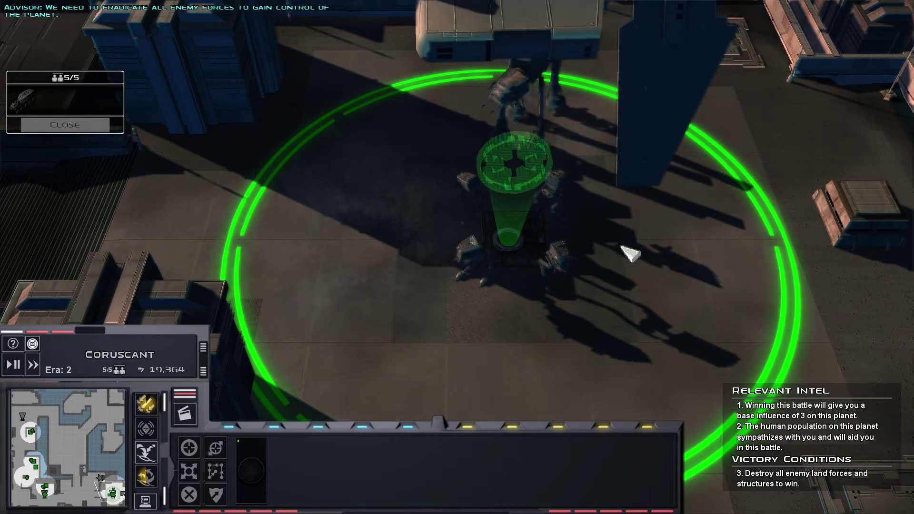
pyautogui.scroll(4, 635, 136)
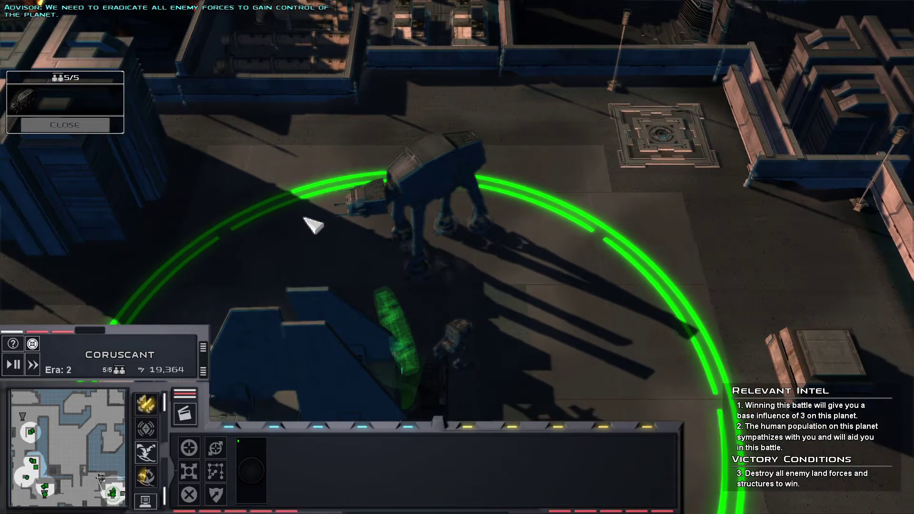
pyautogui.scroll(4, 370, 245)
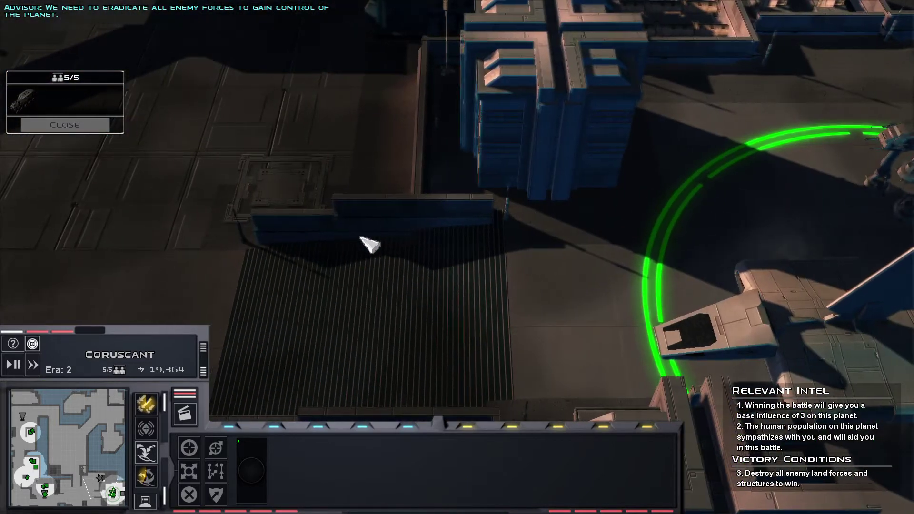
pyautogui.scroll(-4, 375, 225)
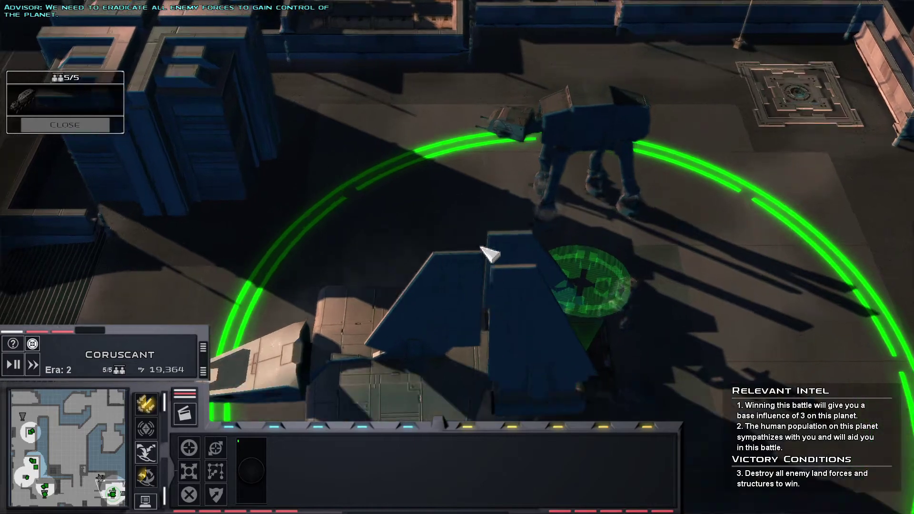
pyautogui.scroll(6, 493, 238)
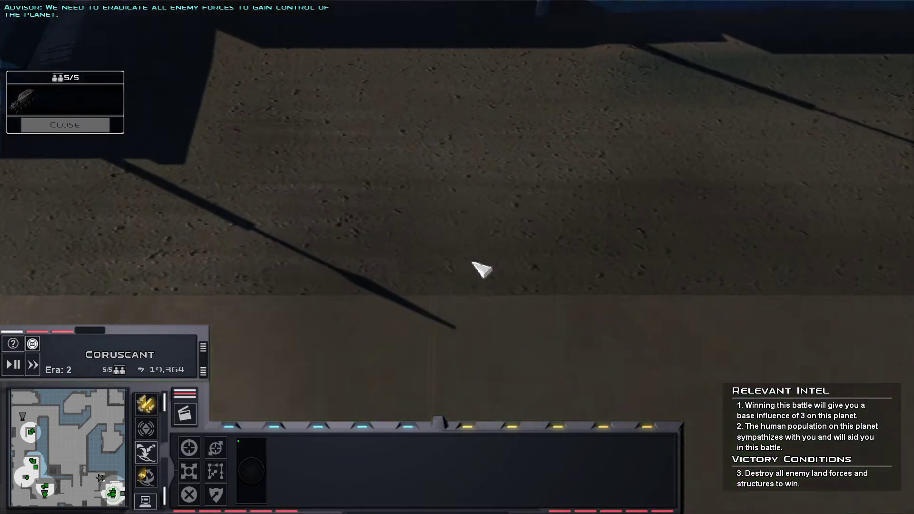
pyautogui.scroll(-3, 481, 269)
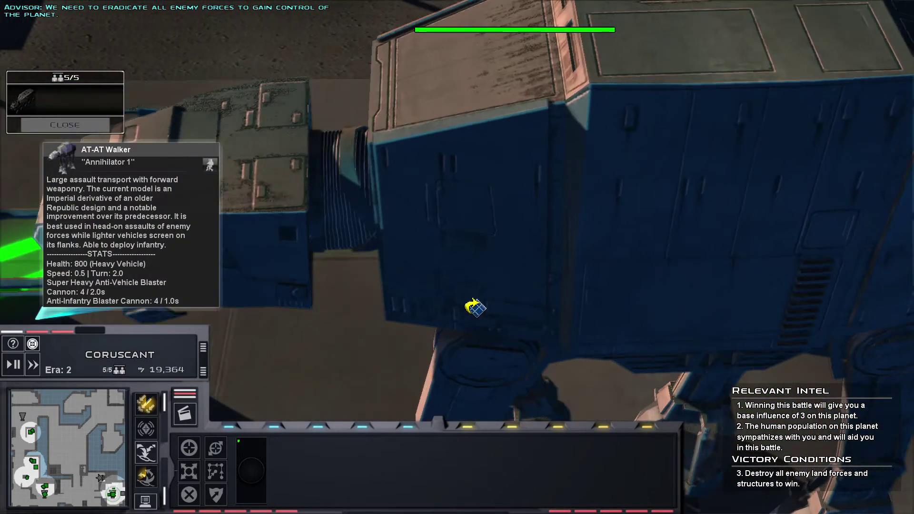
pyautogui.moveTo(475, 308); pyautogui.dragTo(437, 325)
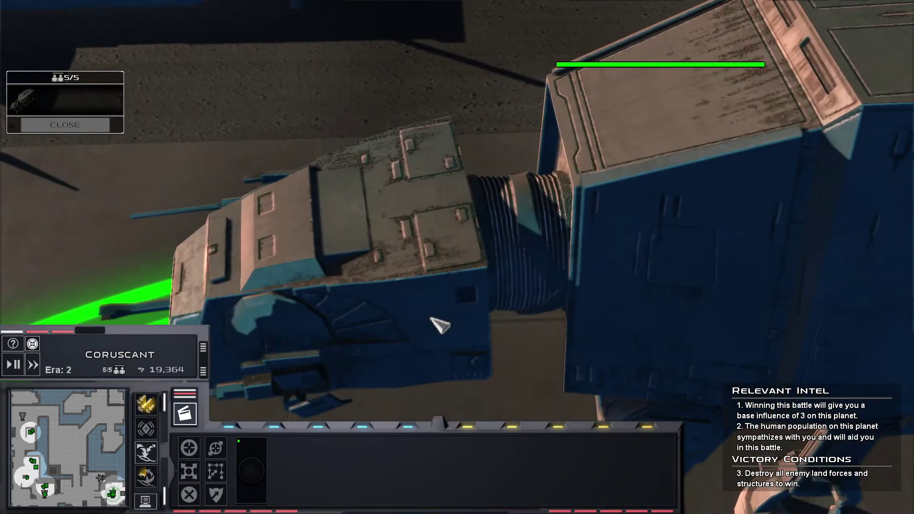
pyautogui.scroll(3, 438, 325)
pyautogui.scroll(-3, 437, 325)
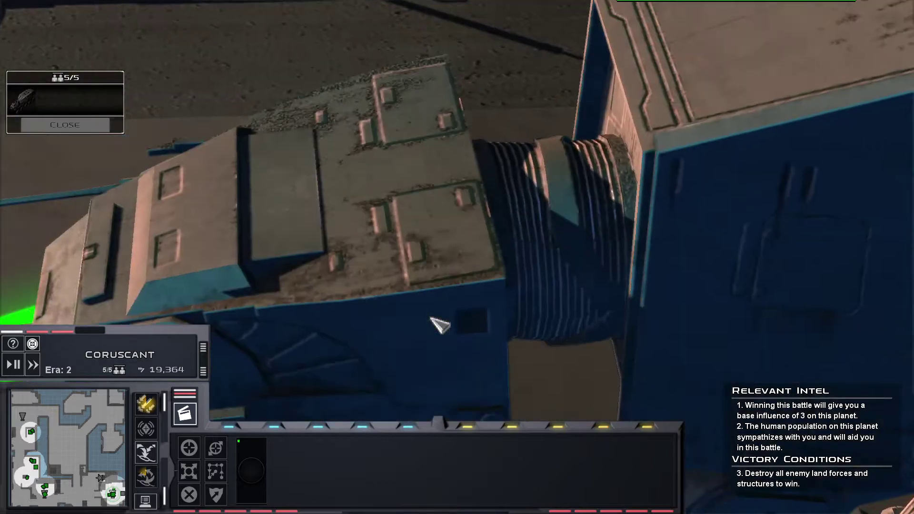
pyautogui.scroll(-3, 437, 326)
pyautogui.scroll(-3, 438, 325)
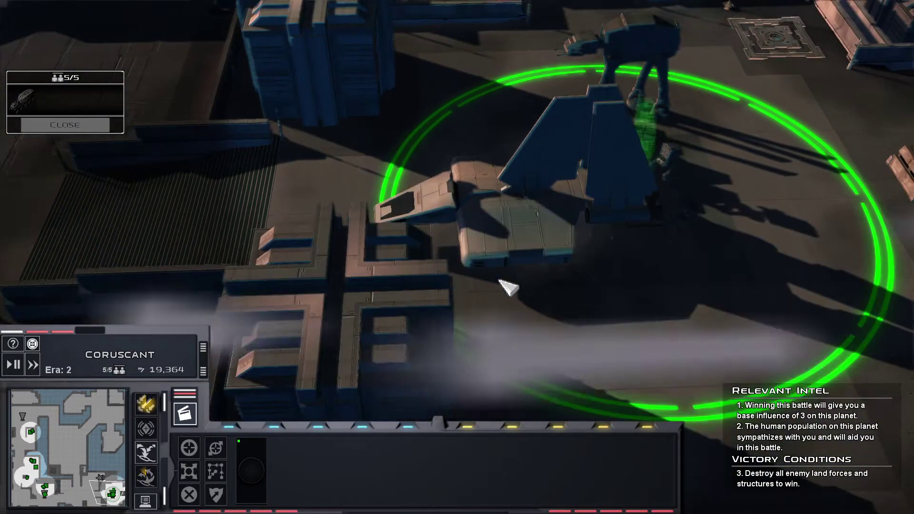
pyautogui.scroll(-3, 454, 293)
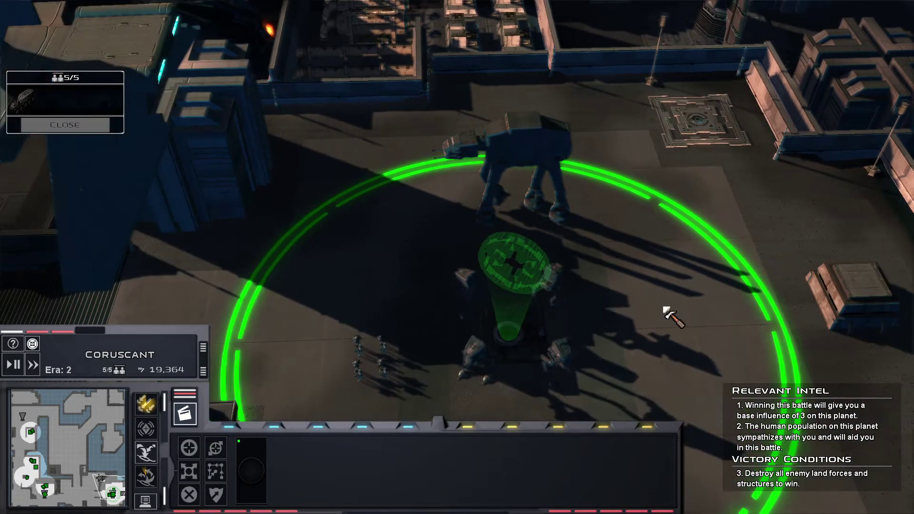
pyautogui.click(86, 457)
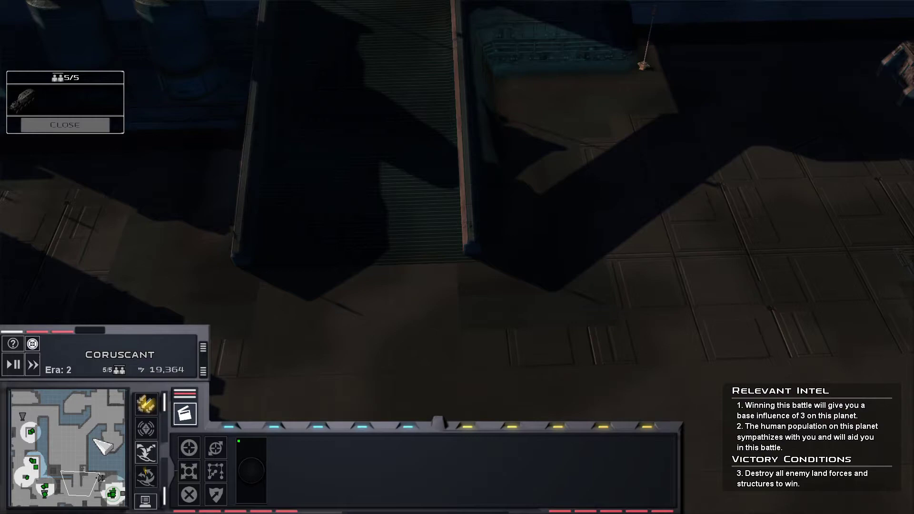
pyautogui.moveTo(104, 446); pyautogui.dragTo(89, 449)
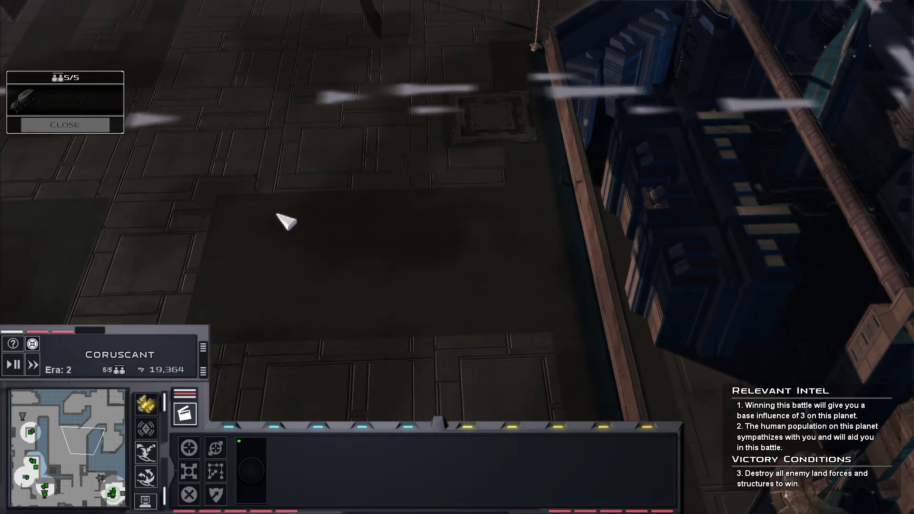
pyautogui.press('Down')
pyautogui.press('Down')
pyautogui.press('Down')
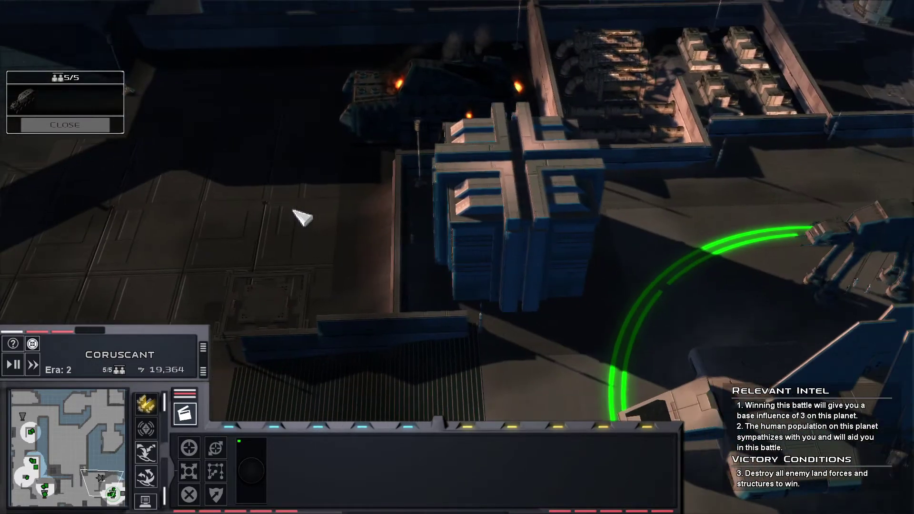
pyautogui.press('Down')
pyautogui.press('Down')
pyautogui.press('Down')
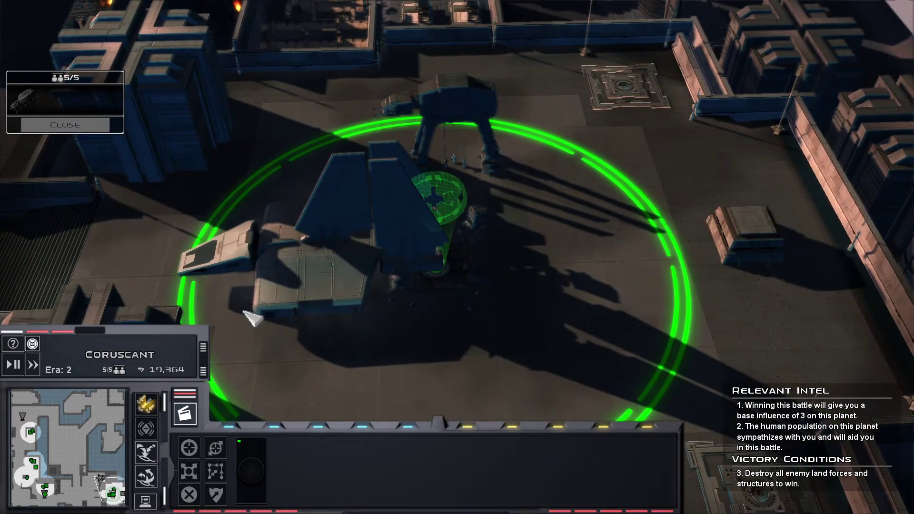
pyautogui.press('Down')
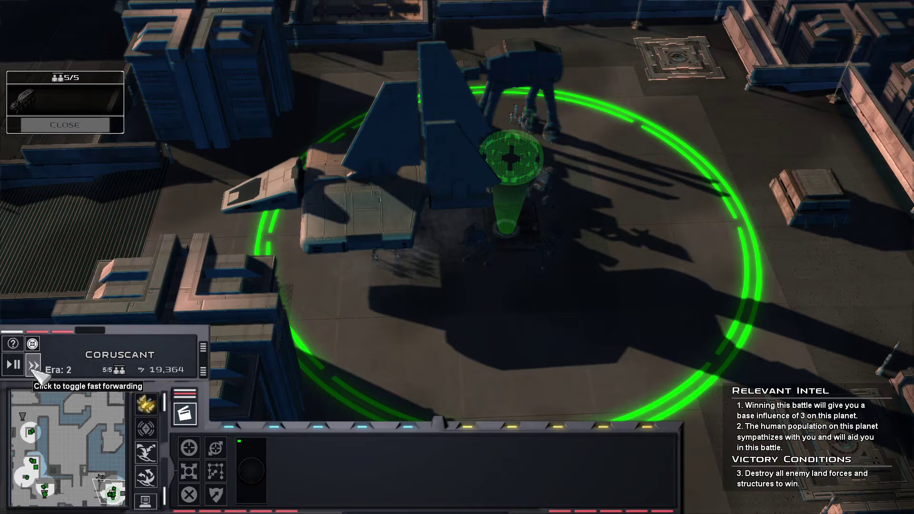
pyautogui.press('Left')
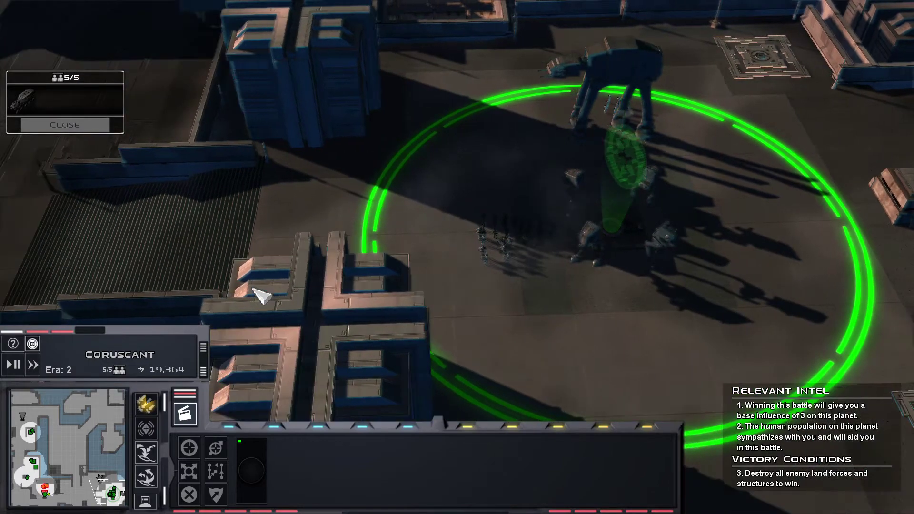
pyautogui.press('Left')
pyautogui.press('Up')
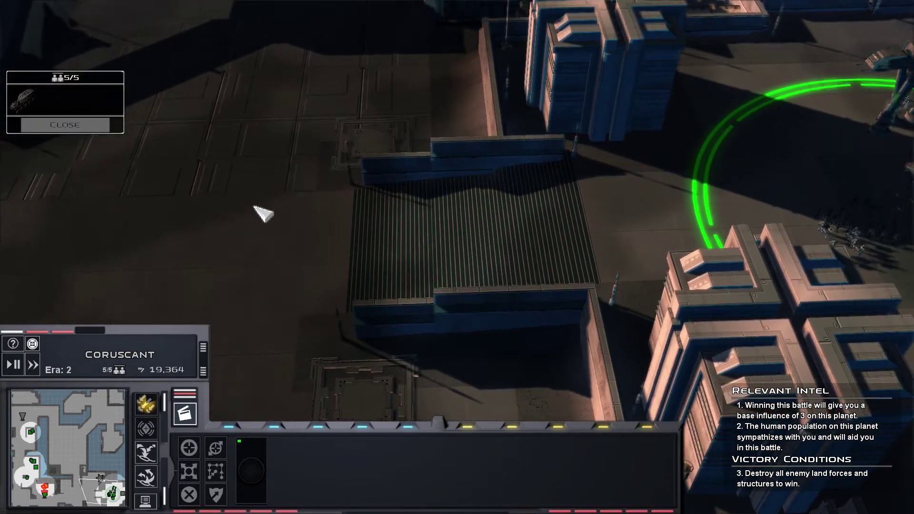
pyautogui.press('Right')
pyautogui.press('Down')
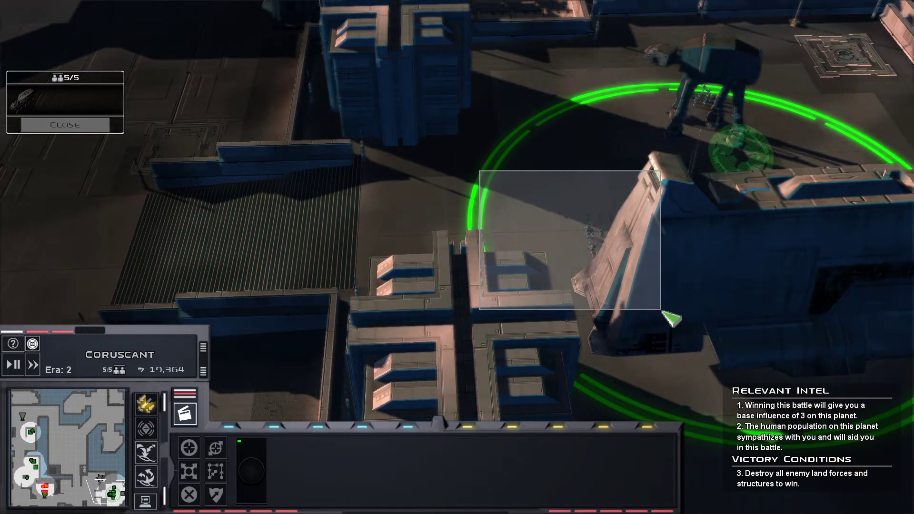
# - Select the new infantry squads, view the E-Web crews, then select the AT-AT
pyautogui.moveTo(671, 317); pyautogui.dragTo(672, 318)
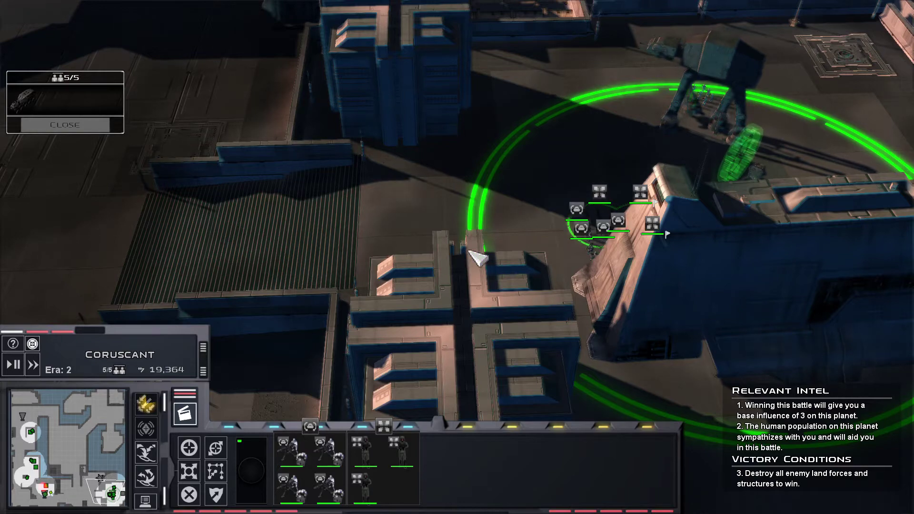
pyautogui.scroll(8, 538, 260)
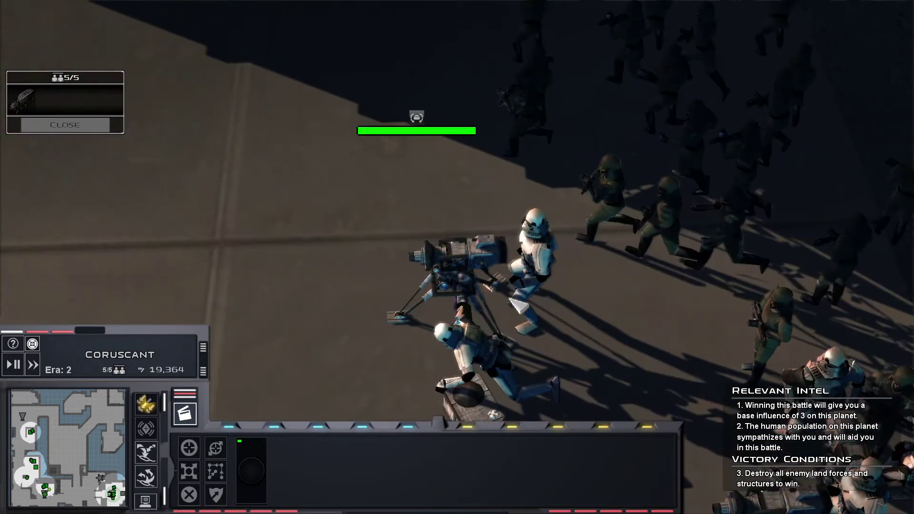
pyautogui.moveTo(517, 305); pyautogui.dragTo(294, 316)
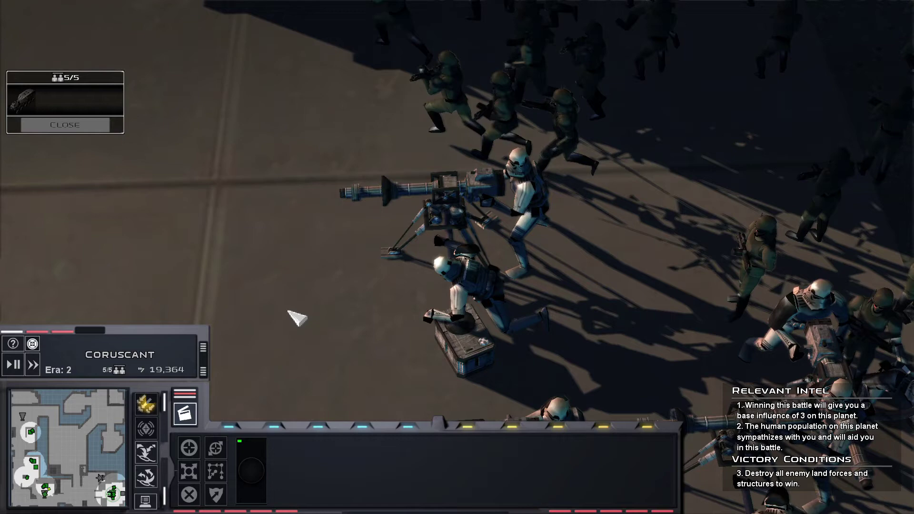
pyautogui.scroll(-3, 293, 317)
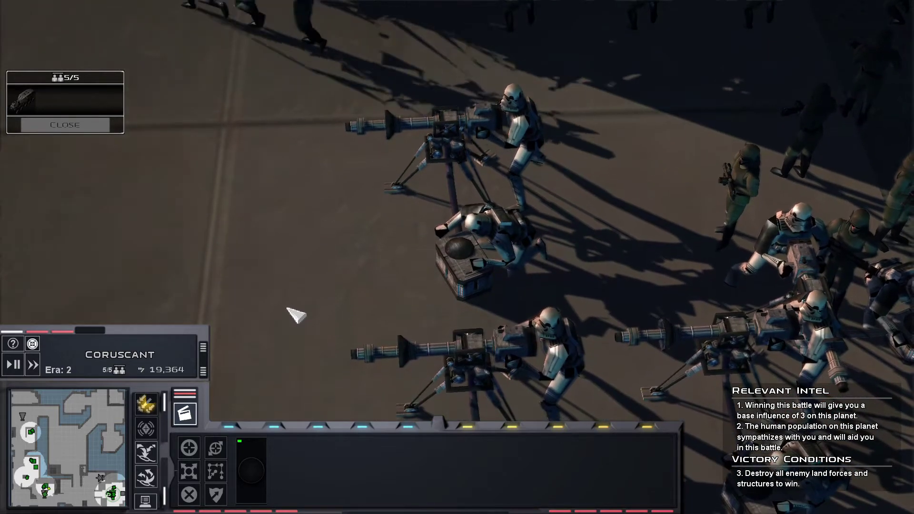
pyautogui.scroll(-3, 297, 315)
pyautogui.scroll(-5, 297, 315)
pyautogui.scroll(-3, 300, 314)
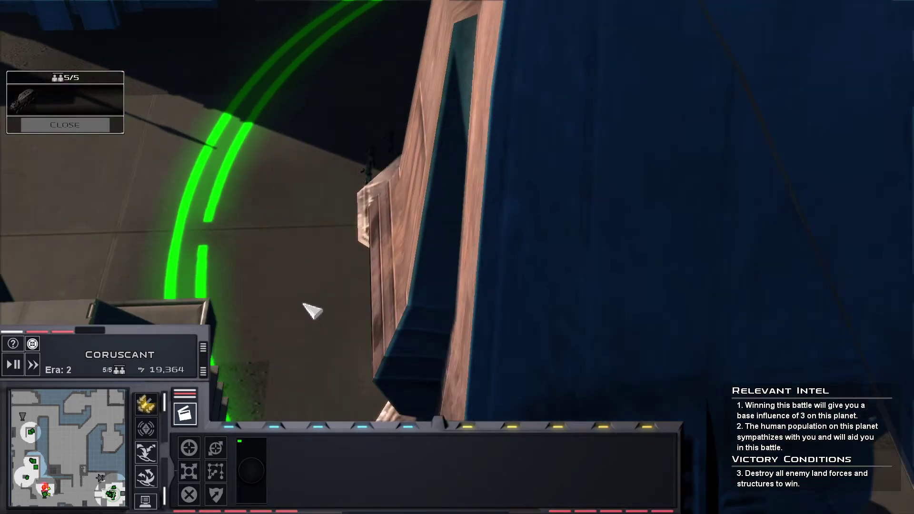
pyautogui.scroll(-3, 312, 310)
pyautogui.scroll(-3, 429, 300)
pyautogui.scroll(-3, 500, 286)
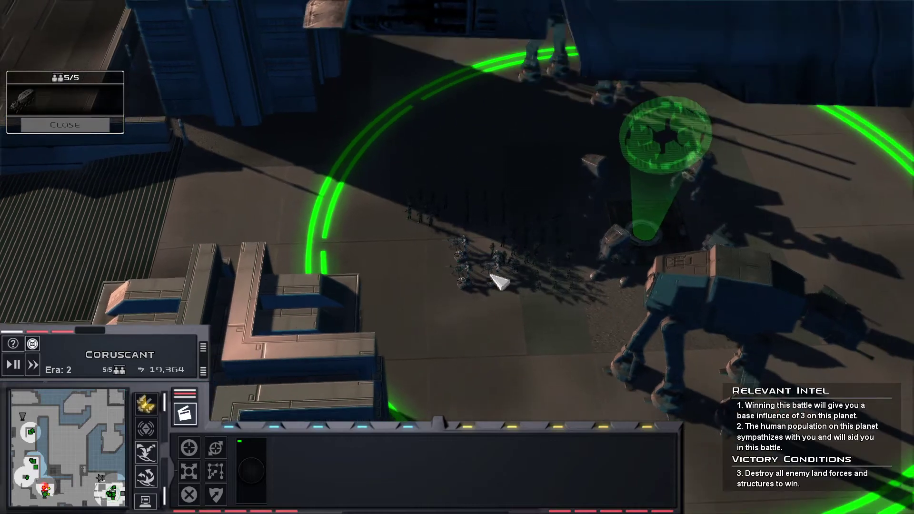
pyautogui.moveTo(527, 265)
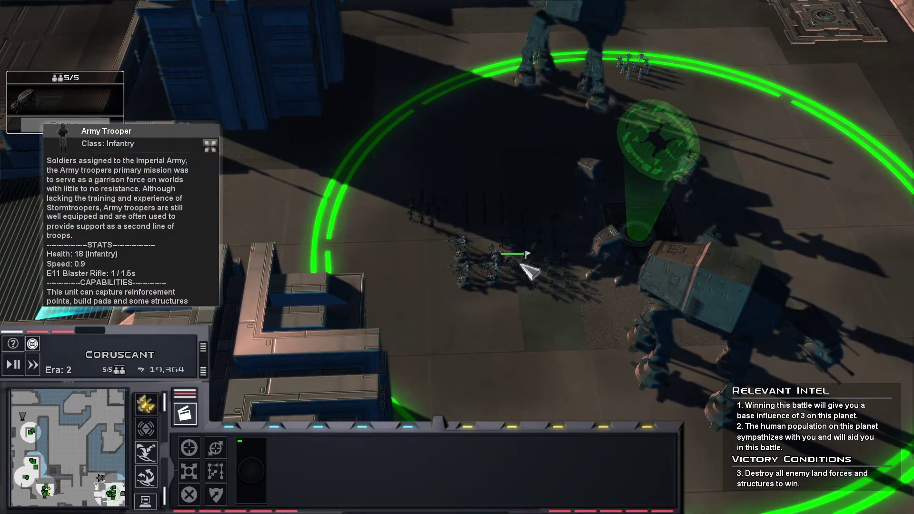
pyautogui.scroll(3, 528, 271)
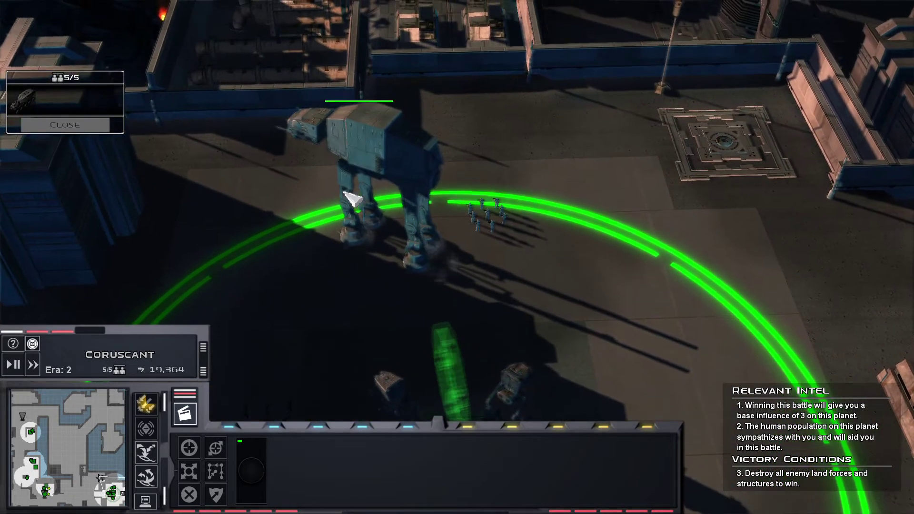
pyautogui.click(352, 201)
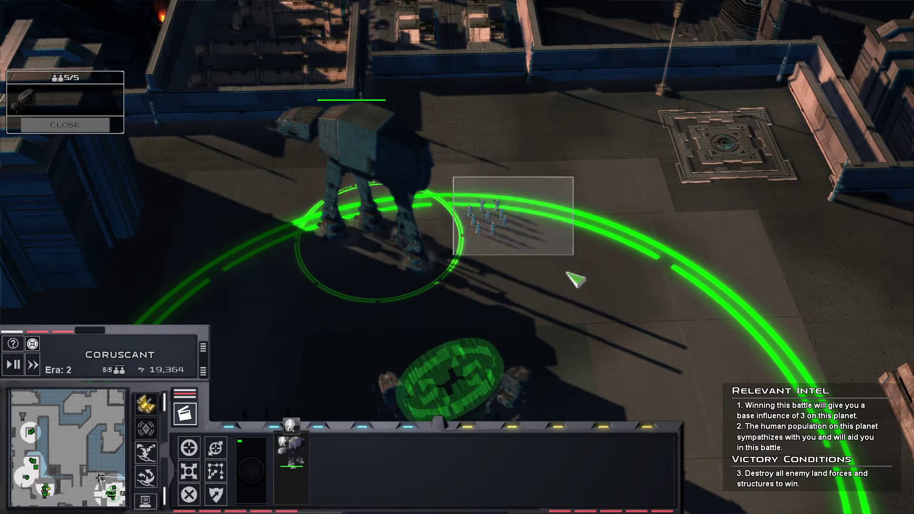
pyautogui.scroll(-3, 460, 291)
pyautogui.rightClick(436, 179)
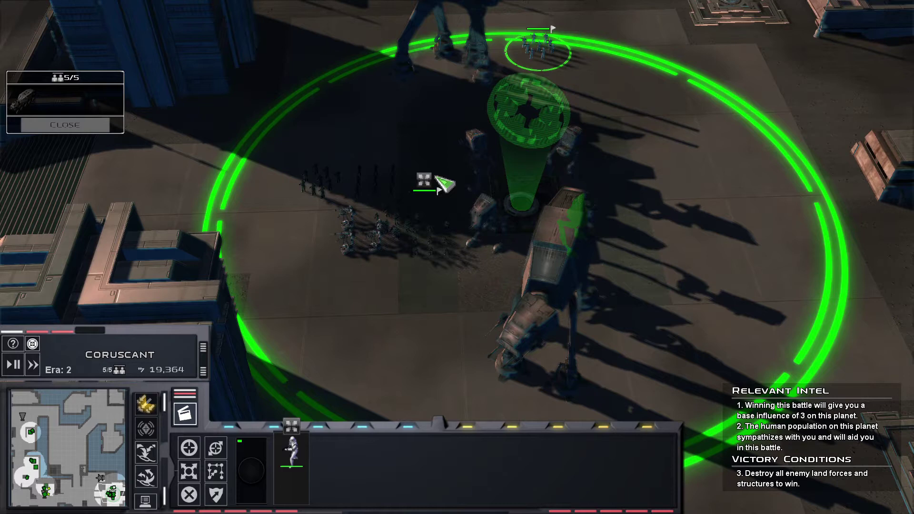
pyautogui.click(313, 424)
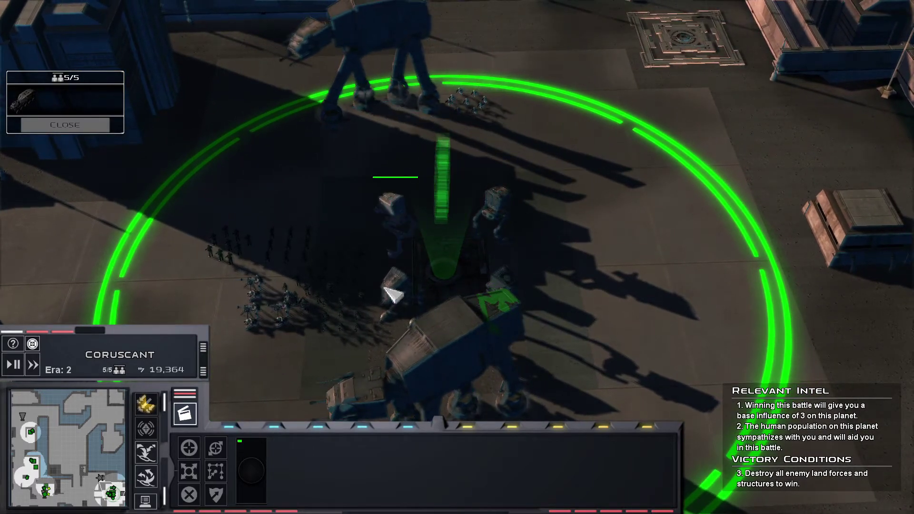
pyautogui.scroll(3, 419, 250)
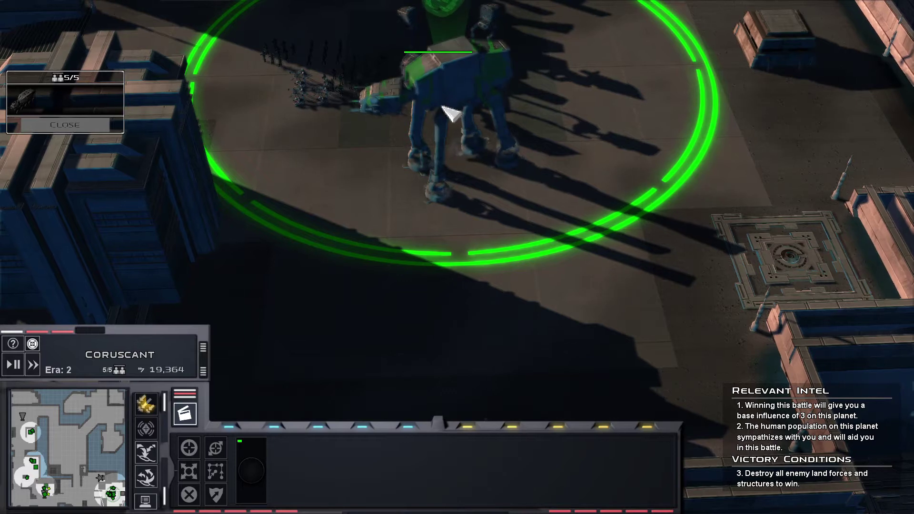
pyautogui.scroll(-2, 401, 328)
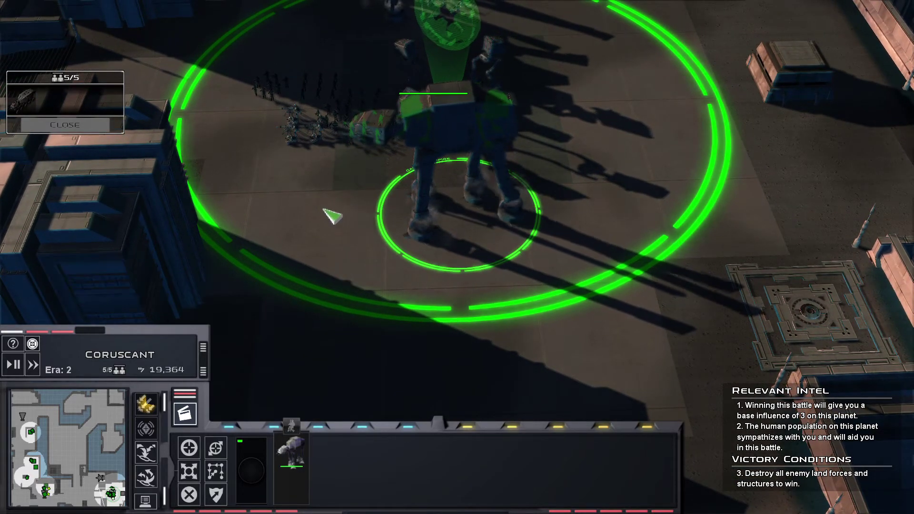
pyautogui.scroll(3, 443, 250)
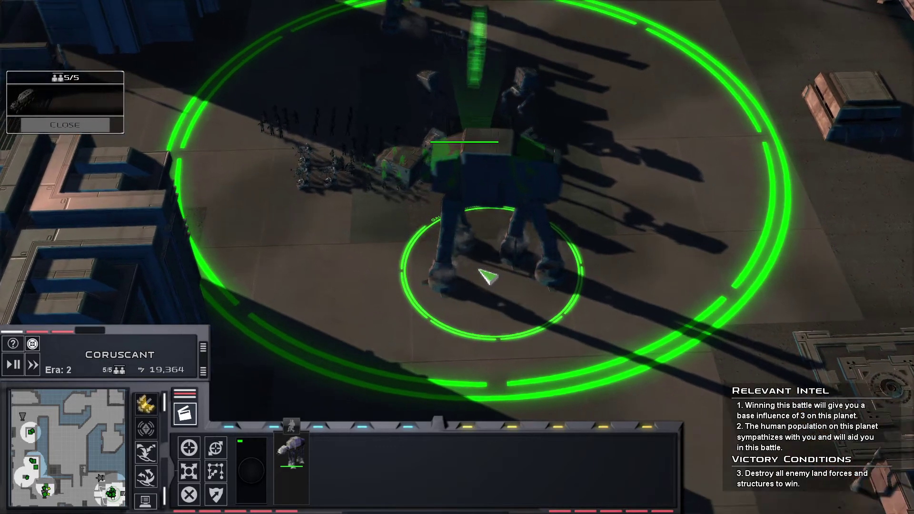
pyautogui.scroll(3, 488, 277)
pyautogui.scroll(3, 500, 286)
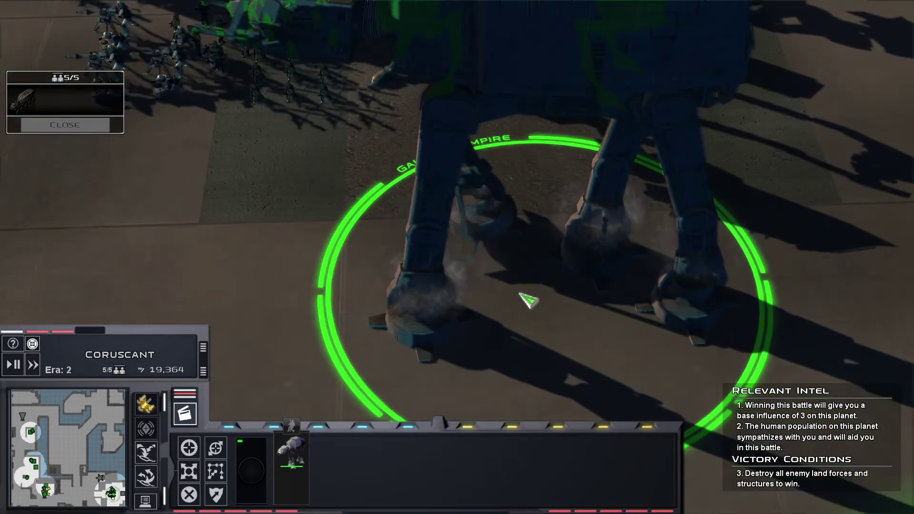
pyautogui.scroll(2, 515, 293)
pyautogui.scroll(-2, 529, 300)
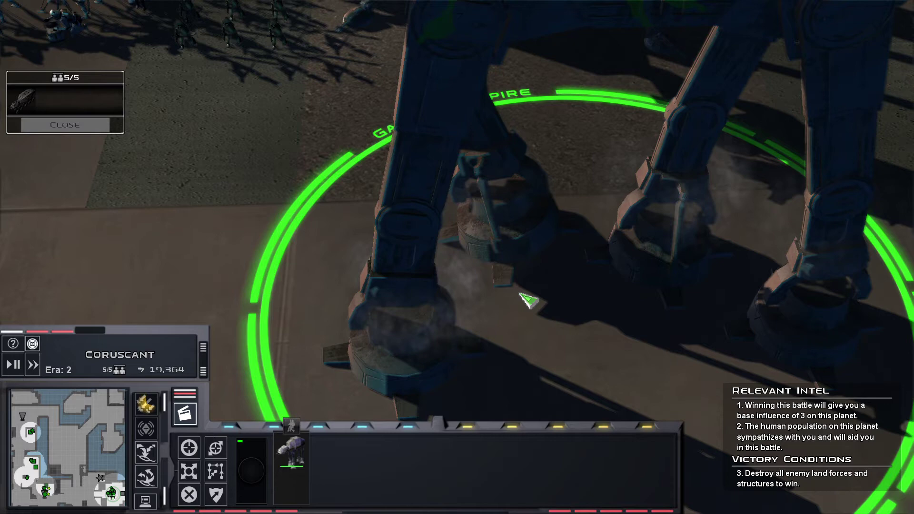
pyautogui.scroll(-3, 529, 300)
pyautogui.scroll(-3, 500, 271)
pyautogui.scroll(-3, 457, 207)
pyautogui.scroll(-2, 400, 257)
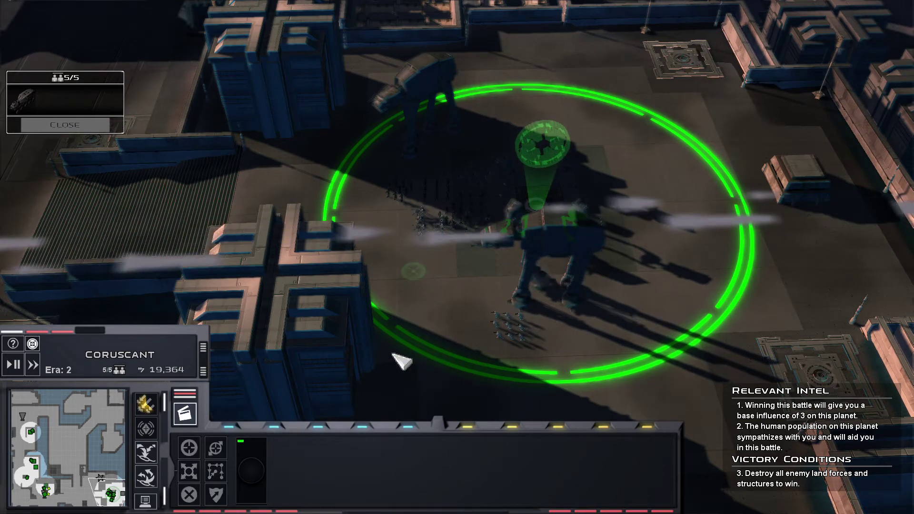
pyautogui.press('Left')
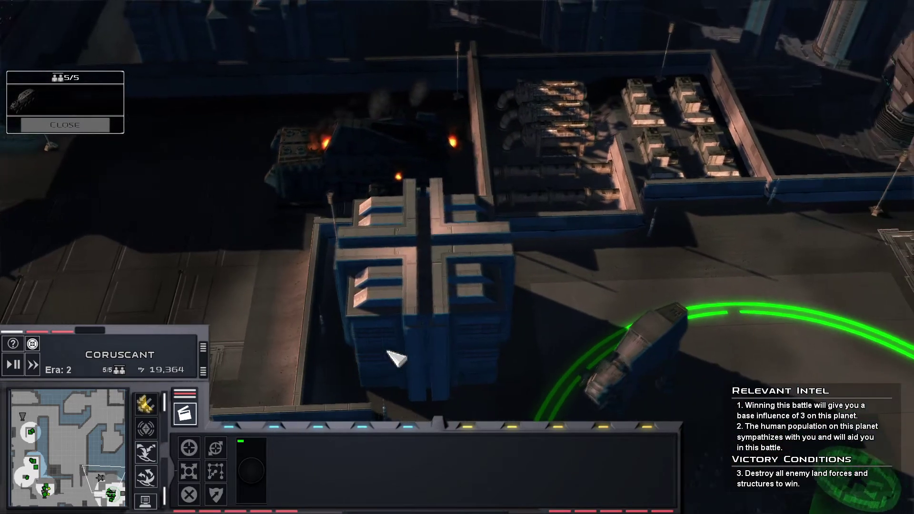
pyautogui.scroll(3, 395, 357)
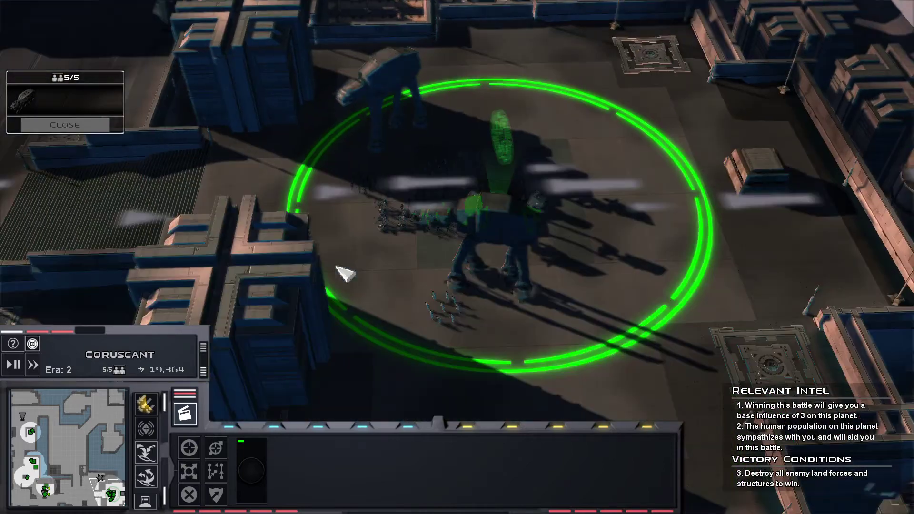
pyautogui.scroll(2, 342, 273)
pyautogui.scroll(2, 357, 279)
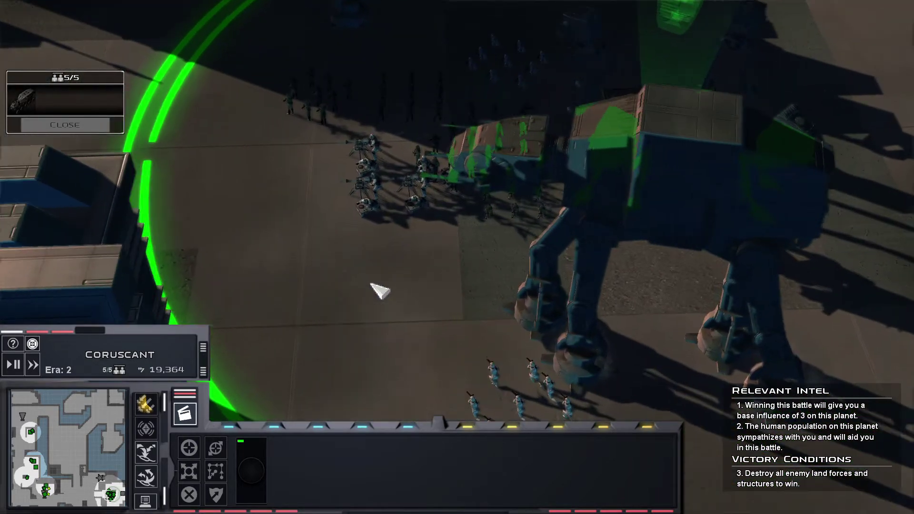
pyautogui.scroll(2, 375, 288)
pyautogui.scroll(2, 377, 289)
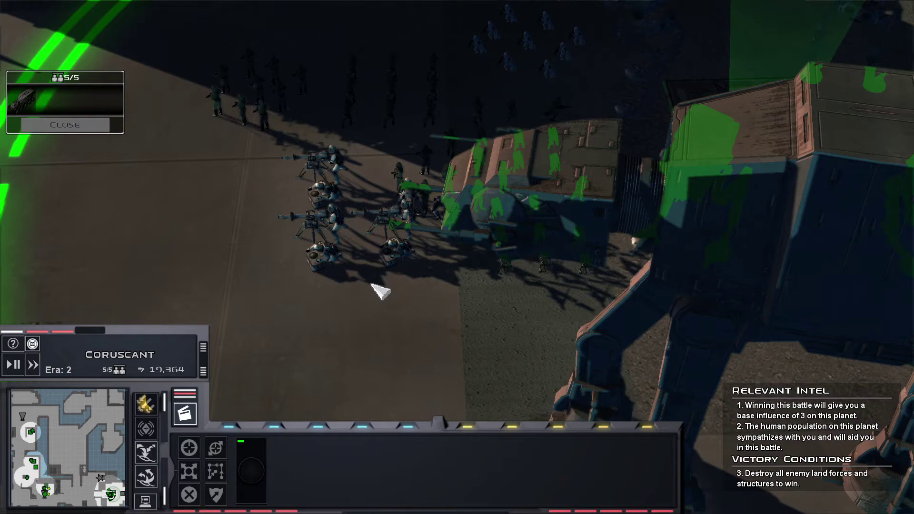
pyautogui.scroll(-2, 379, 290)
pyautogui.scroll(-2, 393, 291)
pyautogui.scroll(-2, 407, 294)
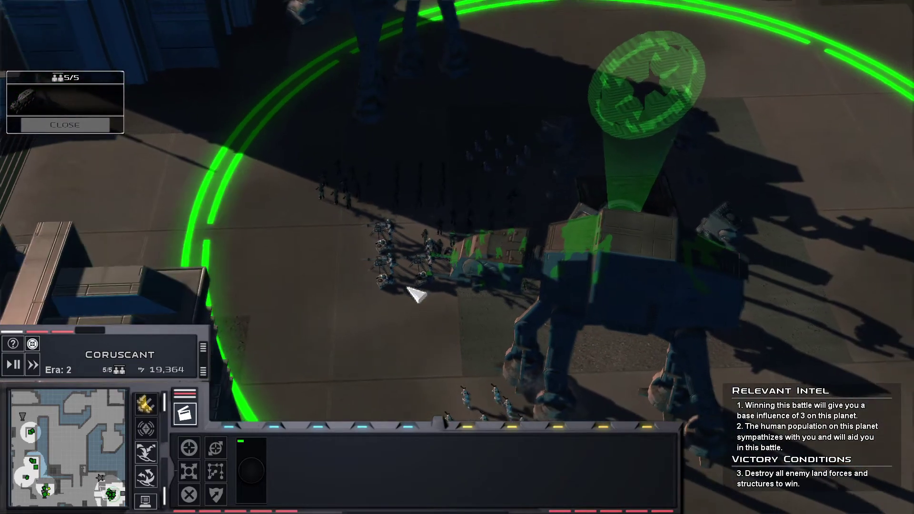
pyautogui.press('Left')
pyautogui.press('Down')
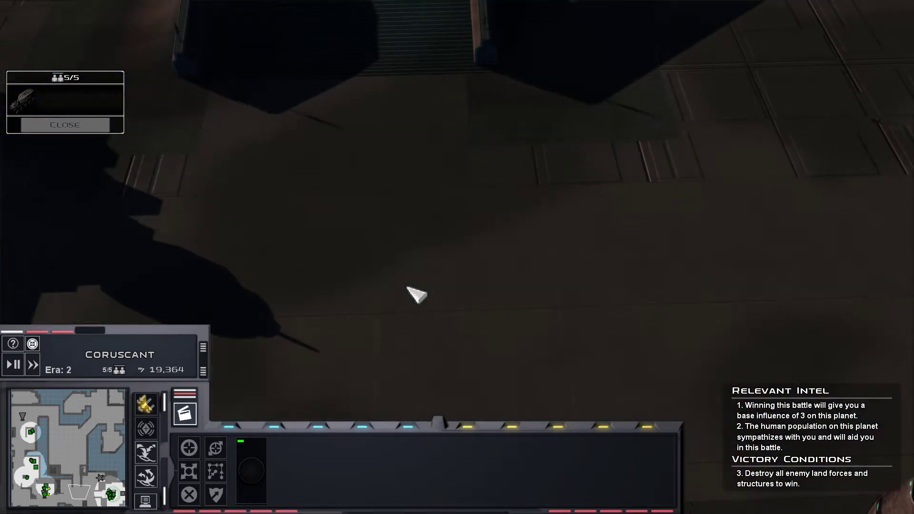
pyautogui.press('Up')
pyautogui.press('Right')
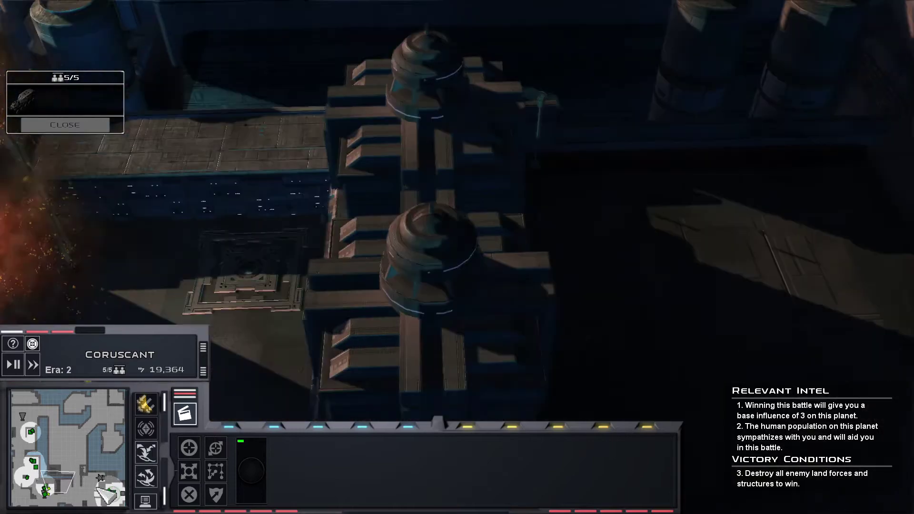
pyautogui.press('Right')
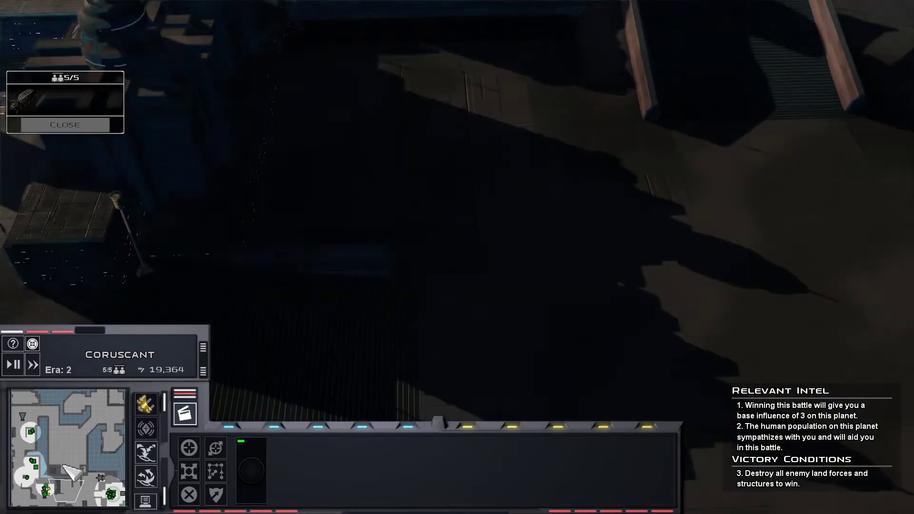
# - Jump to the hovertank fight and order two infantry squads across the plaza
pyautogui.click(72, 471)
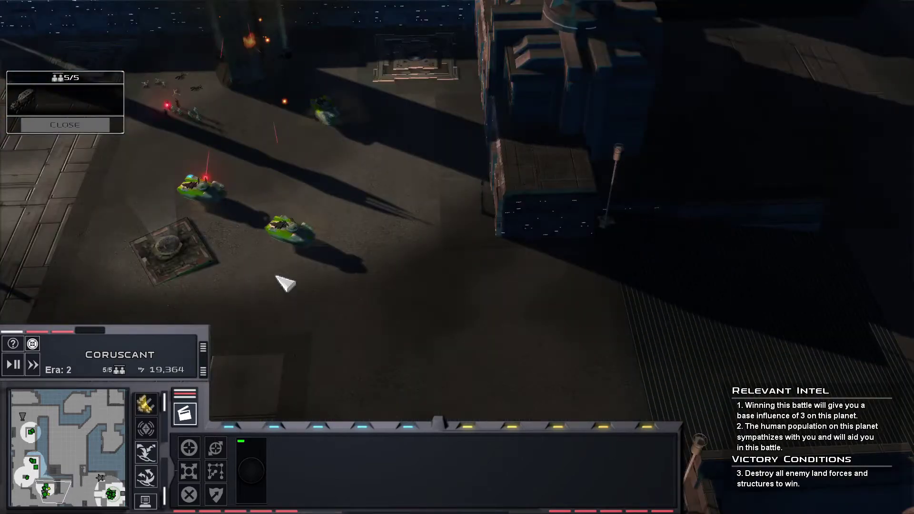
pyautogui.moveTo(541, 270); pyautogui.dragTo(540, 271)
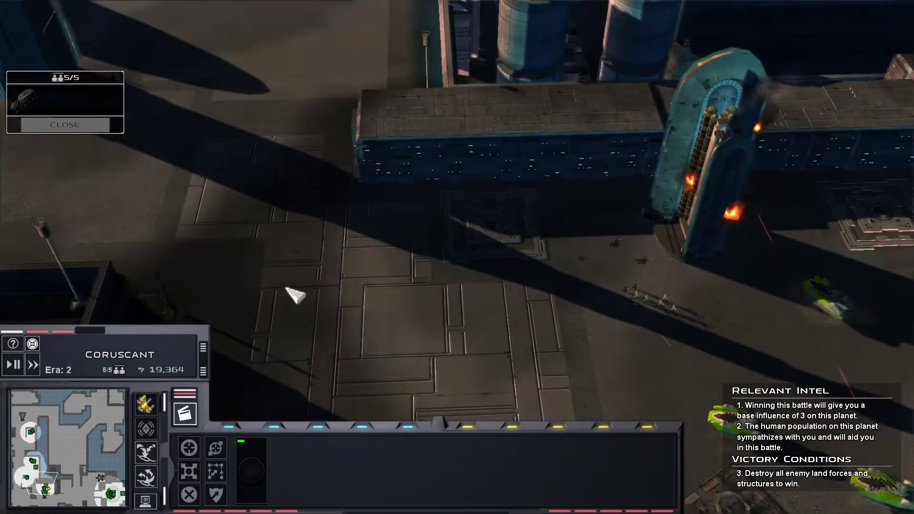
pyautogui.press('Up')
pyautogui.moveTo(617, 275)
pyautogui.mouseDown()
pyautogui.moveTo(635, 292)
pyautogui.moveTo(540, 304)
pyautogui.mouseUp()
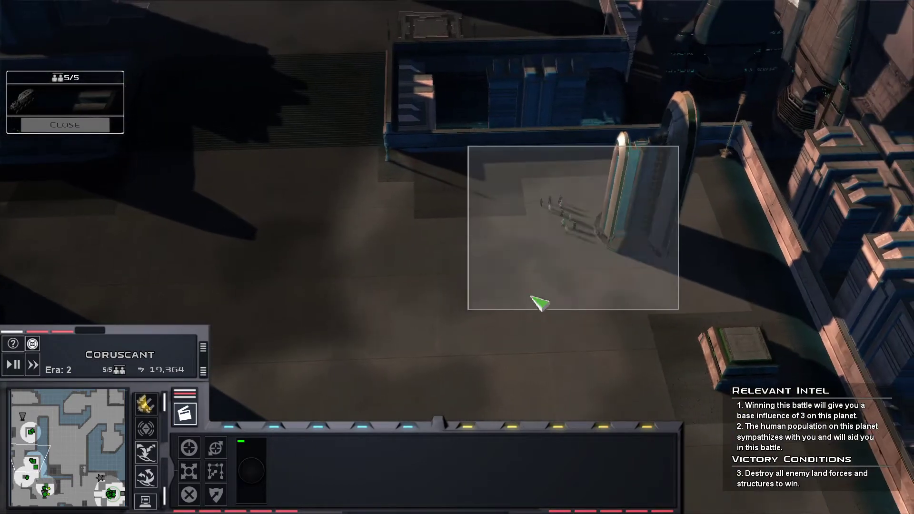
pyautogui.rightClick(500, 165)
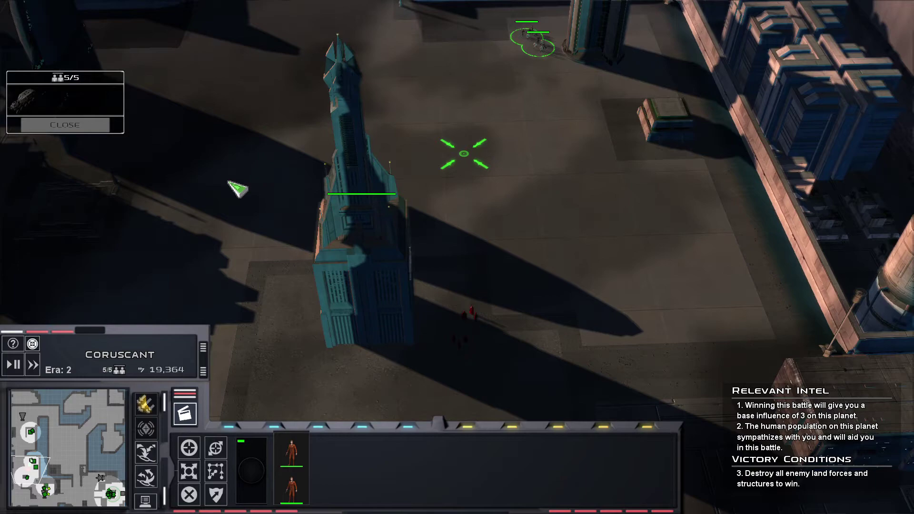
pyautogui.moveTo(232, 173); pyautogui.dragTo(589, 338)
pyautogui.rightClick(429, 336)
# - Advance a larger troop group, then open the reinforcement pad's build options for a turret
pyautogui.press('Up')
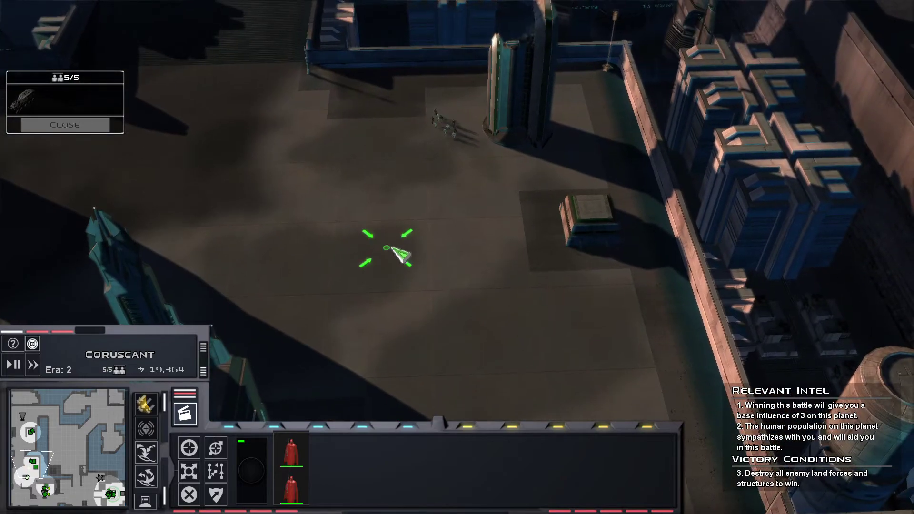
pyautogui.rightClick(394, 251)
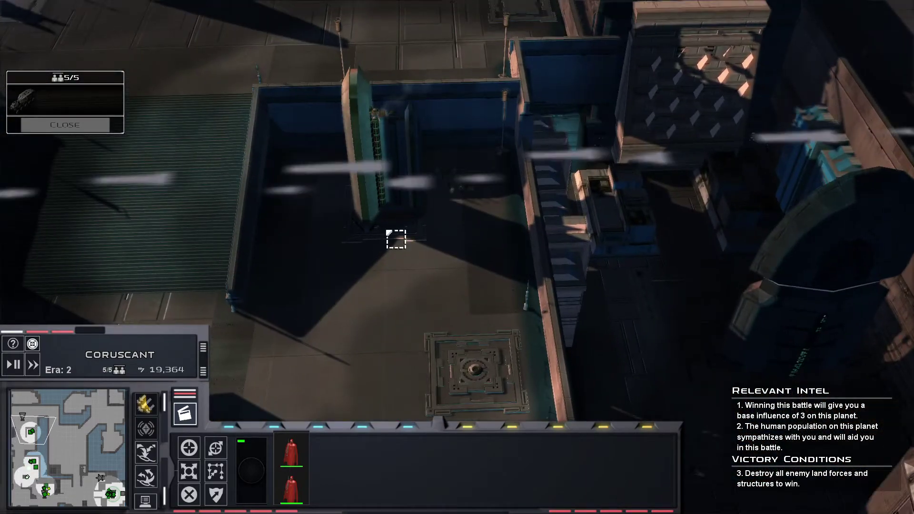
pyautogui.moveTo(246, 118); pyautogui.dragTo(611, 422)
pyautogui.rightClick(457, 257)
pyautogui.press('Down')
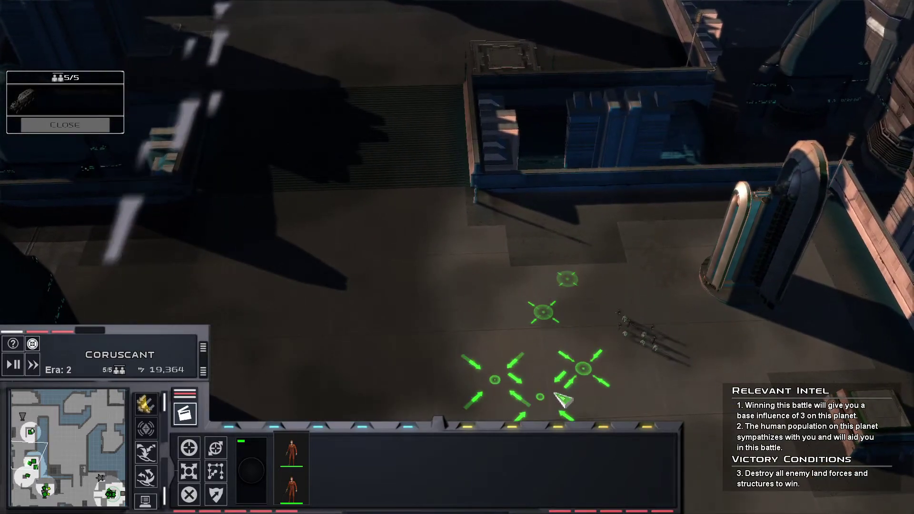
pyautogui.click(529, 354)
pyautogui.press('Right')
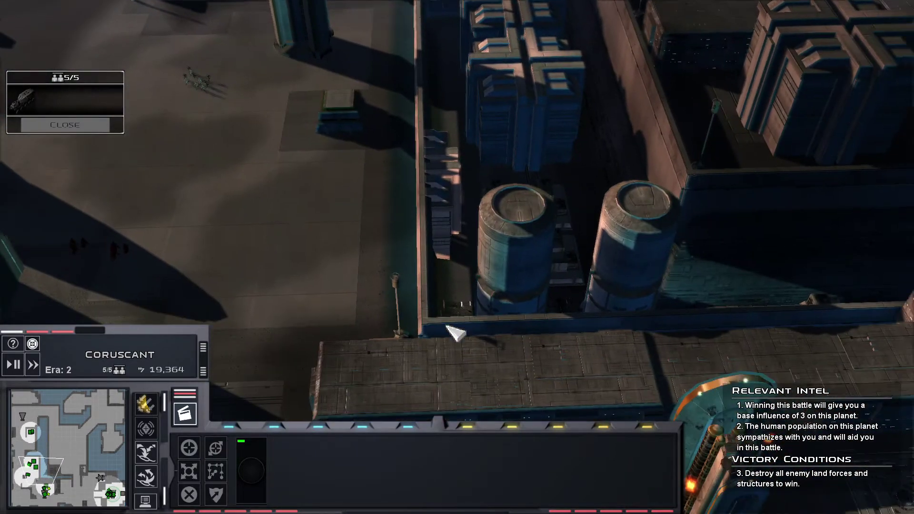
pyautogui.scroll(-3, 454, 333)
pyautogui.press('Up')
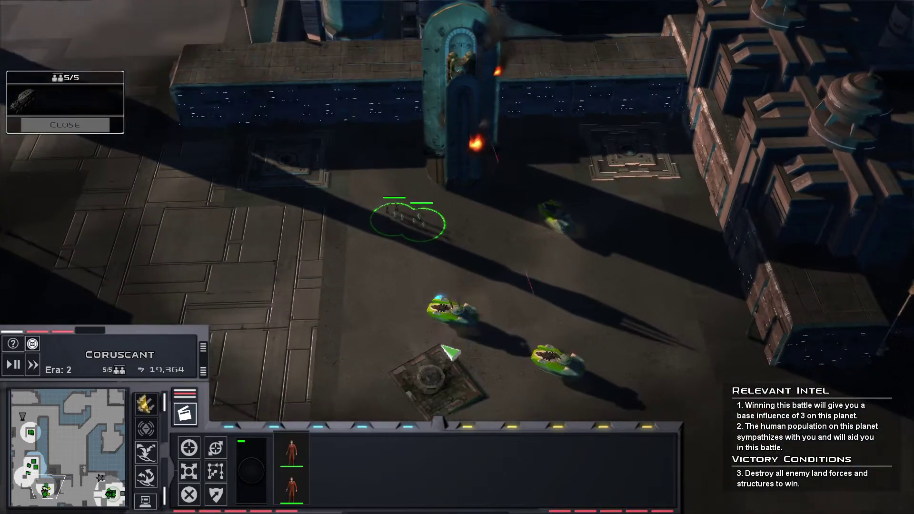
pyautogui.scroll(3, 450, 369)
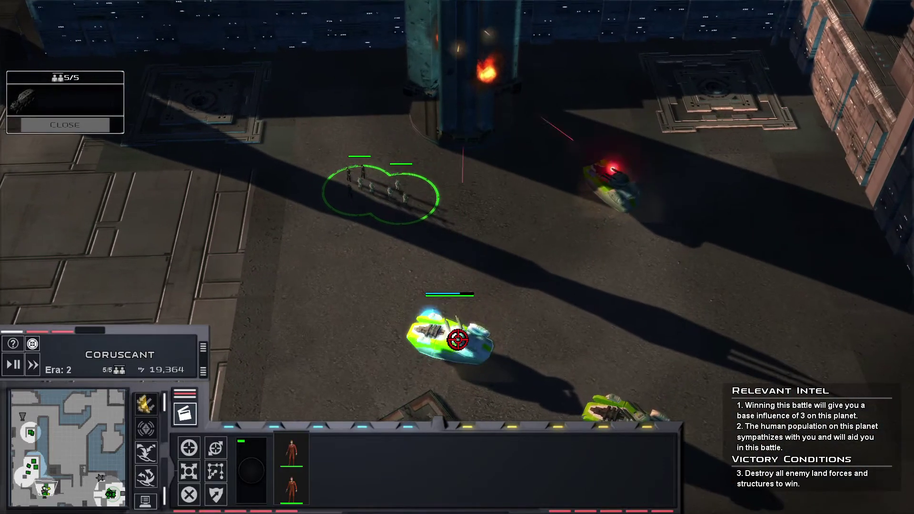
pyautogui.scroll(-2, 443, 392)
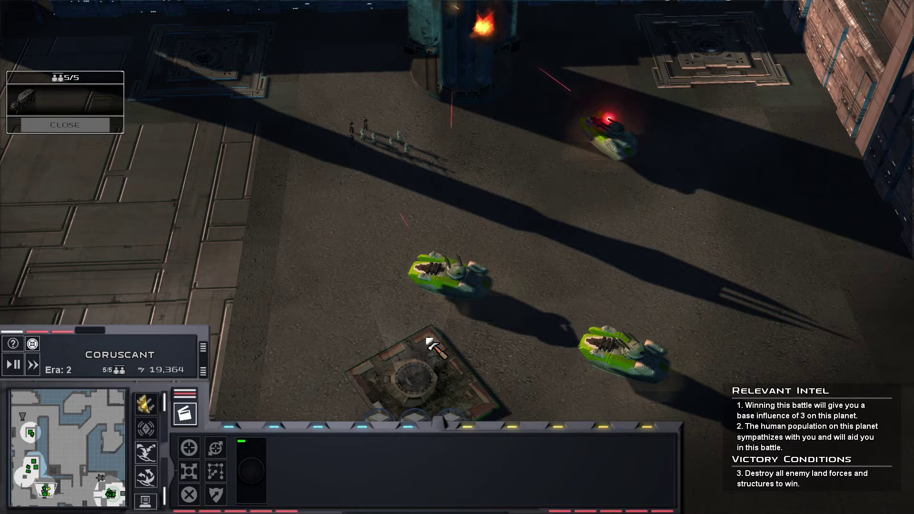
pyautogui.click(414, 375)
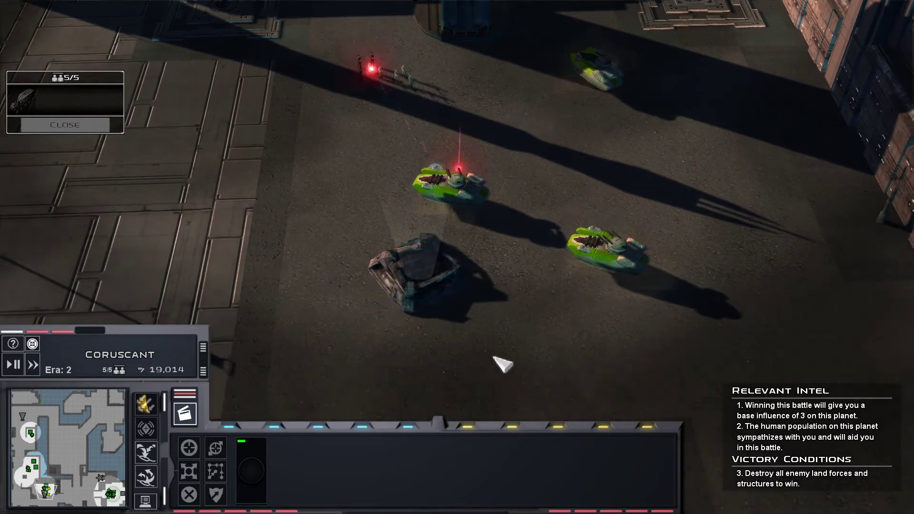
pyautogui.scroll(-4, 494, 336)
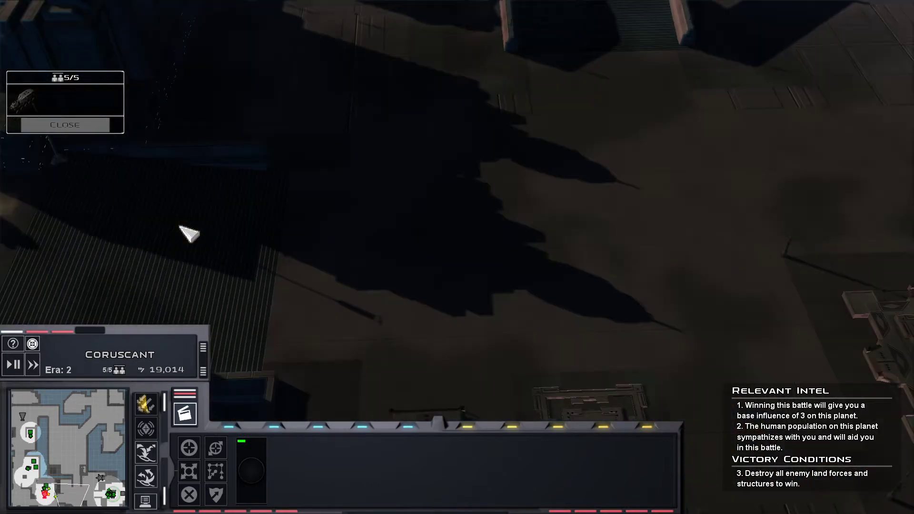
# - Select a single AT-AT in the landing zone and order it to walk left
pyautogui.press('Right')
pyautogui.press('Right')
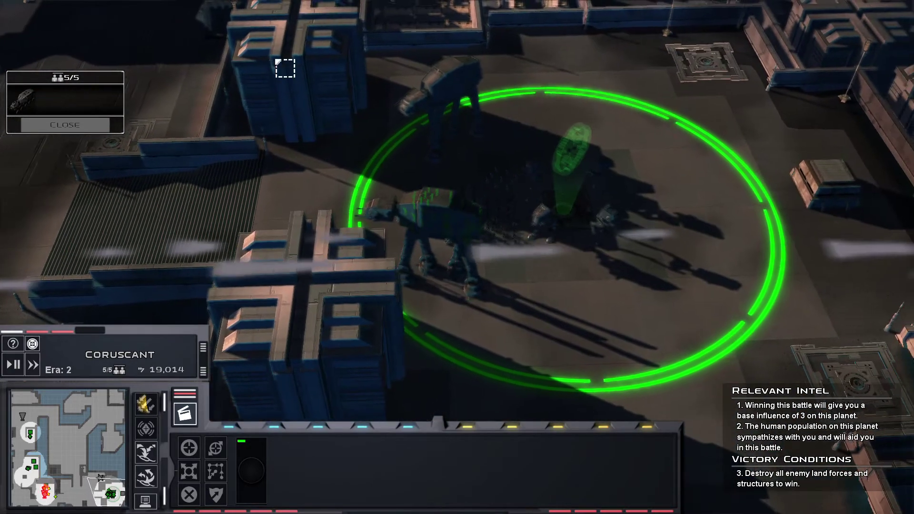
pyautogui.moveTo(276, 61); pyautogui.dragTo(556, 299)
pyautogui.moveTo(672, 385); pyautogui.dragTo(664, 379)
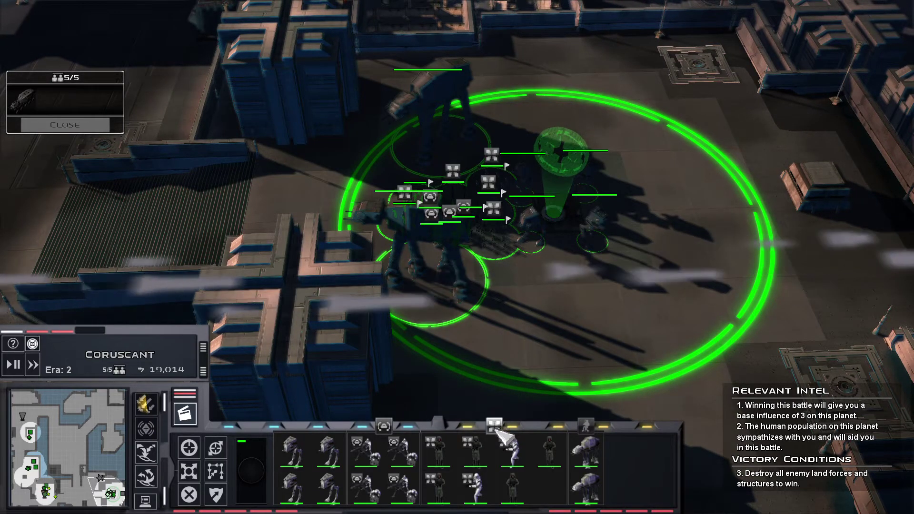
pyautogui.scroll(2, 499, 280)
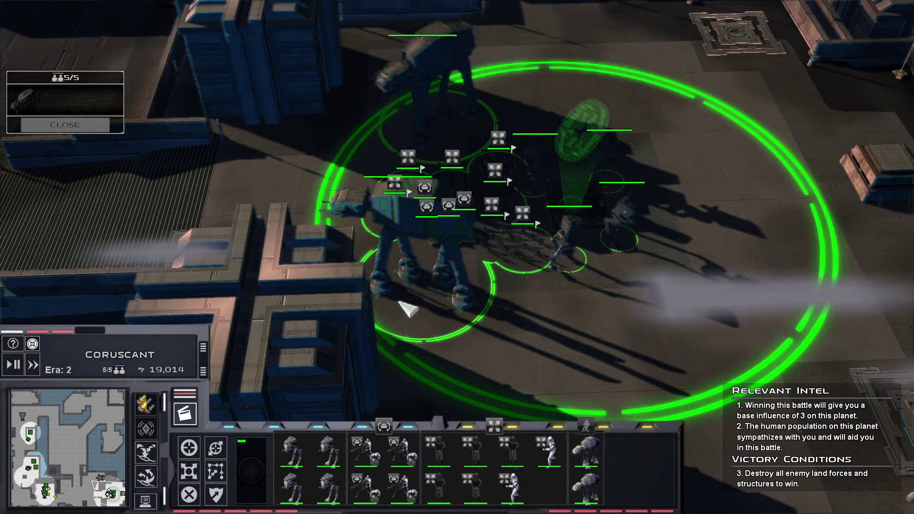
pyautogui.click(396, 280)
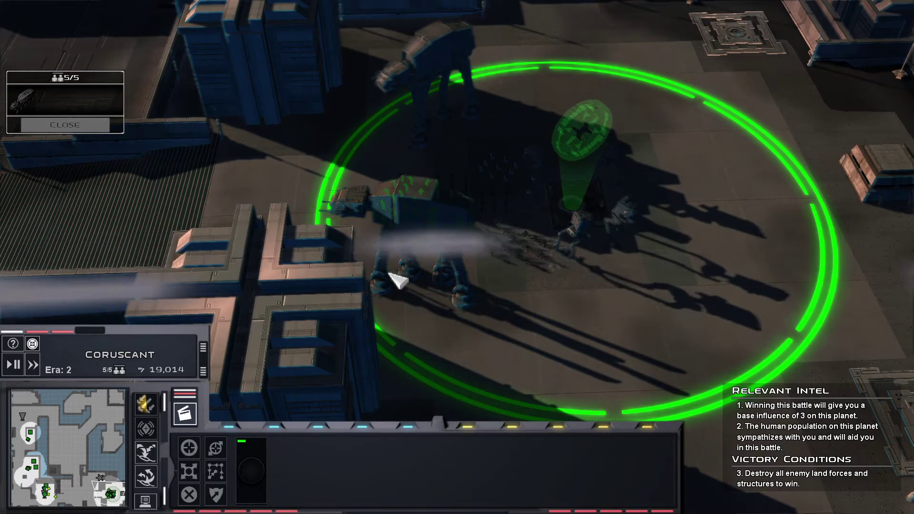
pyautogui.click(418, 227)
pyautogui.rightClick(194, 255)
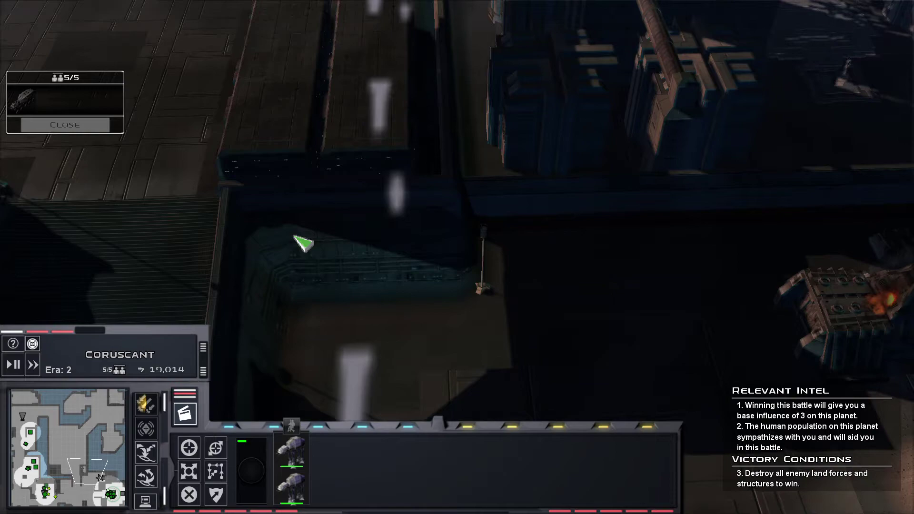
pyautogui.scroll(3, 303, 245)
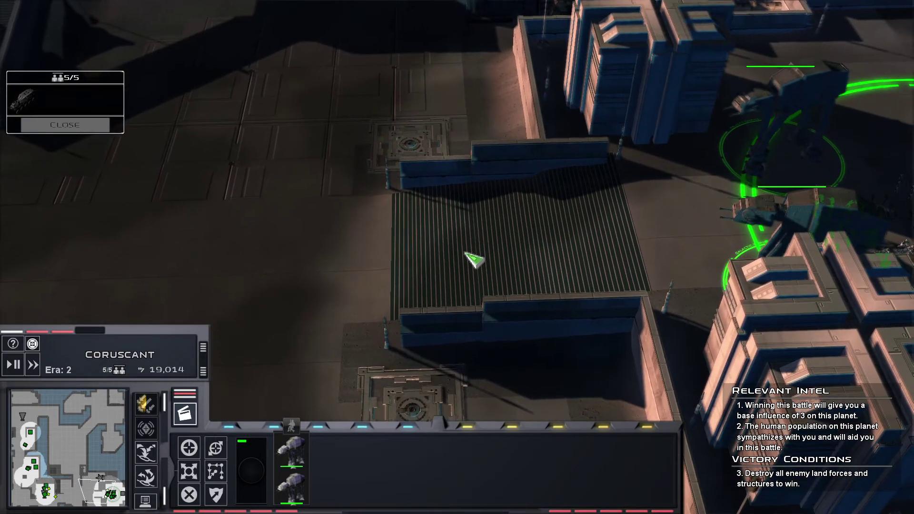
# - Send the landing-zone troops across the city floor, then pan to the enemy hovertanks
pyautogui.rightClick(471, 260)
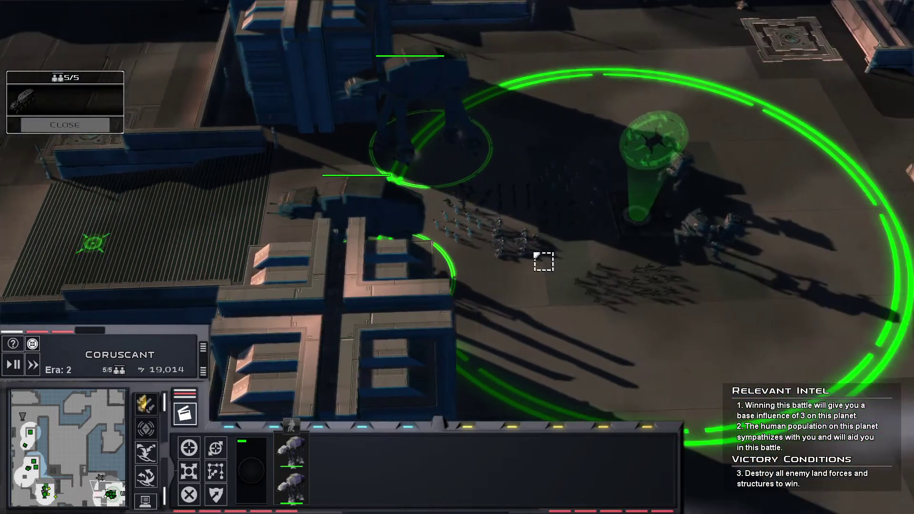
pyautogui.moveTo(234, 26)
pyautogui.mouseDown()
pyautogui.moveTo(663, 318)
pyautogui.moveTo(675, 314)
pyautogui.mouseUp()
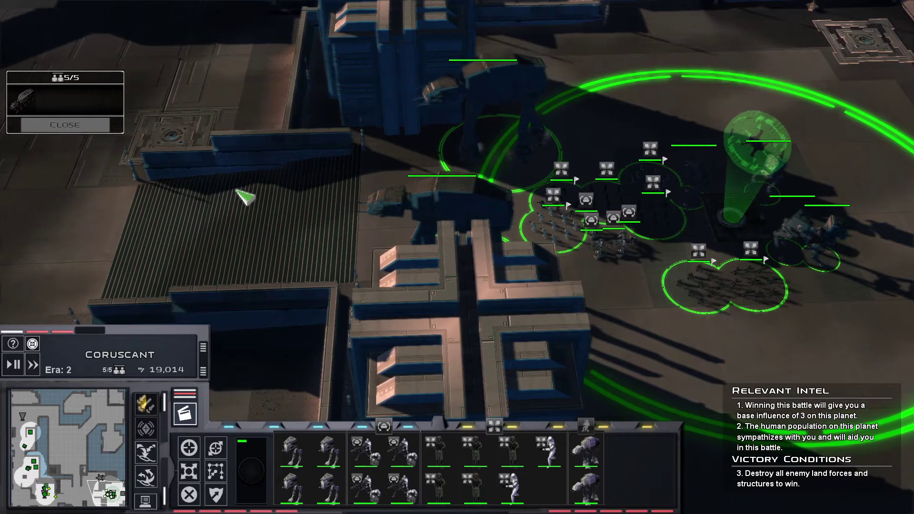
pyautogui.rightClick(239, 193)
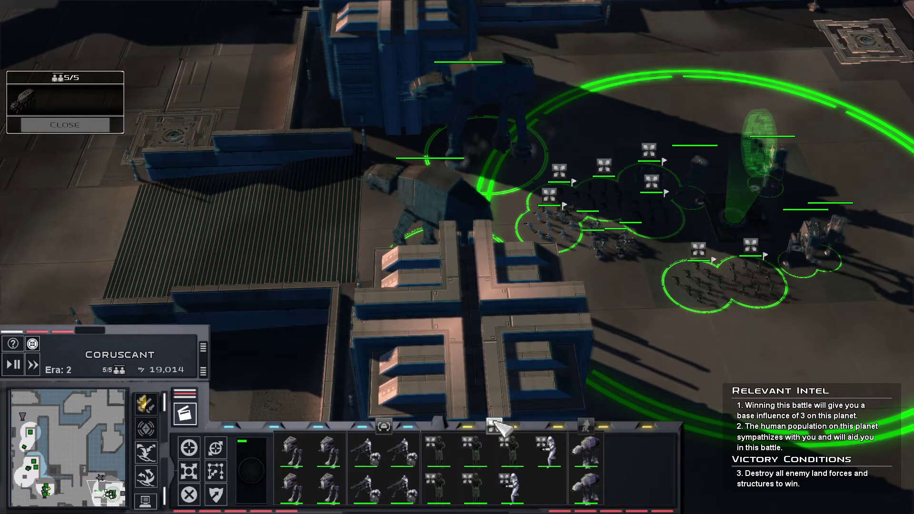
pyautogui.hscroll(-5, 265, 256)
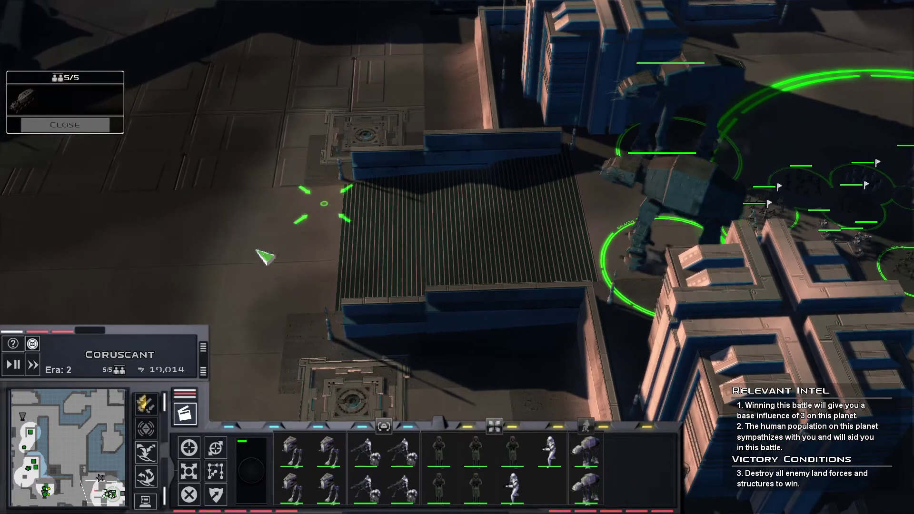
pyautogui.press('Left')
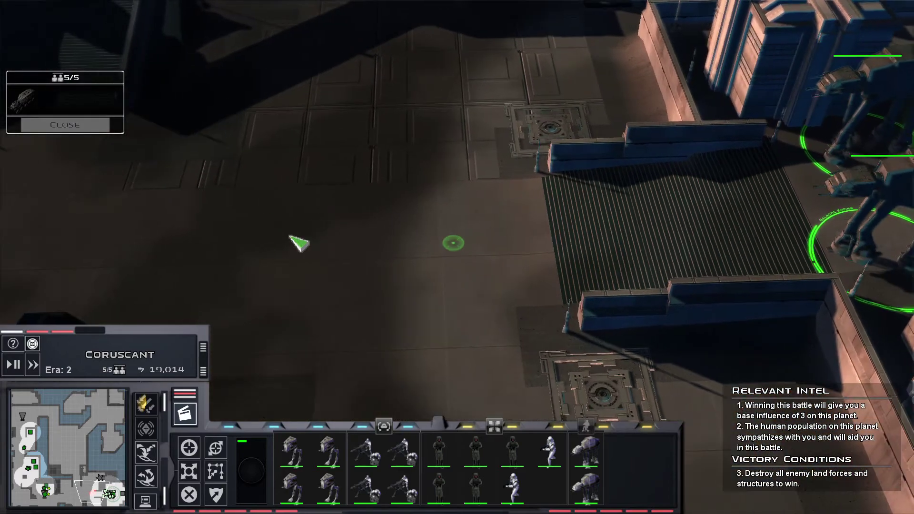
pyautogui.rightClick(296, 236)
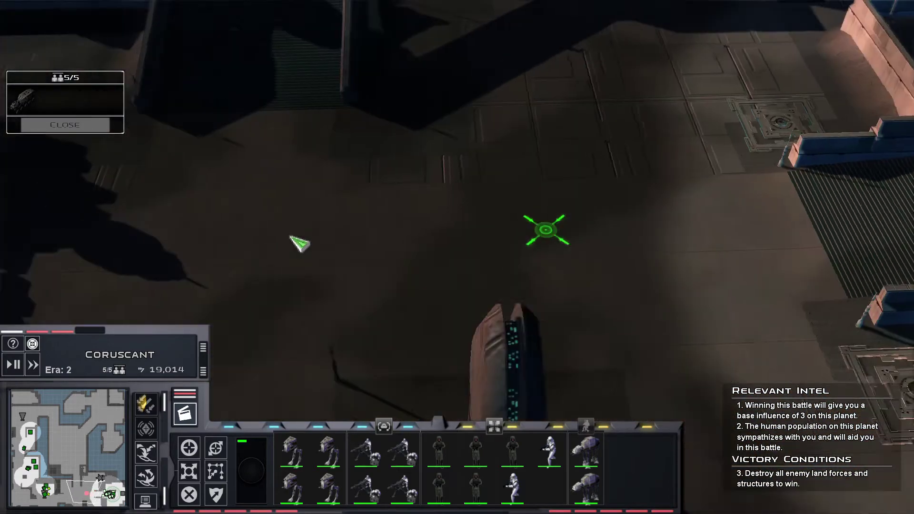
pyautogui.press('Left')
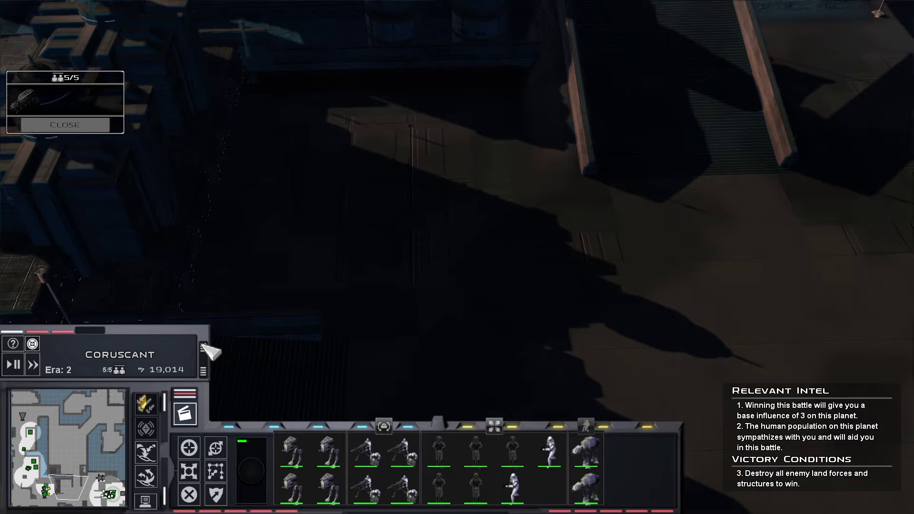
pyautogui.press('Up')
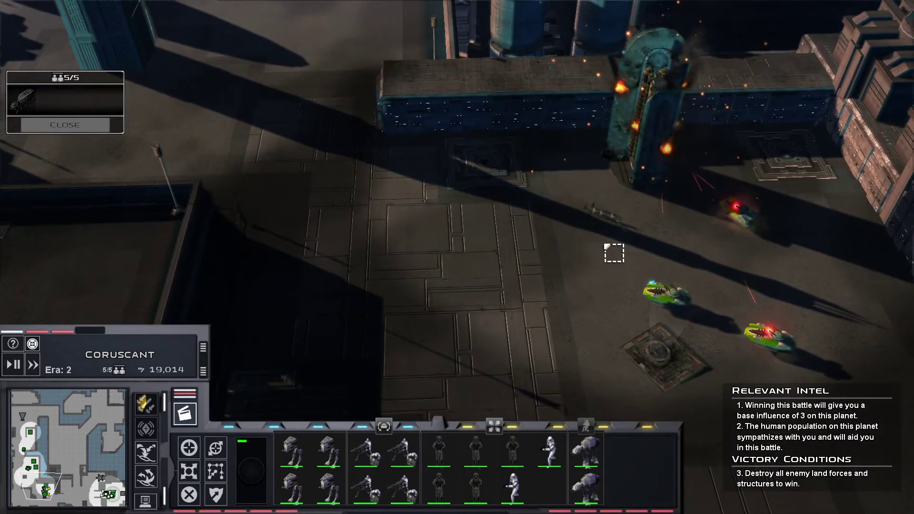
# - Select and release the infantry near the hovertanks, then pan back to the walkers
pyautogui.moveTo(418, 150); pyautogui.dragTo(669, 261)
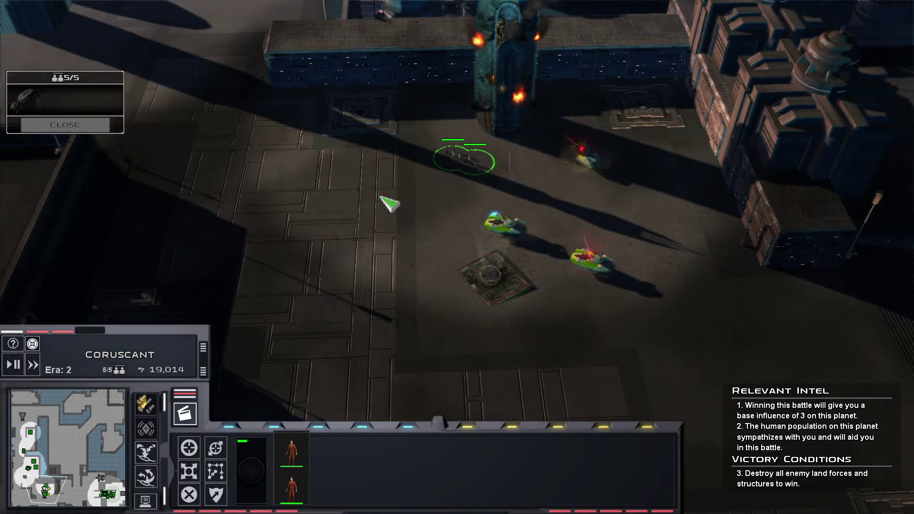
pyautogui.click(389, 204)
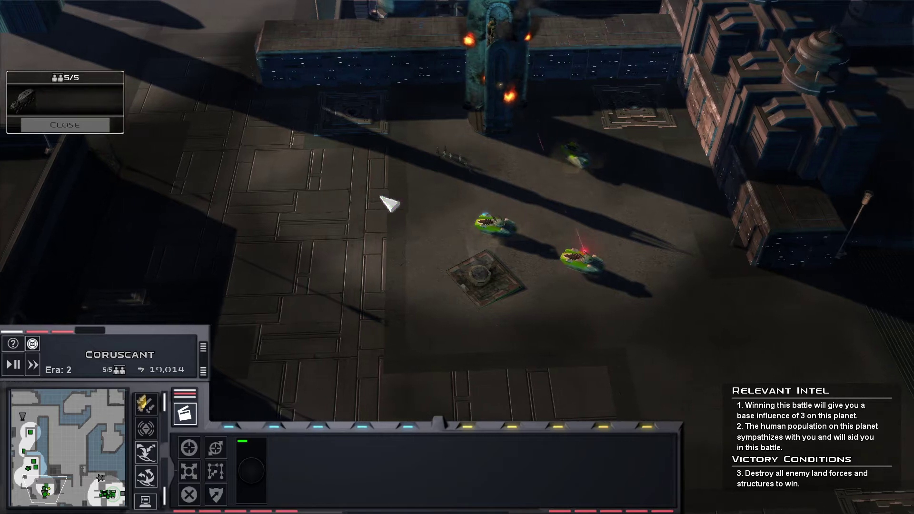
pyautogui.press('Right')
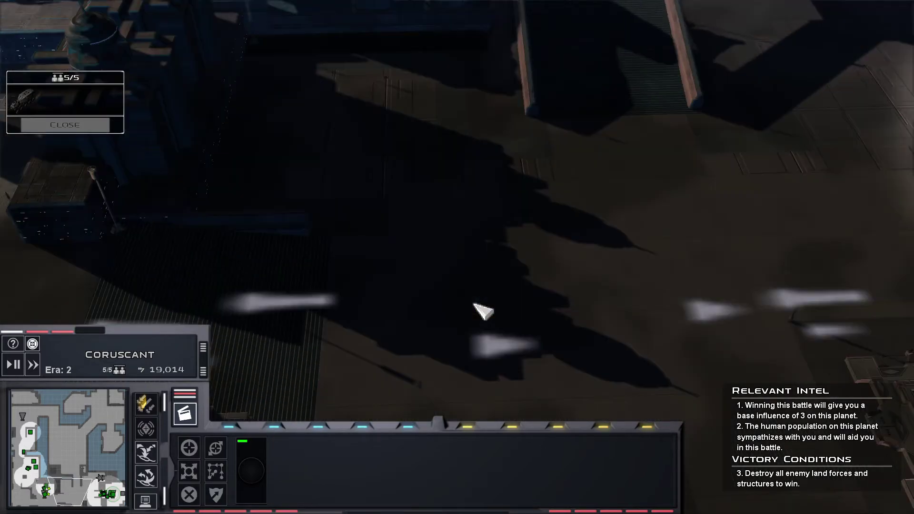
pyautogui.press('Up')
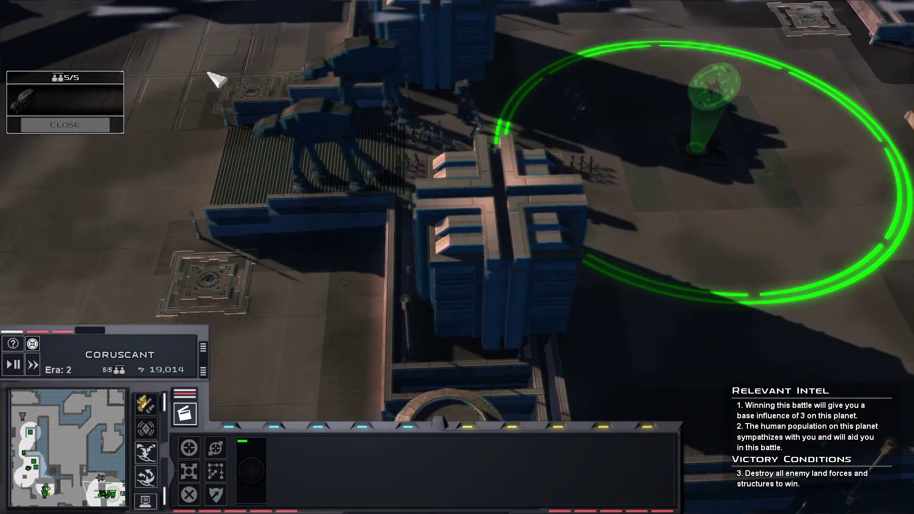
# - Box-select the AT-ATs with the trooper squads and order them onto the open plaza
pyautogui.moveTo(196, 33); pyautogui.dragTo(683, 326)
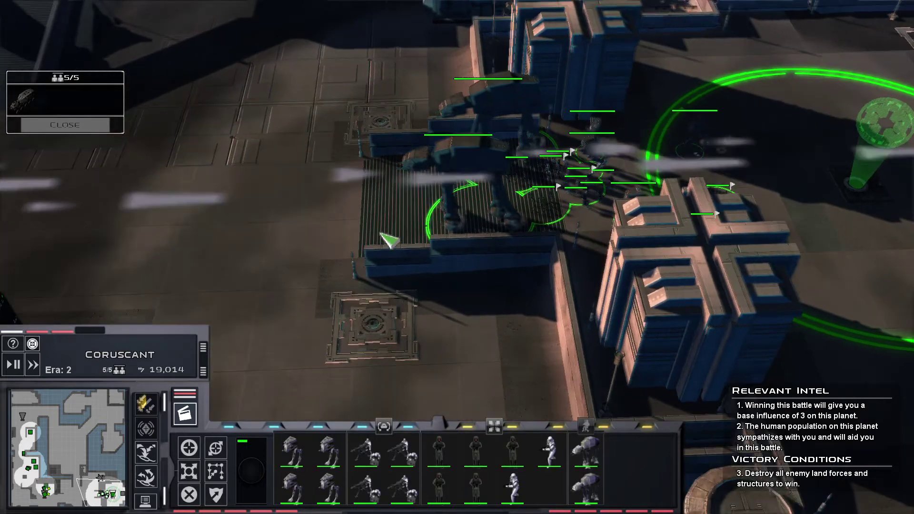
pyautogui.press('Left')
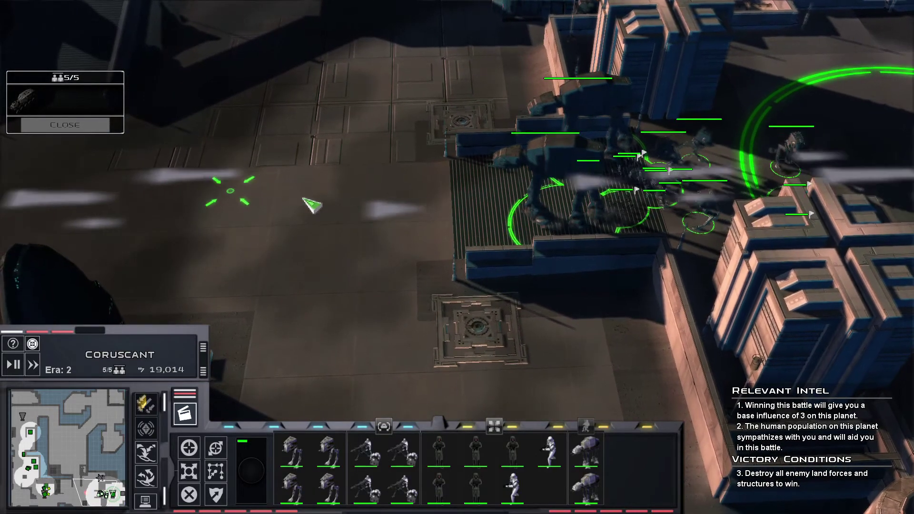
pyautogui.rightClick(300, 194)
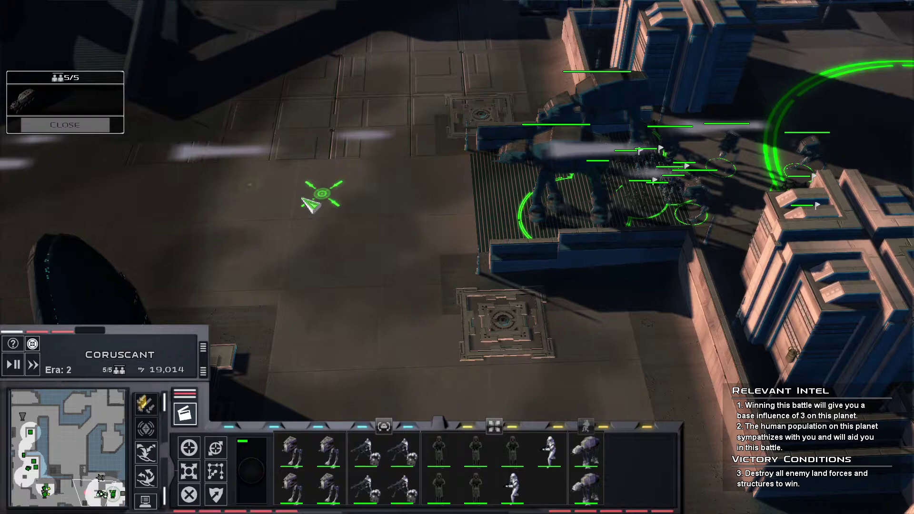
pyautogui.press('Left')
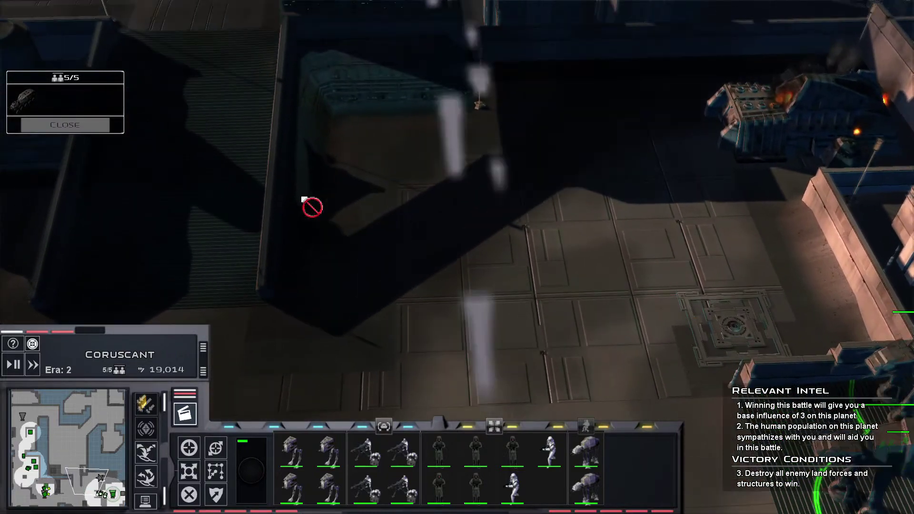
pyautogui.press('Up')
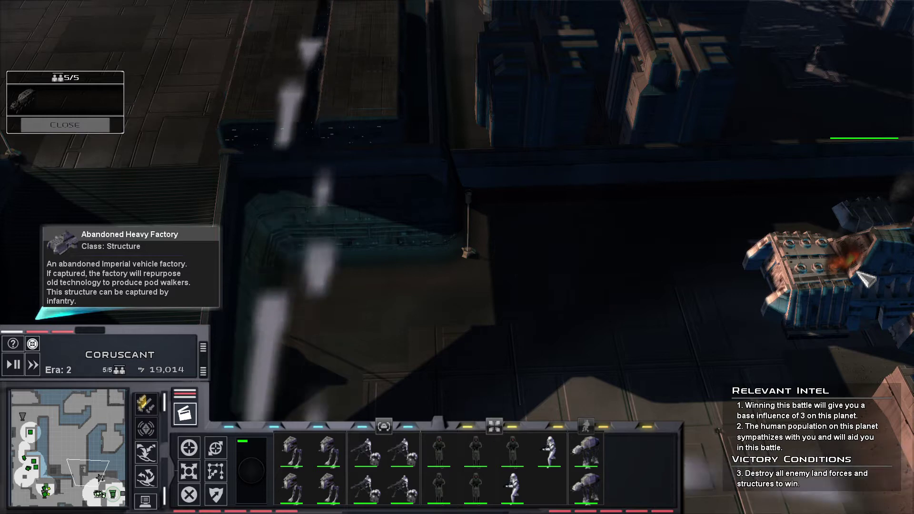
# - Survey the battlefield and jump the camera to the enemy hovertanks by the burning tower
pyautogui.press('Right')
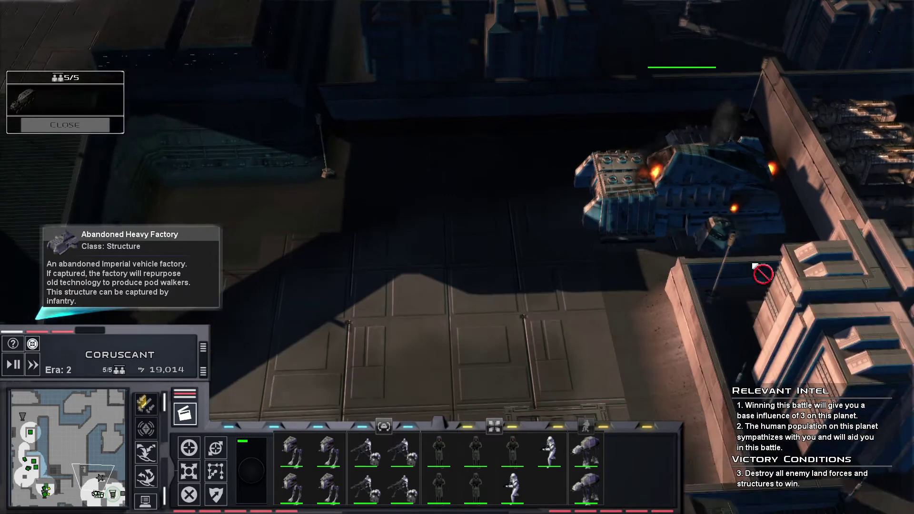
pyautogui.click(100, 478)
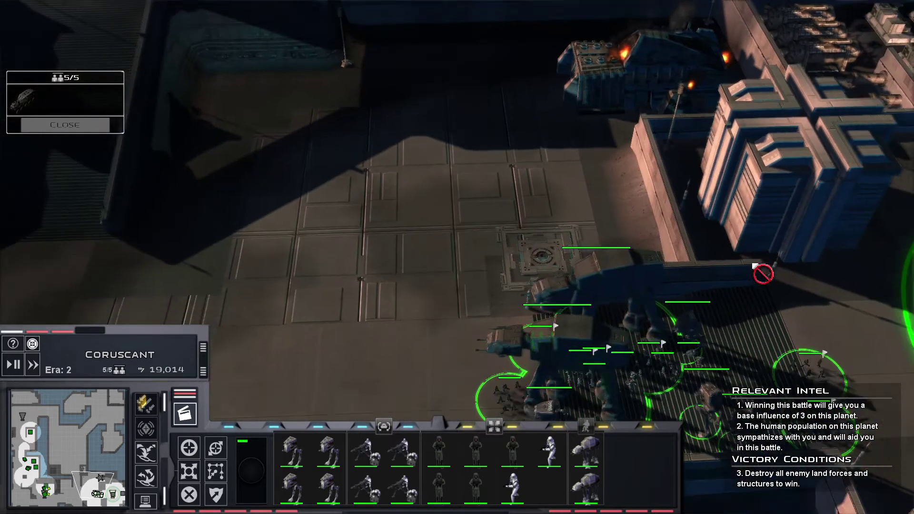
pyautogui.press('Up')
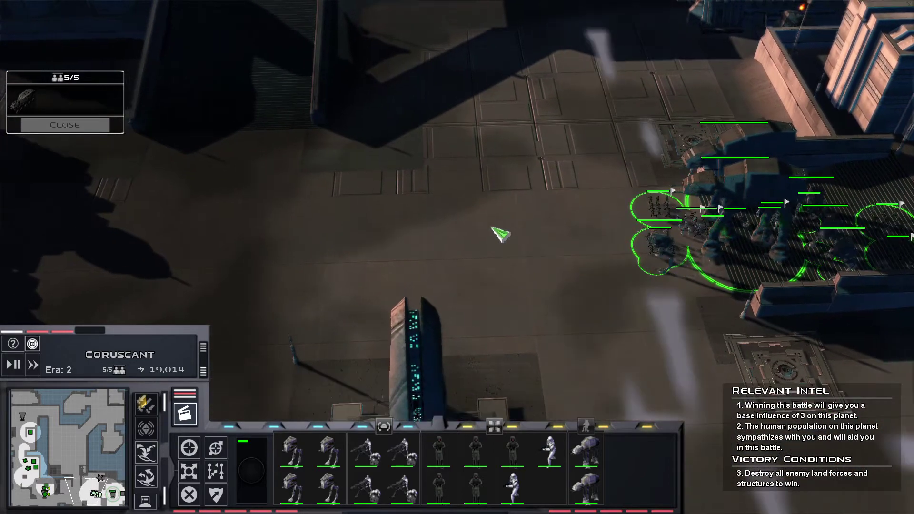
pyautogui.press('Up')
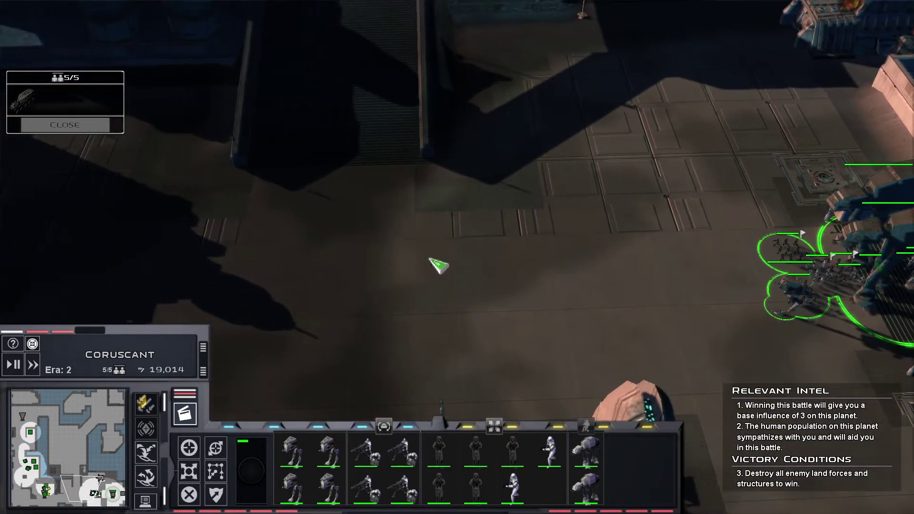
pyautogui.press('Left')
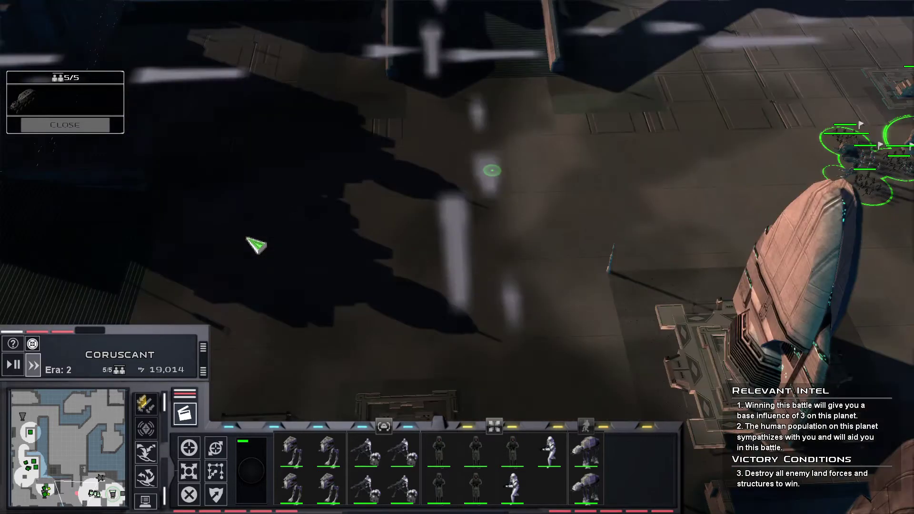
pyautogui.press('Up')
pyautogui.click(69, 443)
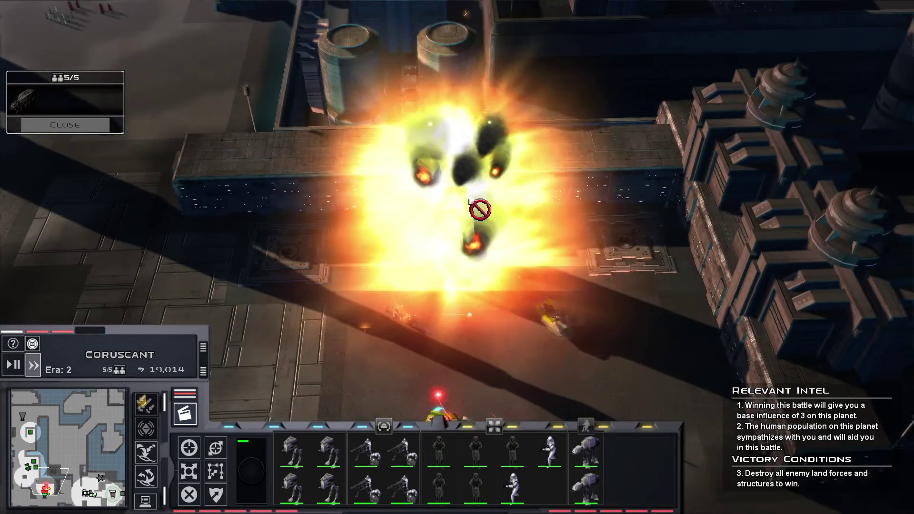
# - Follow the advancing troops and move the selected squads forward
pyautogui.press('Right')
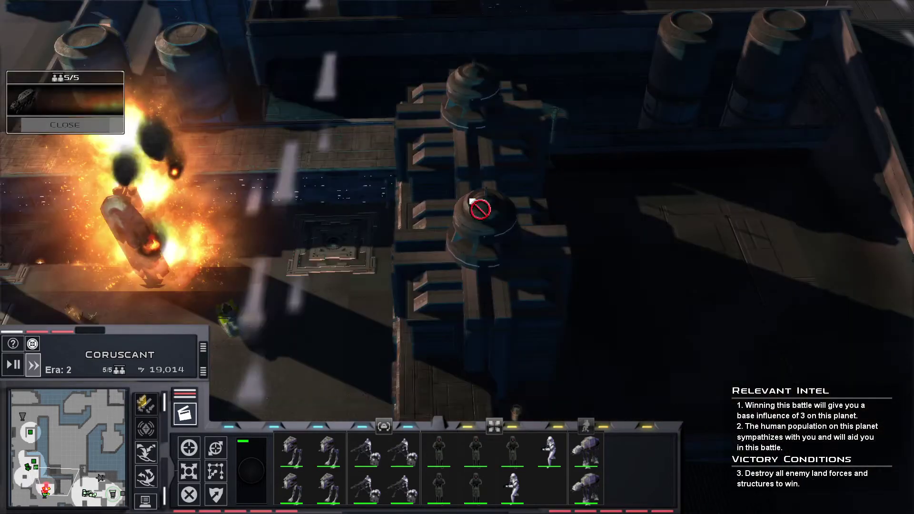
pyautogui.press('Left')
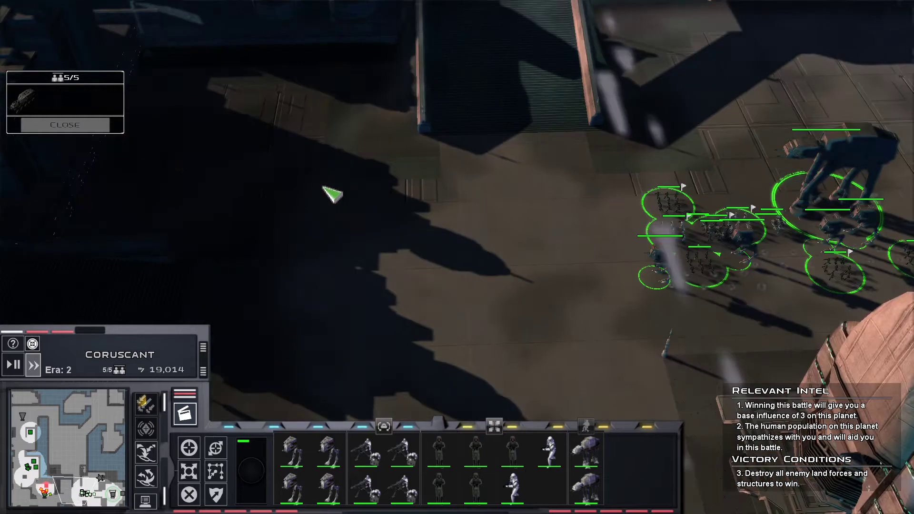
pyautogui.press('Down')
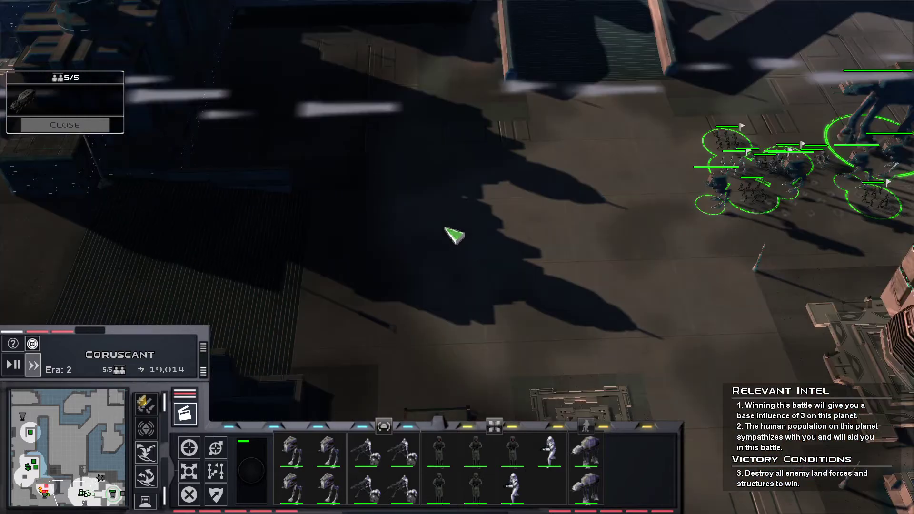
pyautogui.press('Left')
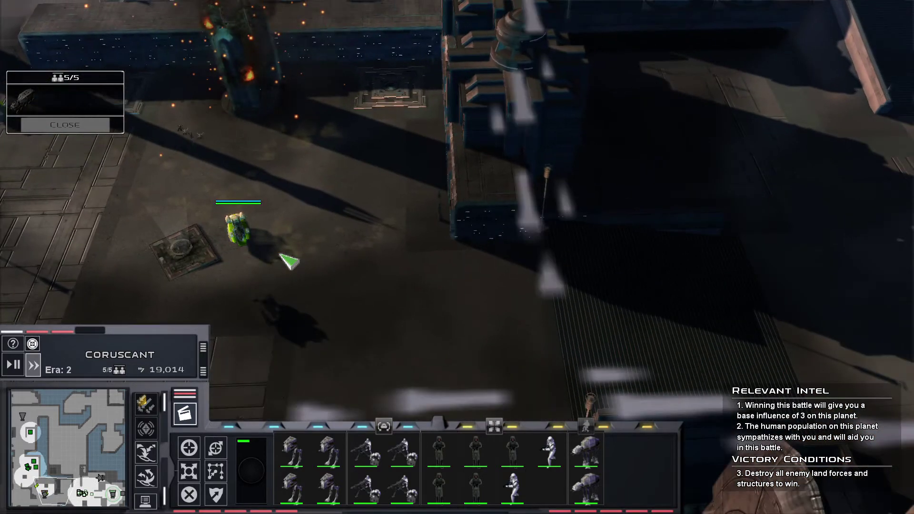
pyautogui.press('Right')
pyautogui.rightClick(543, 286)
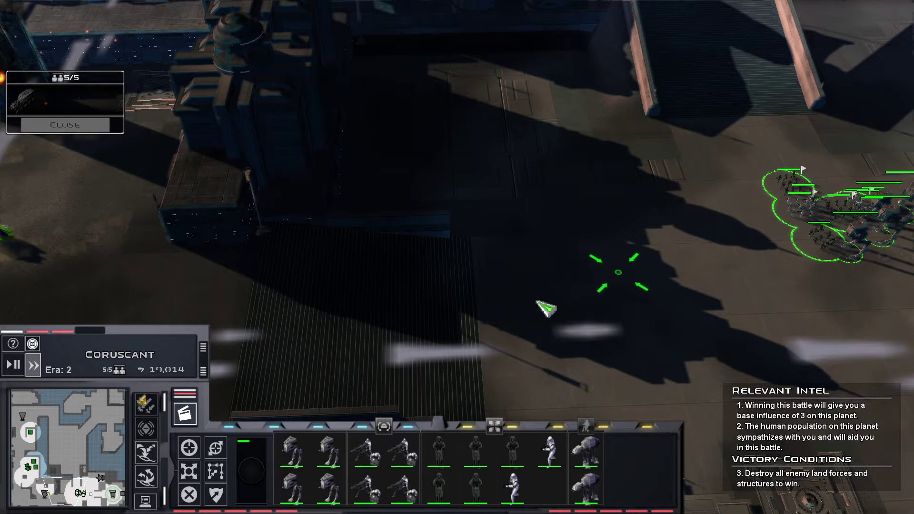
# - Close in on the T2-B Hovertank and order the attack that destroys it
pyautogui.press('Up')
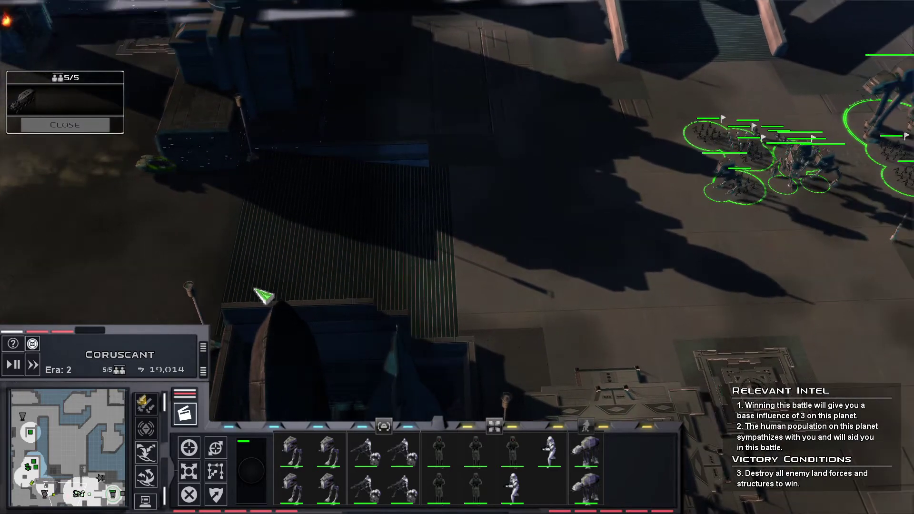
pyautogui.press('Right')
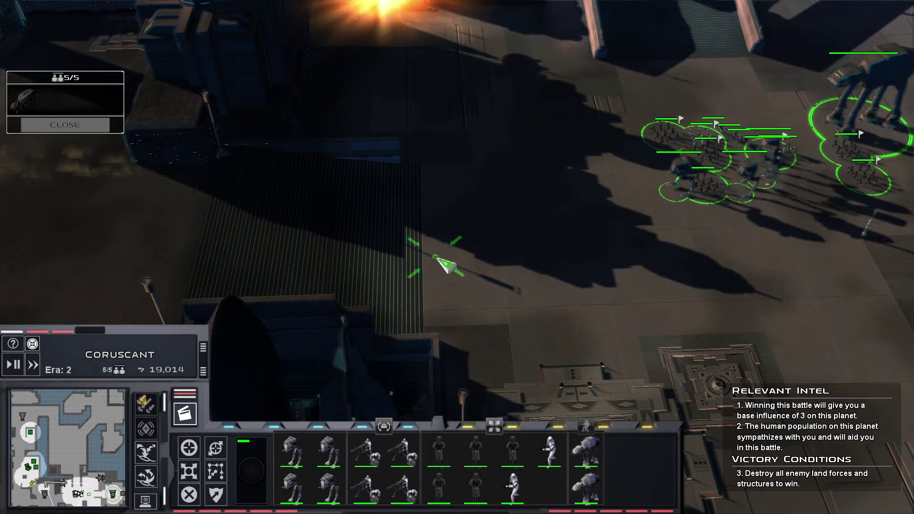
pyautogui.rightClick(432, 259)
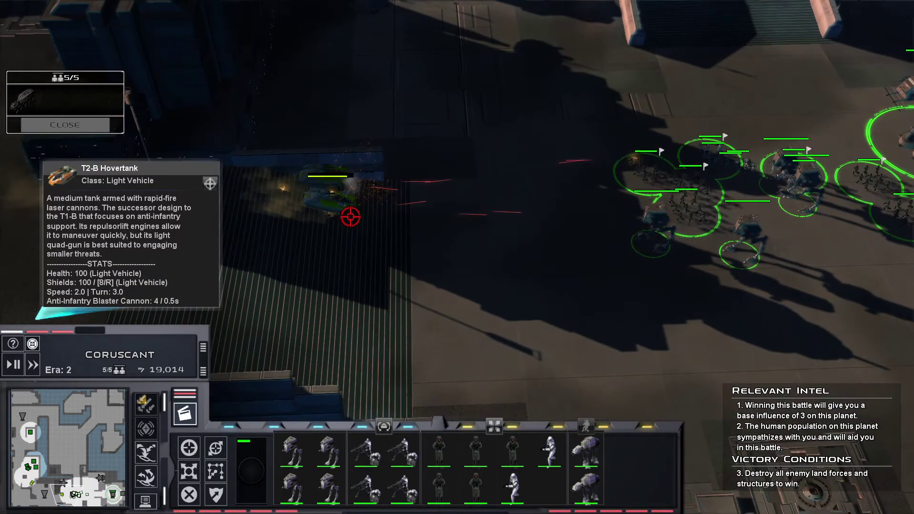
pyautogui.scroll(3, 360, 184)
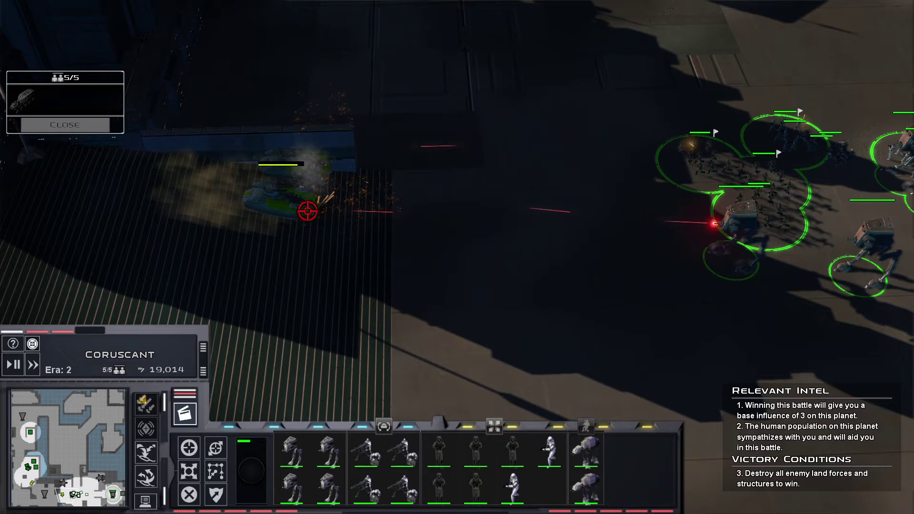
pyautogui.scroll(2, 308, 211)
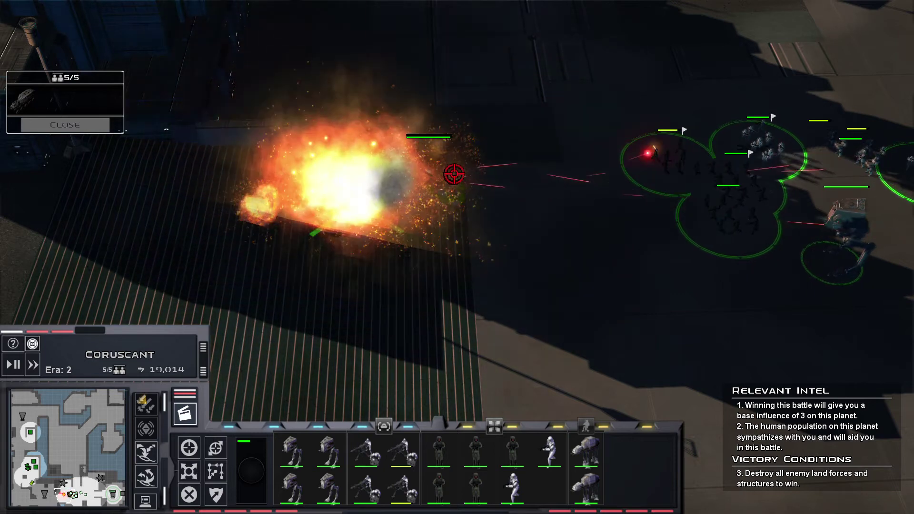
pyautogui.rightClick(408, 254)
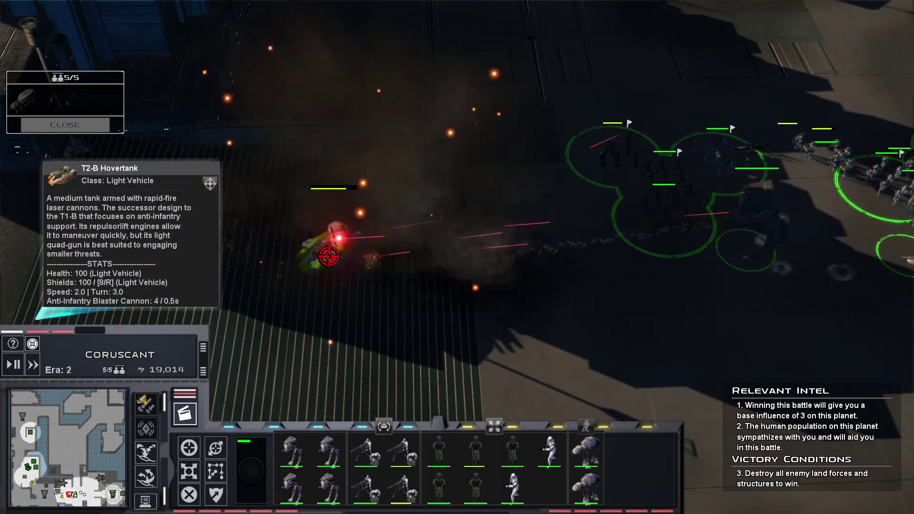
pyautogui.scroll(-3, 457, 257)
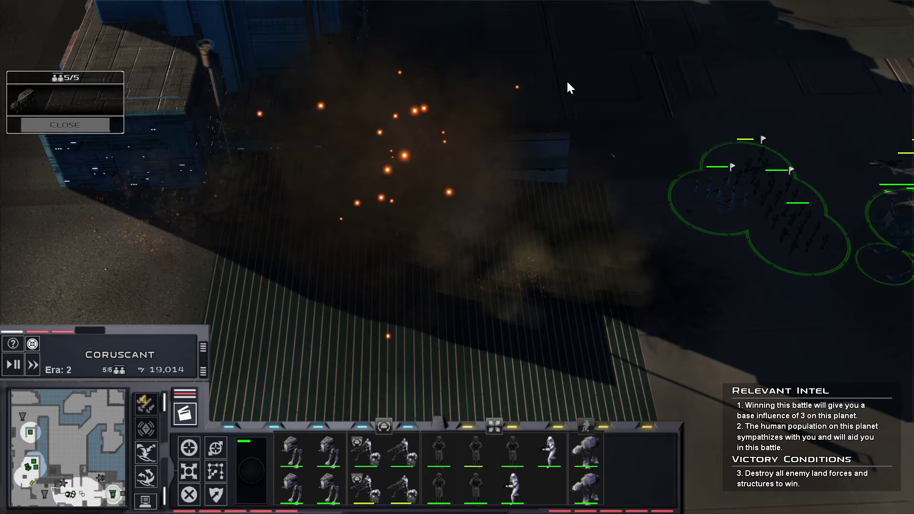
pyautogui.scroll(4, 609, 212)
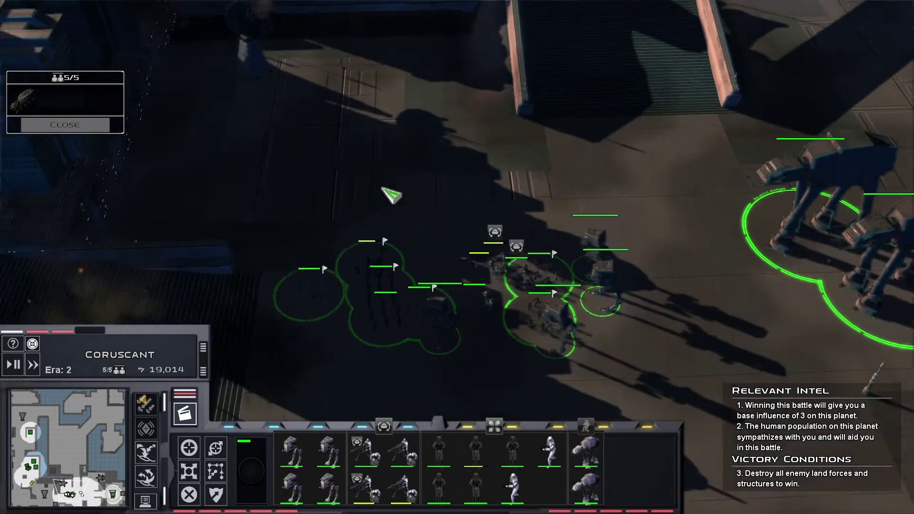
# - Send the army toward the ramp, select one infantry squad, and switch to fast speed
pyautogui.moveTo(497, 264); pyautogui.dragTo(654, 172)
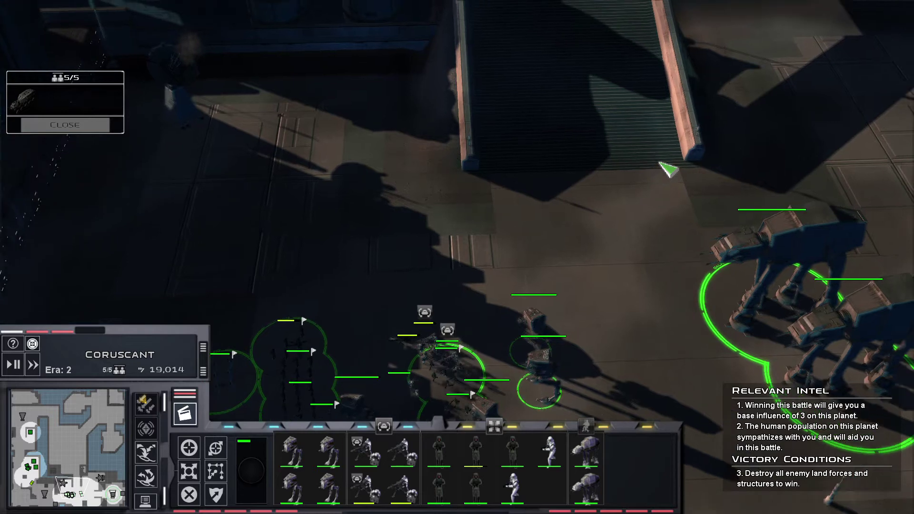
pyautogui.rightClick(651, 163)
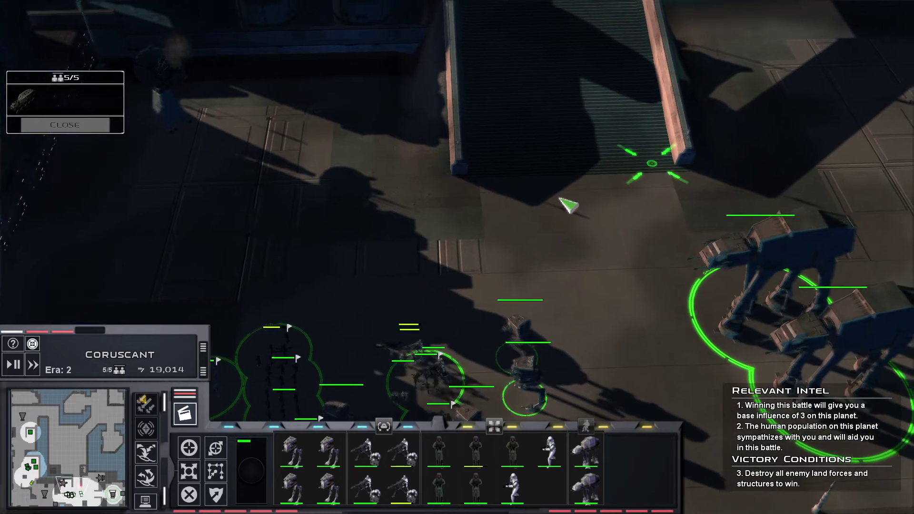
pyautogui.scroll(3, 512, 220)
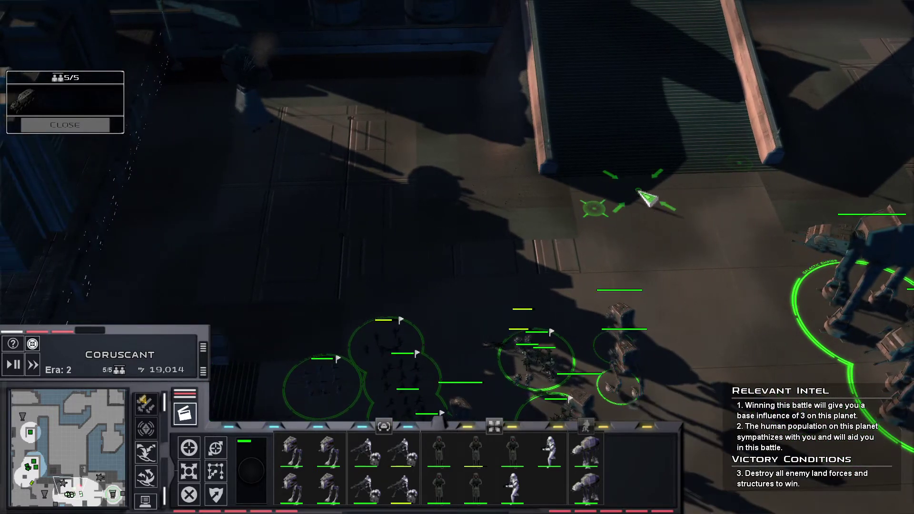
pyautogui.moveTo(370, 283)
pyautogui.mouseDown()
pyautogui.moveTo(450, 356)
pyautogui.moveTo(432, 344)
pyautogui.mouseUp()
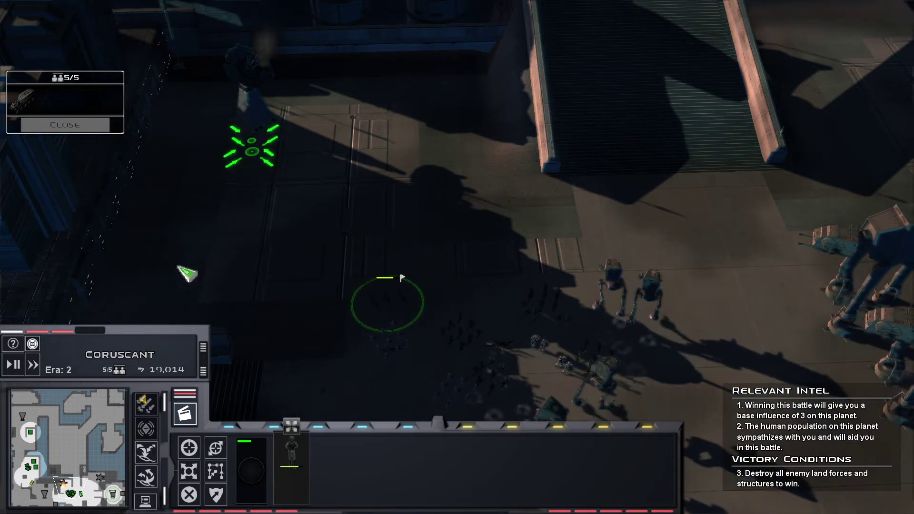
pyautogui.click(34, 367)
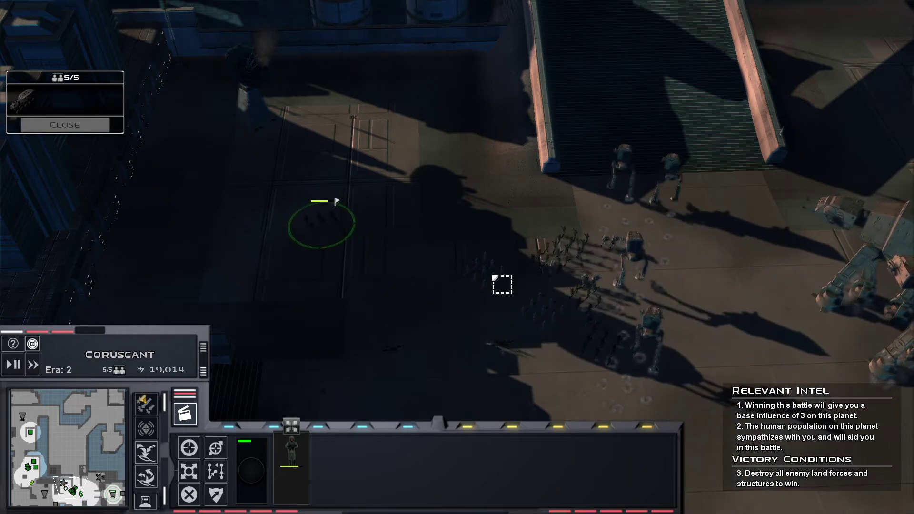
# - Select another infantry squad and pan across the city to follow the army
pyautogui.moveTo(502, 283); pyautogui.dragTo(438, 203)
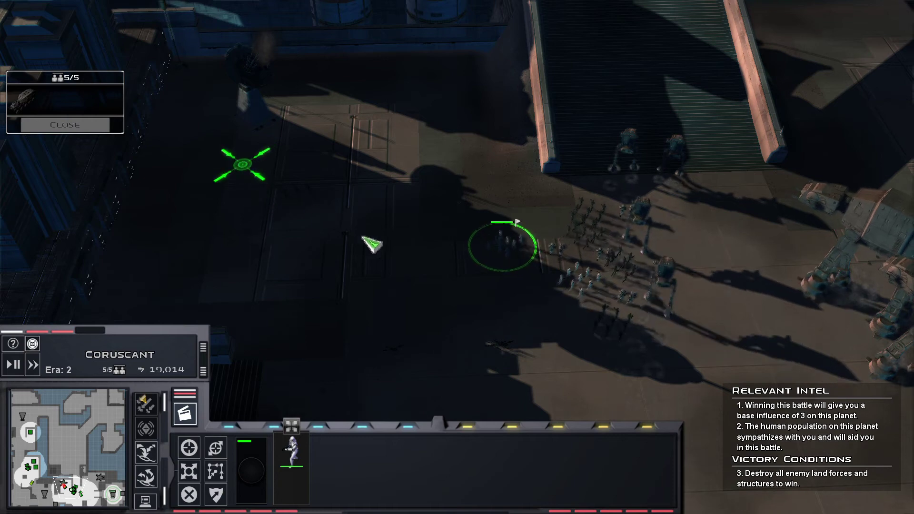
pyautogui.press('Right')
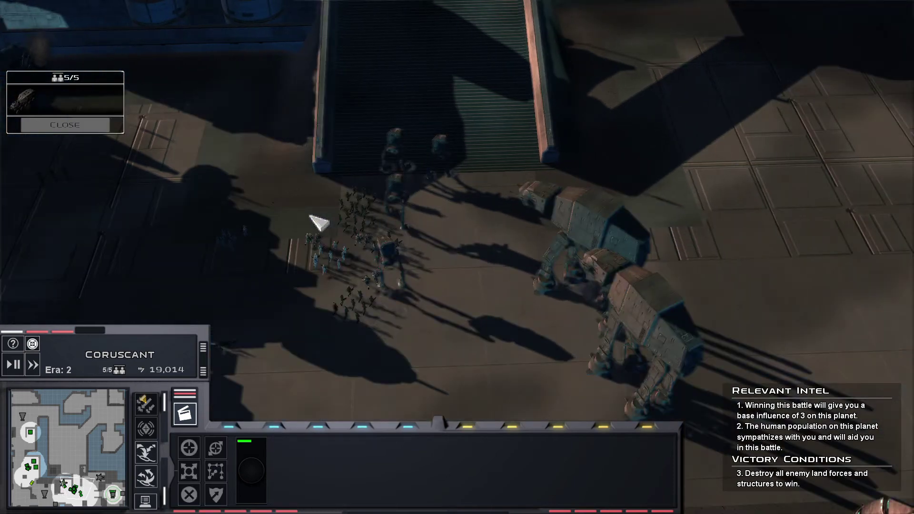
pyautogui.press('Left')
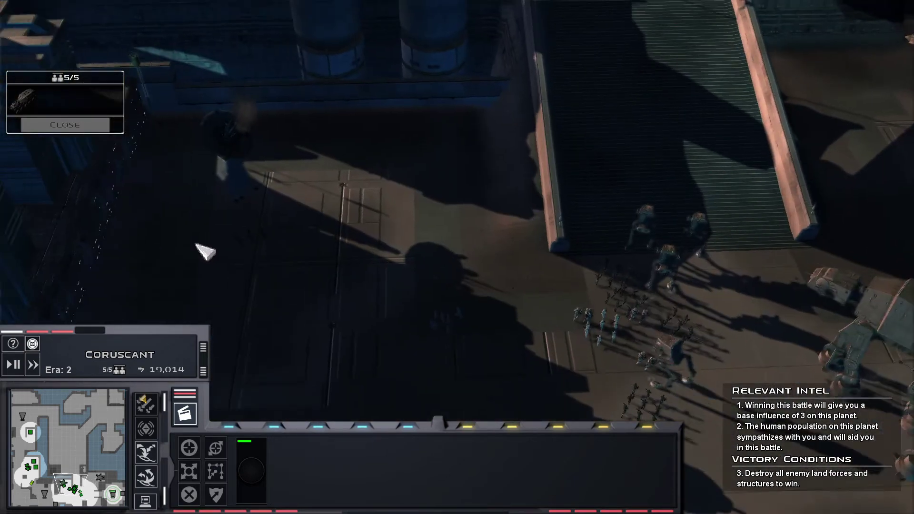
pyautogui.press('Left')
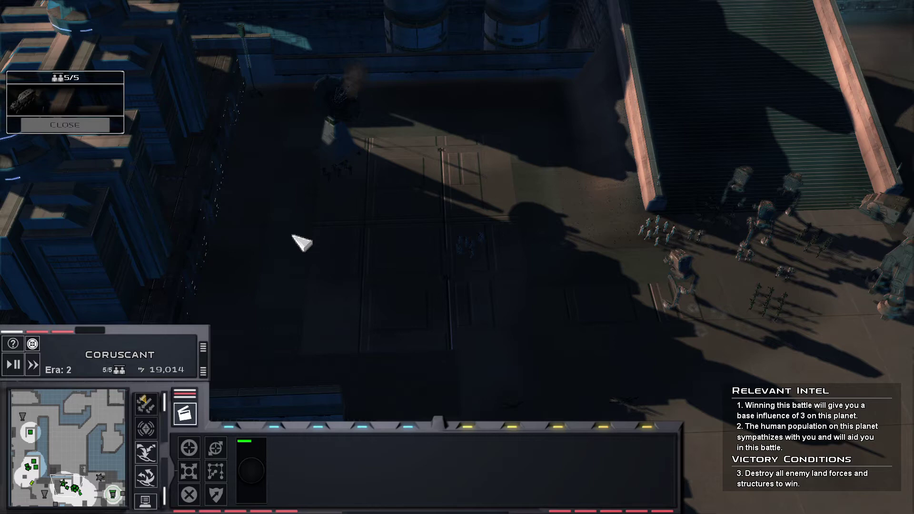
pyautogui.press('Right')
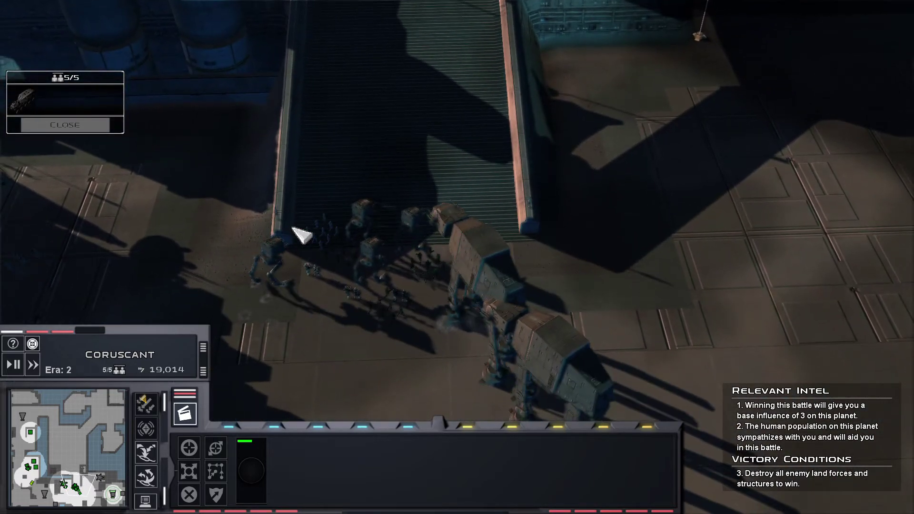
pyautogui.press('Down')
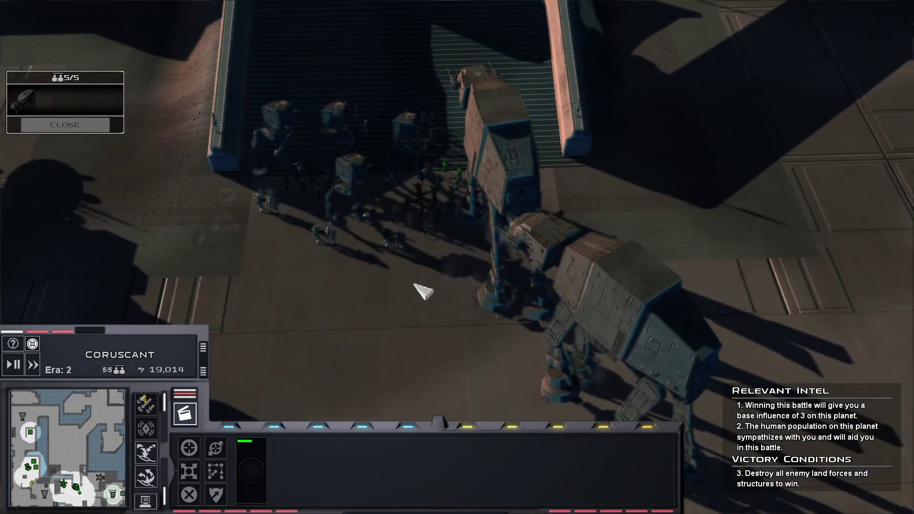
pyautogui.scroll(3, 358, 265)
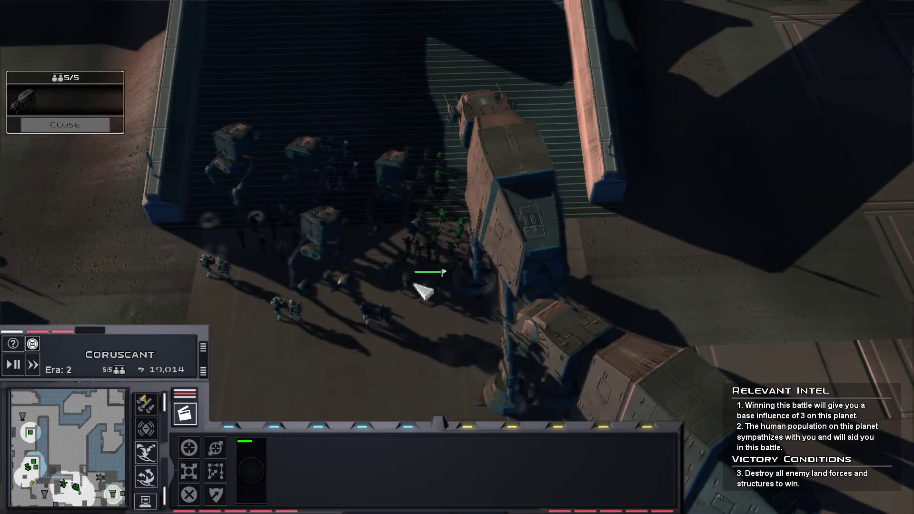
pyautogui.press('Up')
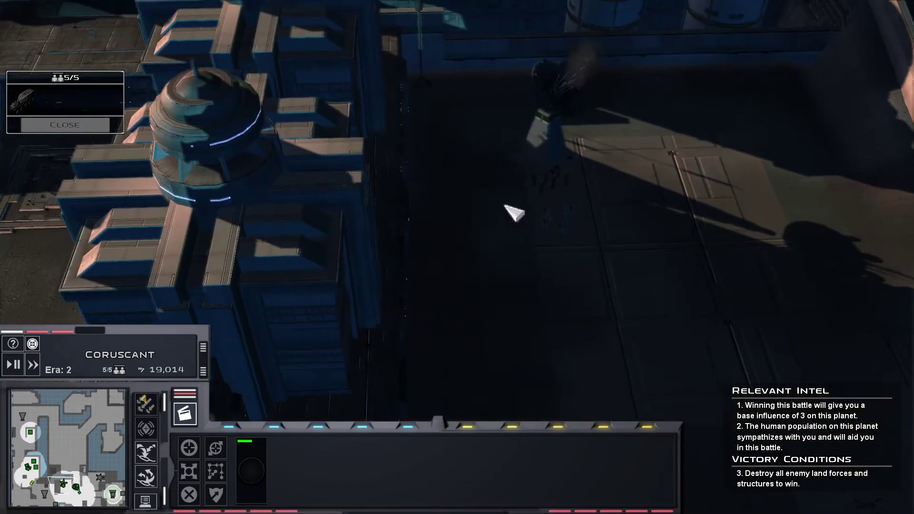
# - Box-select all the AT-ATs and trooper squads gathered near the ramp
pyautogui.press('Left')
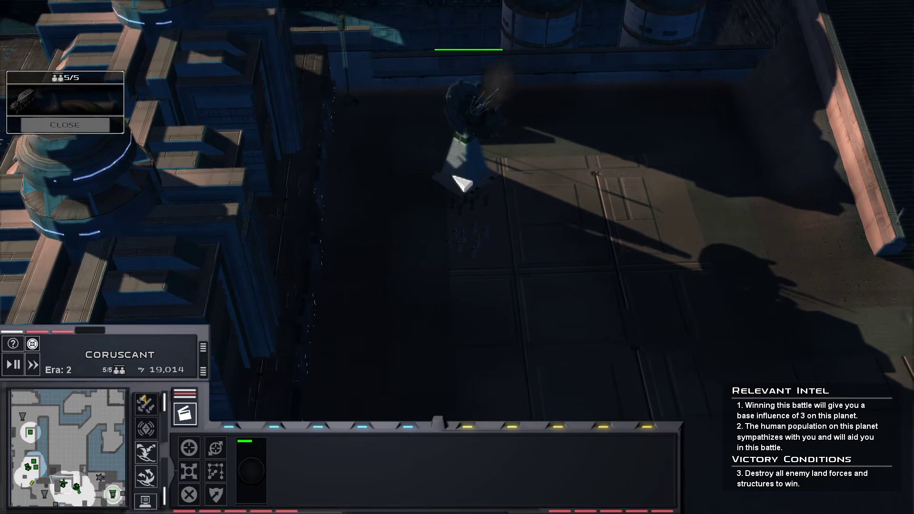
pyautogui.scroll(-3, 462, 185)
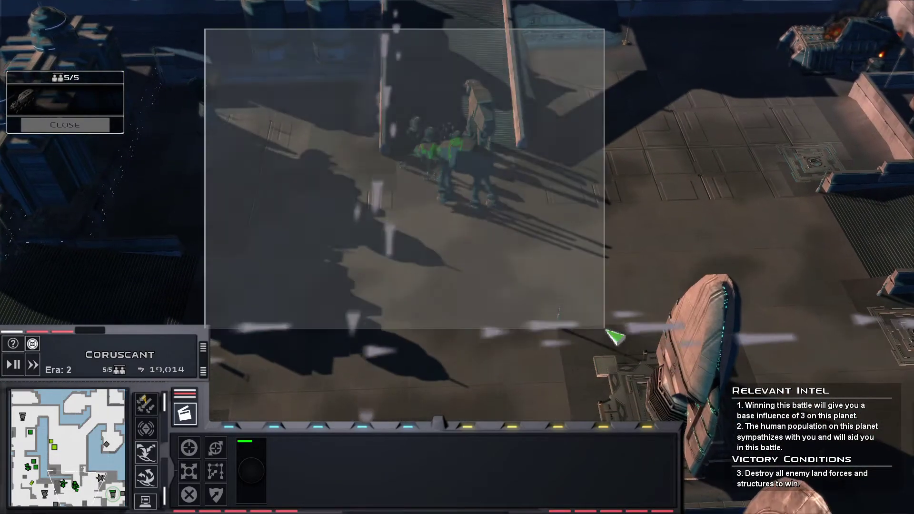
pyautogui.moveTo(206, 30); pyautogui.dragTo(604, 329)
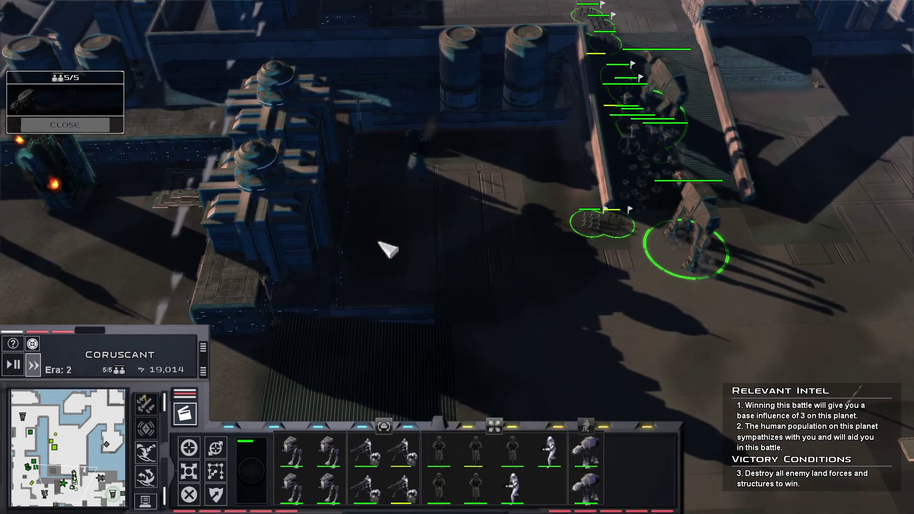
# - Clear the selection, then box-select every Imperial unit in the plaza
pyautogui.click(388, 250)
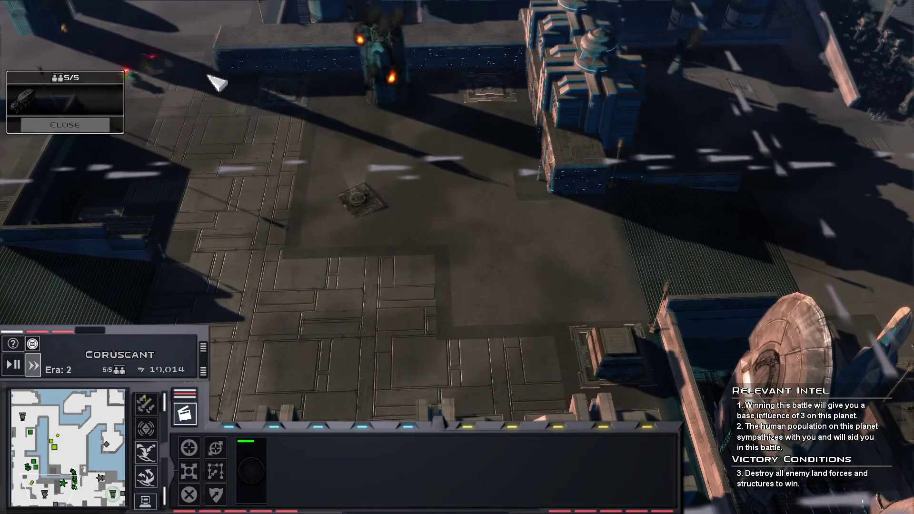
pyautogui.scroll(3, 217, 83)
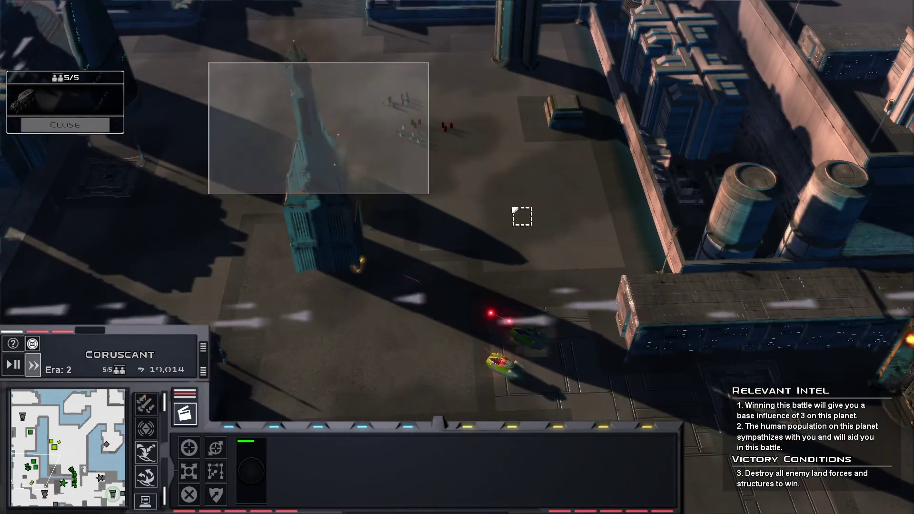
pyautogui.moveTo(429, 193); pyautogui.dragTo(429, 193)
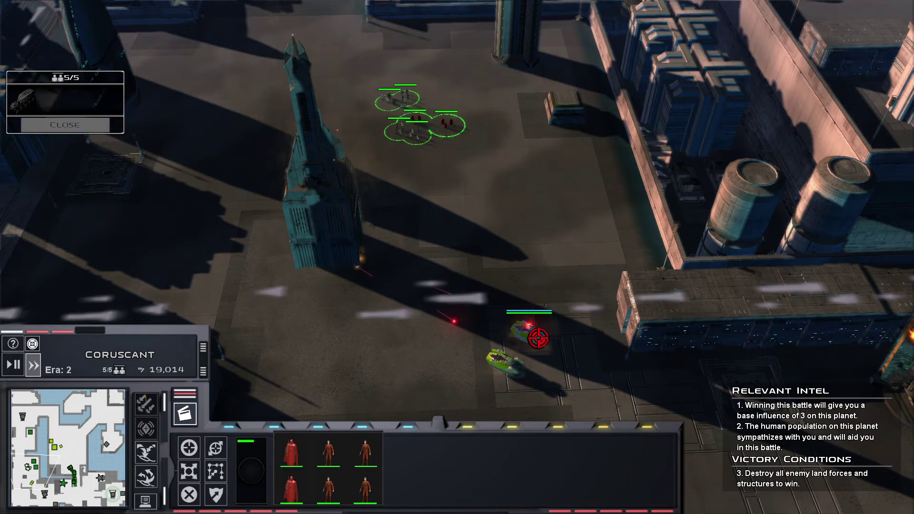
pyautogui.click(543, 269)
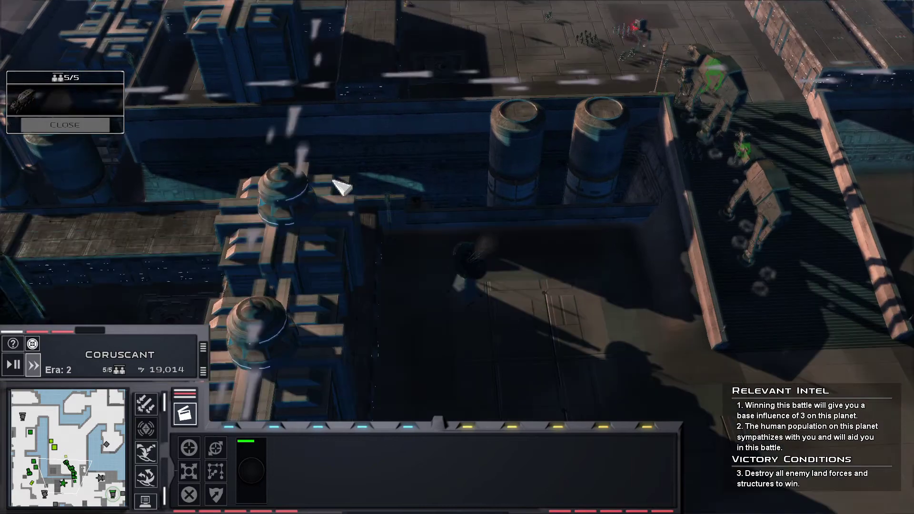
pyautogui.press('Up')
pyautogui.press('Up')
pyautogui.press('Up')
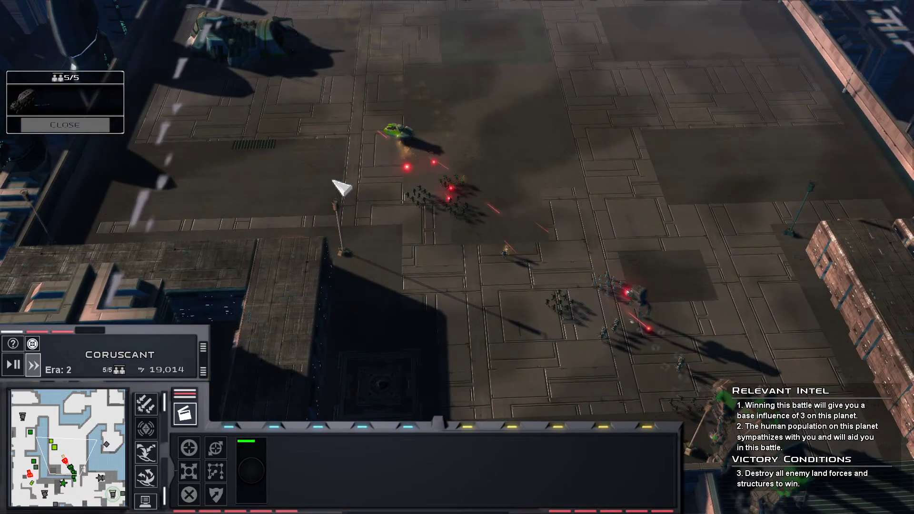
pyautogui.moveTo(269, 55); pyautogui.dragTo(707, 396)
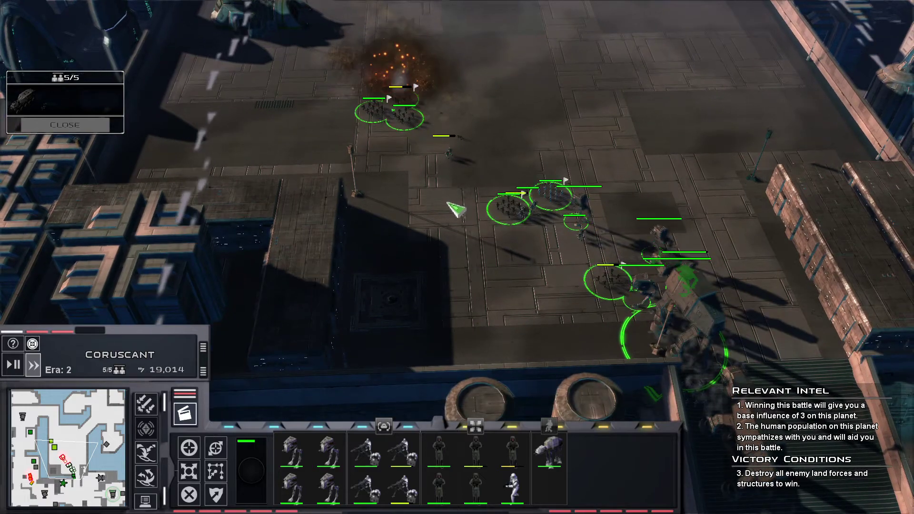
pyautogui.press('Right')
pyautogui.press('Right')
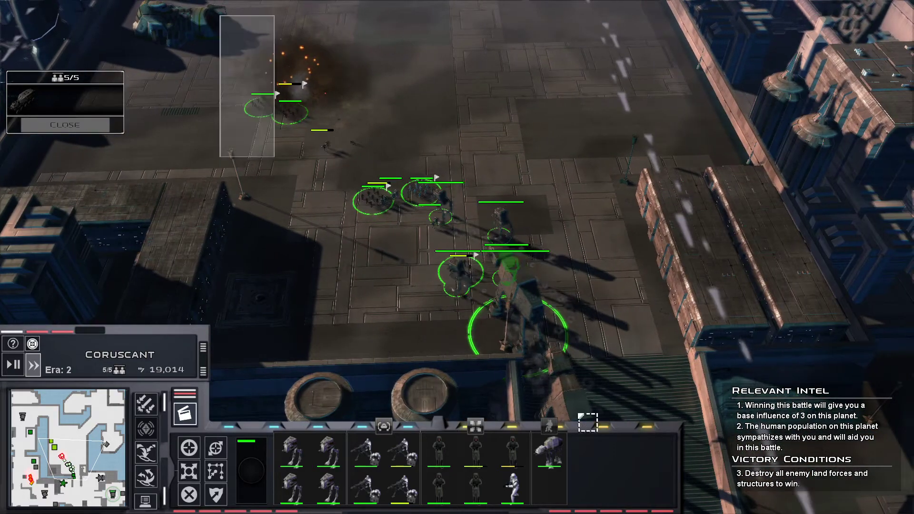
pyautogui.moveTo(247, 15); pyautogui.dragTo(707, 400)
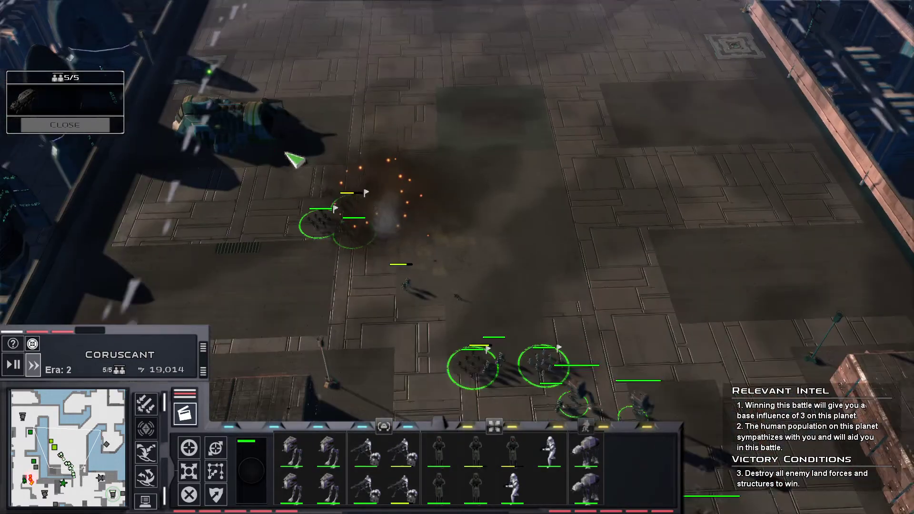
# - Attack the enemy vehicle and Light Factory, rotating the camera to follow the assault
pyautogui.rightClick(255, 144)
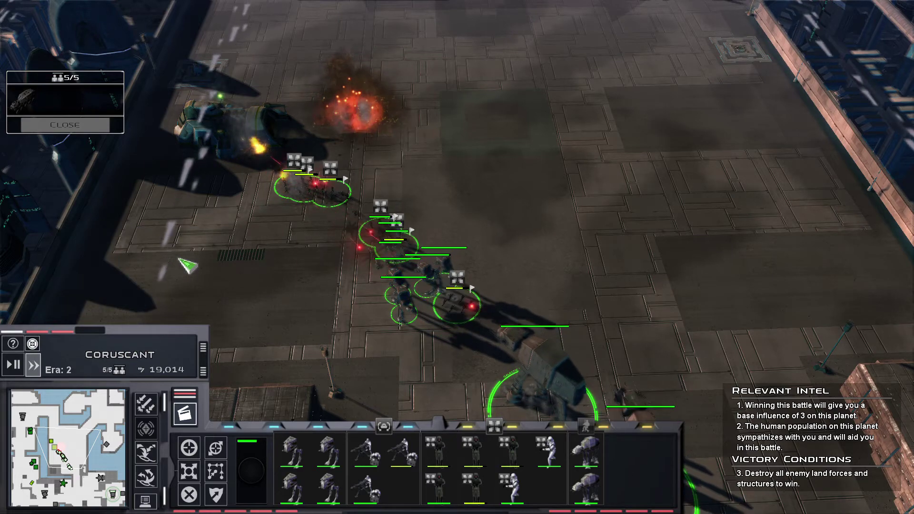
pyautogui.middleClick(211, 202)
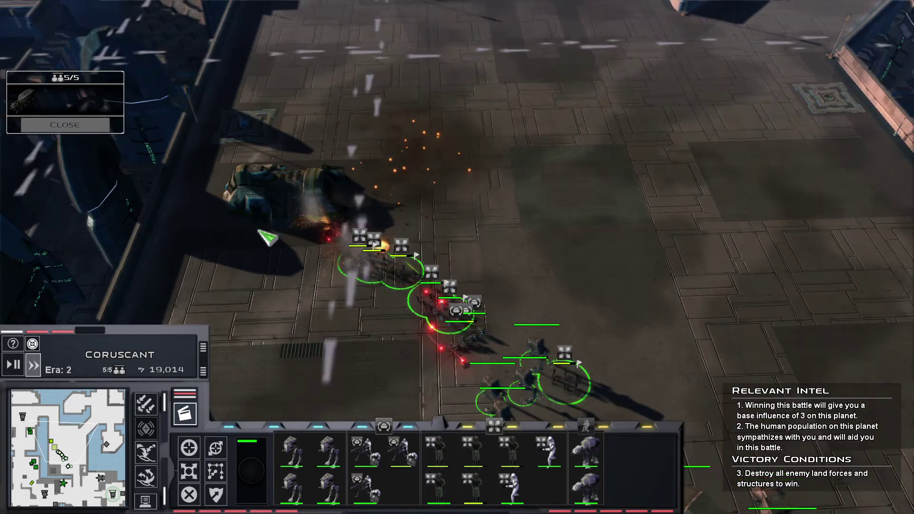
pyautogui.moveTo(268, 238); pyautogui.dragTo(400, 252)
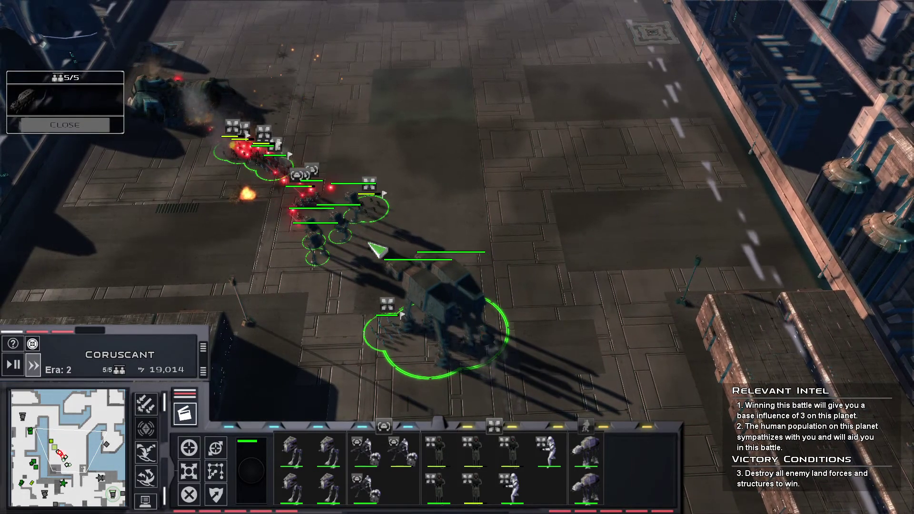
pyautogui.moveTo(349, 246); pyautogui.dragTo(282, 209)
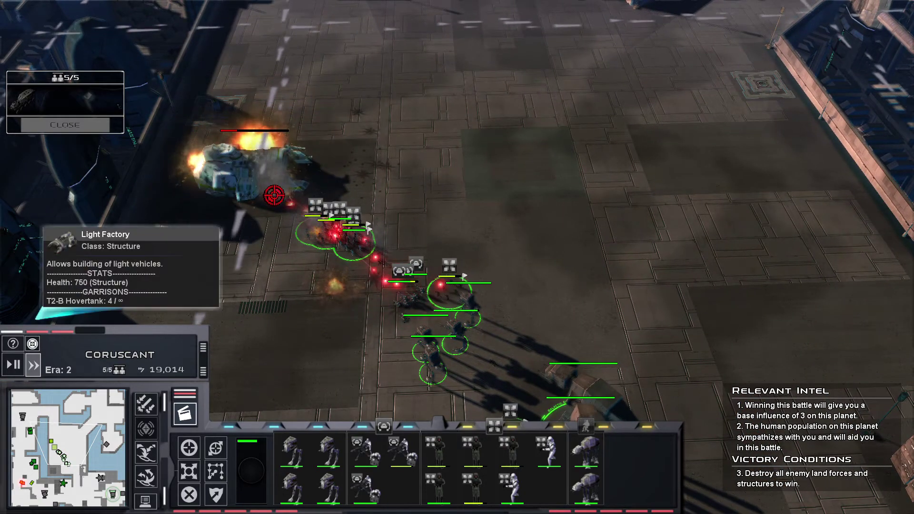
pyautogui.moveTo(343, 272); pyautogui.dragTo(273, 193)
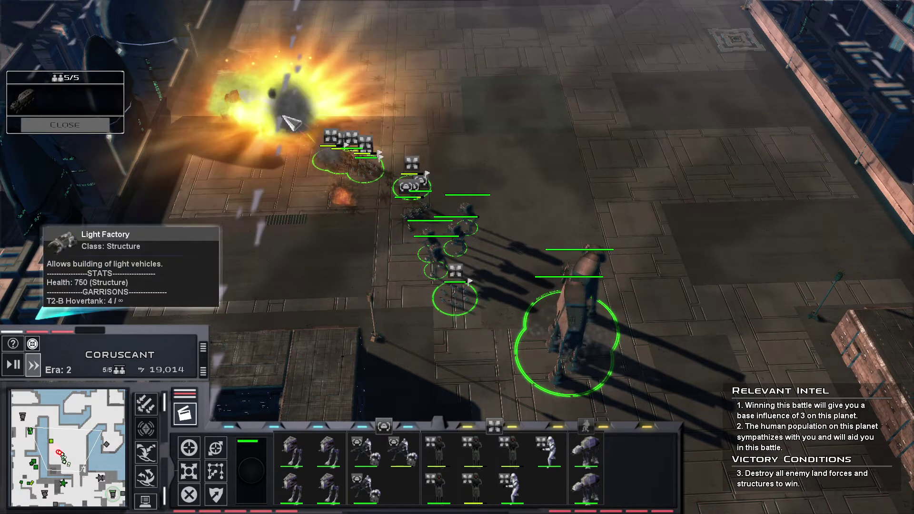
pyautogui.moveTo(289, 122); pyautogui.dragTo(349, 151)
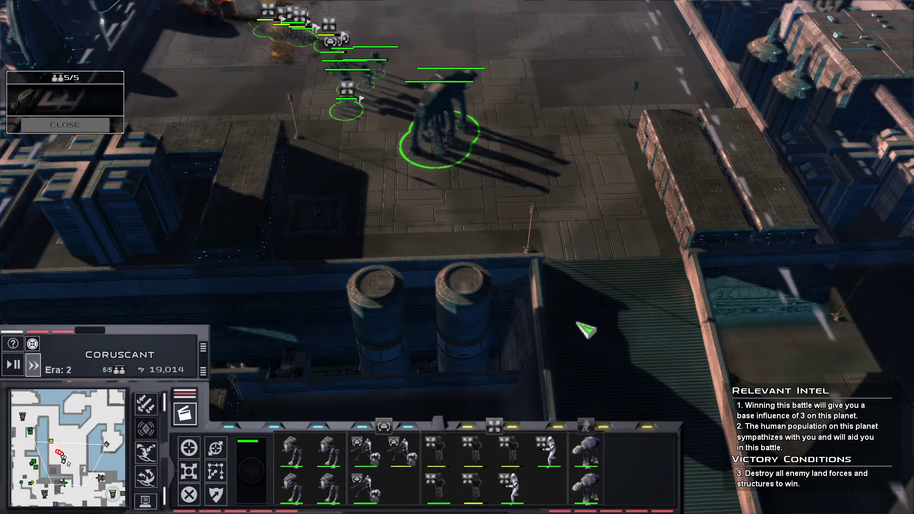
# - Sweep the camera north across the city to the burning vehicle
pyautogui.click(578, 318)
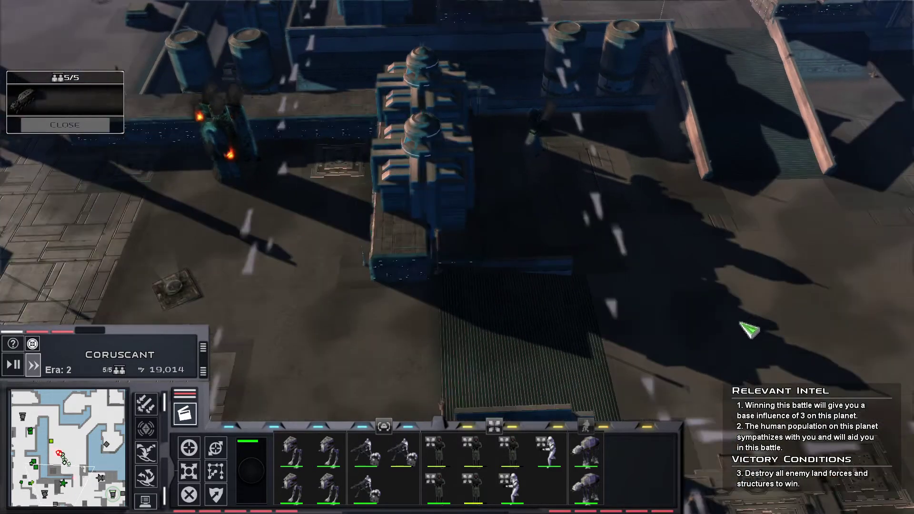
pyautogui.scroll(2, 745, 285)
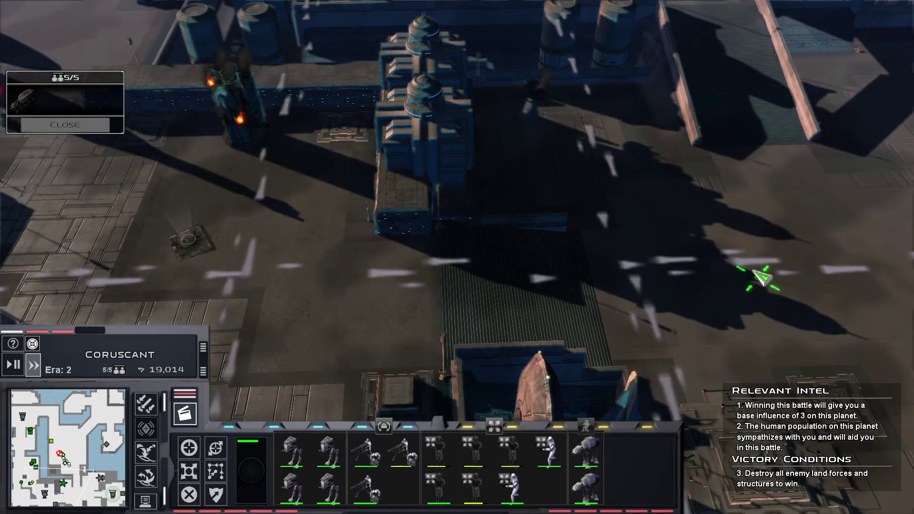
pyautogui.press('Up')
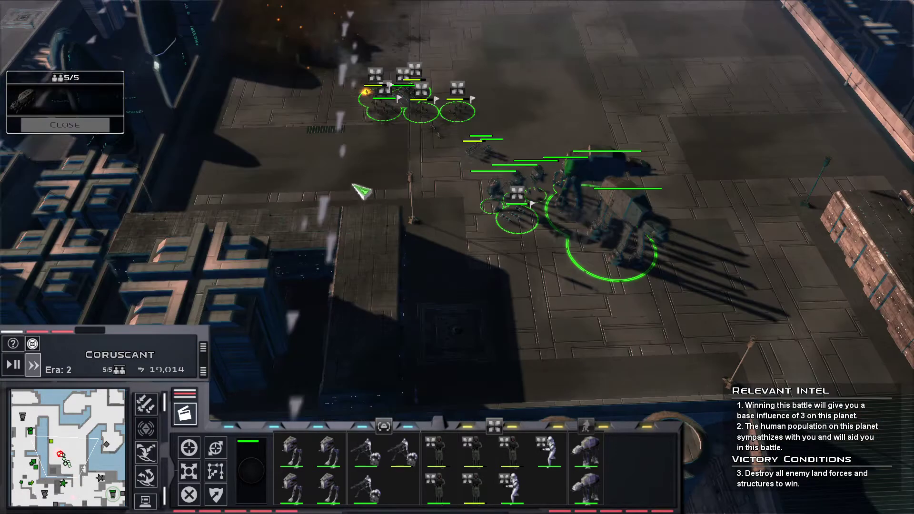
pyautogui.press('Up')
pyautogui.press('Left')
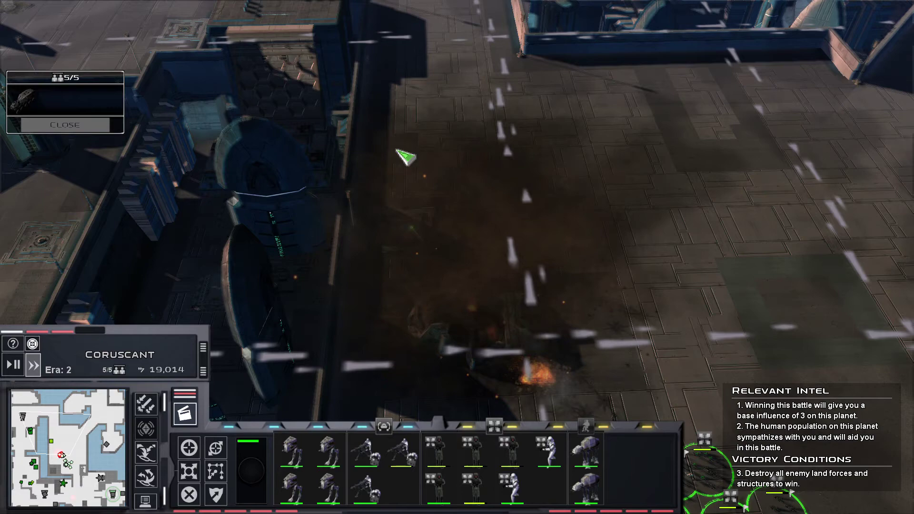
pyautogui.press('Up')
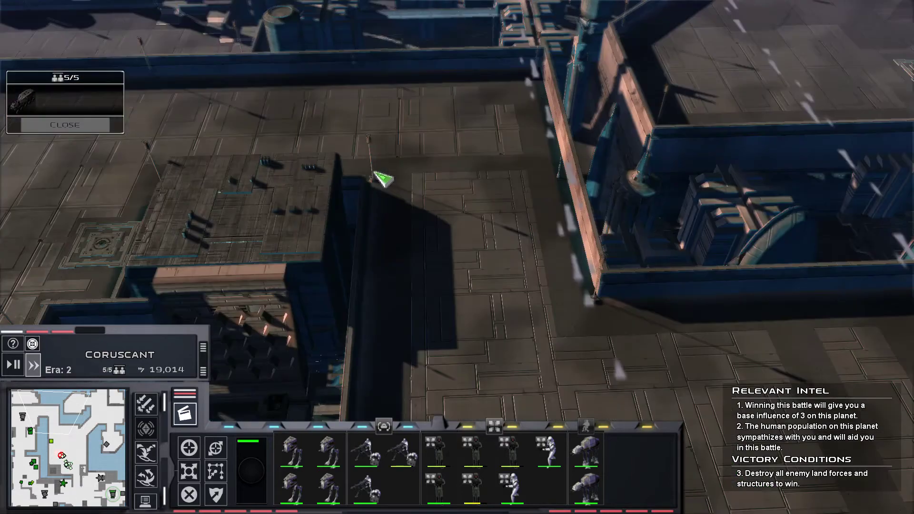
pyautogui.press('Up')
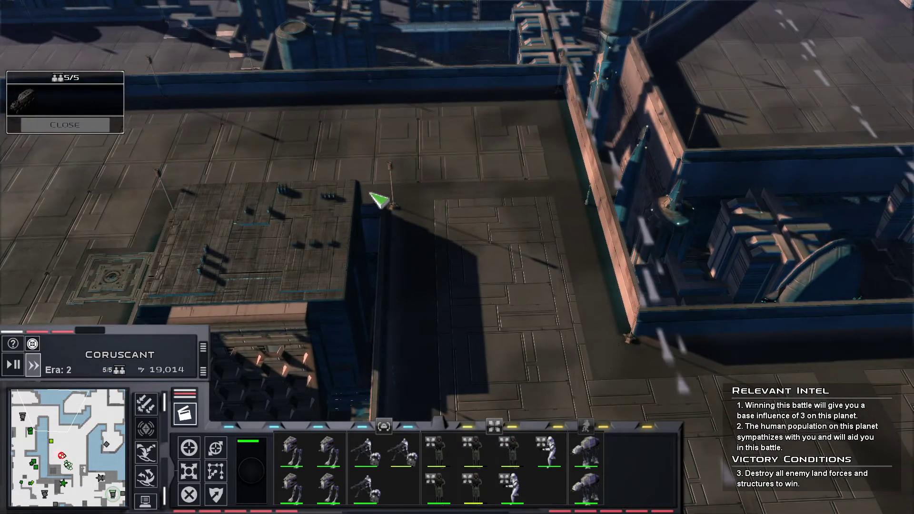
pyautogui.press('Up')
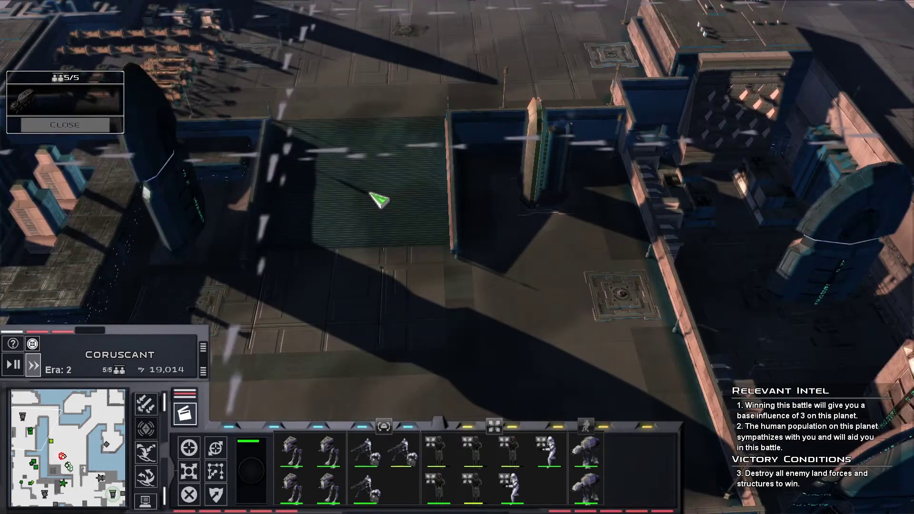
pyautogui.press('Up')
pyautogui.press('Up')
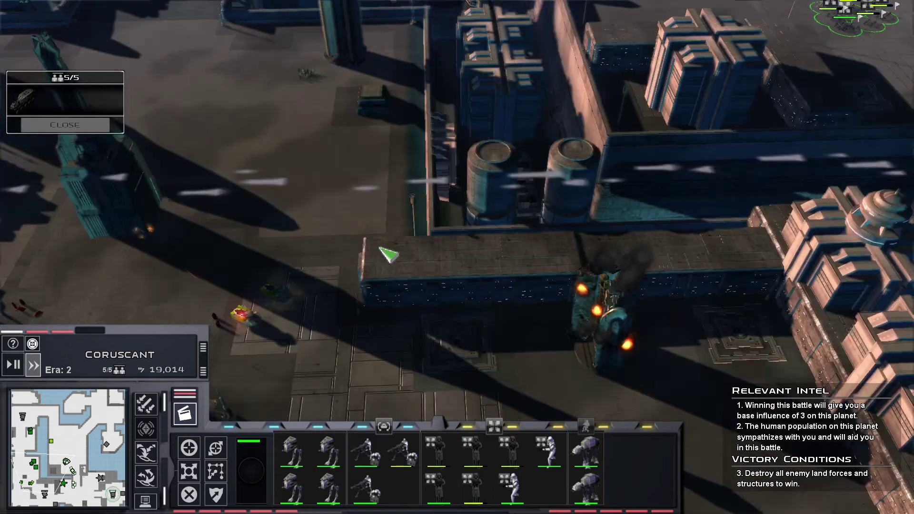
pyautogui.press('Right')
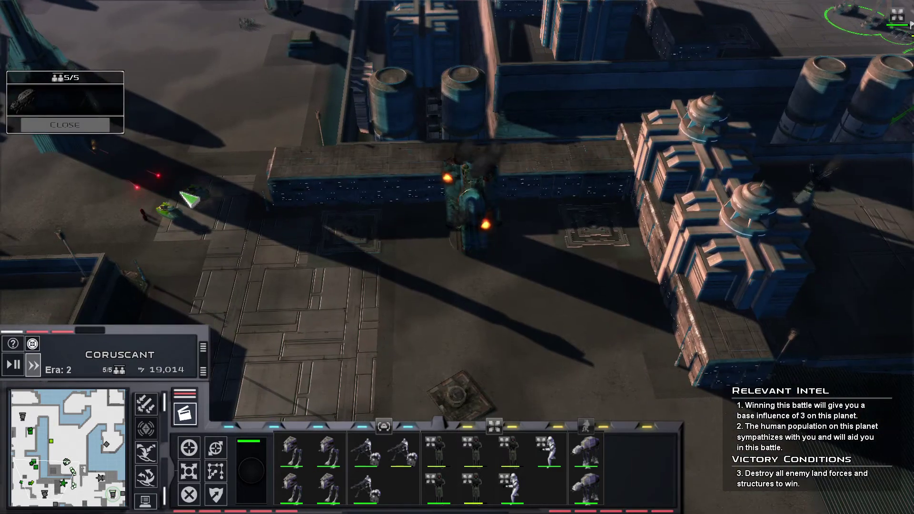
# - Jump to the friendly units with hotkey 1 and pan left to centre the turret
pyautogui.press('1')
pyautogui.press('1')
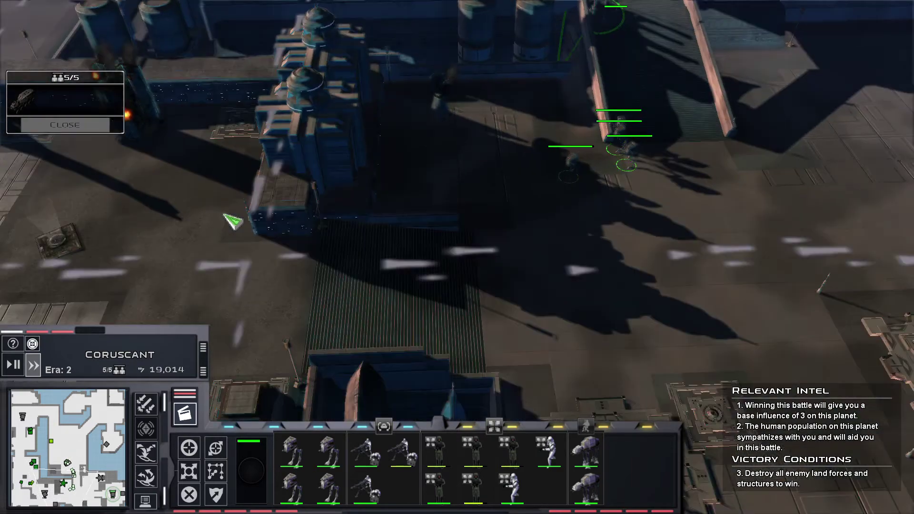
pyautogui.press('Left')
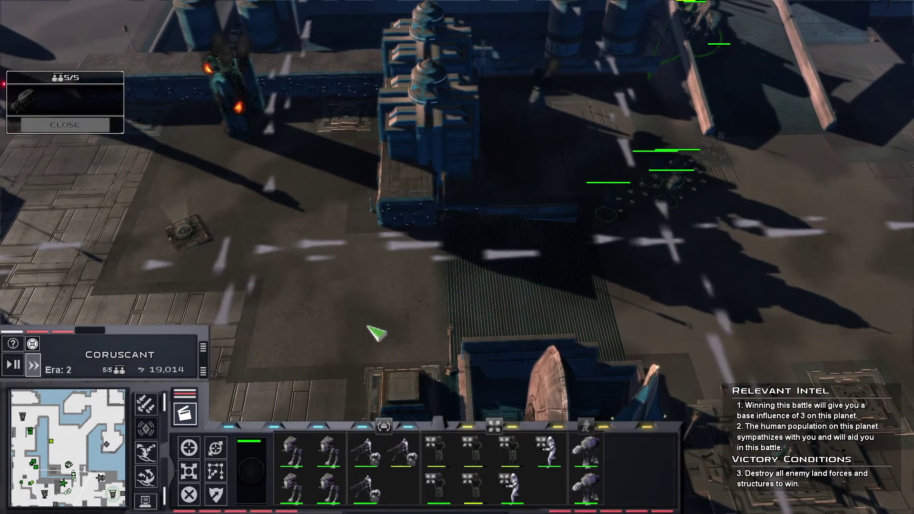
pyautogui.press('Left')
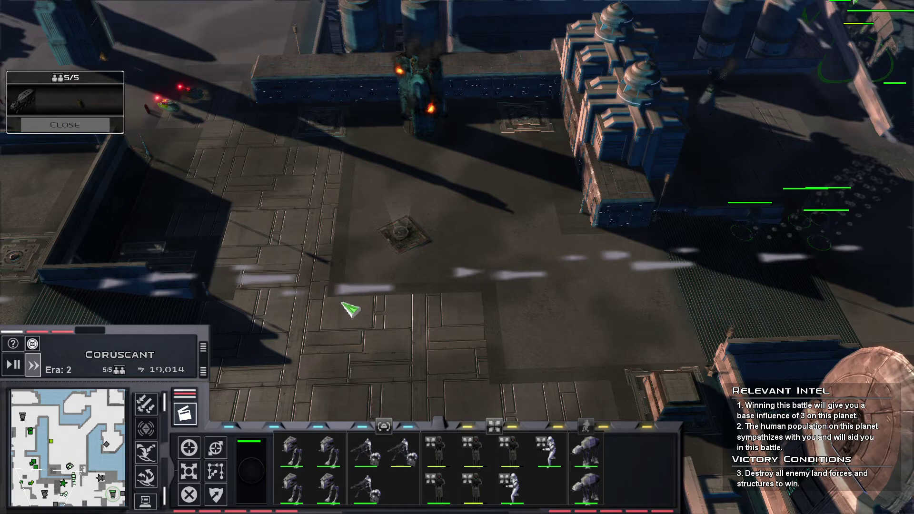
pyautogui.press('Left')
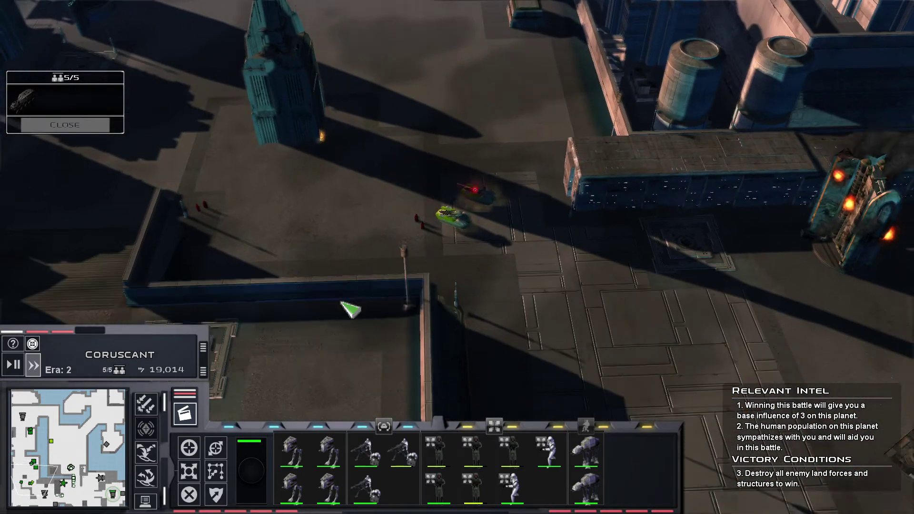
pyautogui.scroll(3, 350, 310)
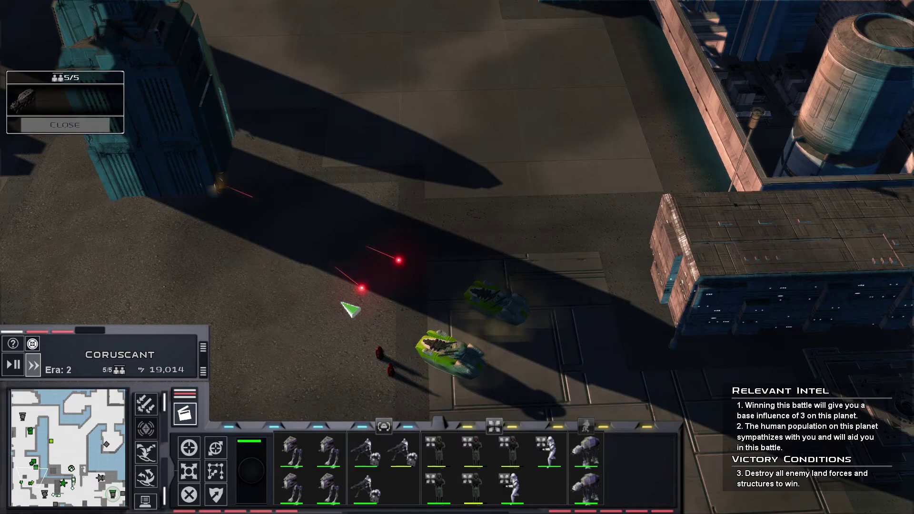
pyautogui.scroll(-3, 350, 310)
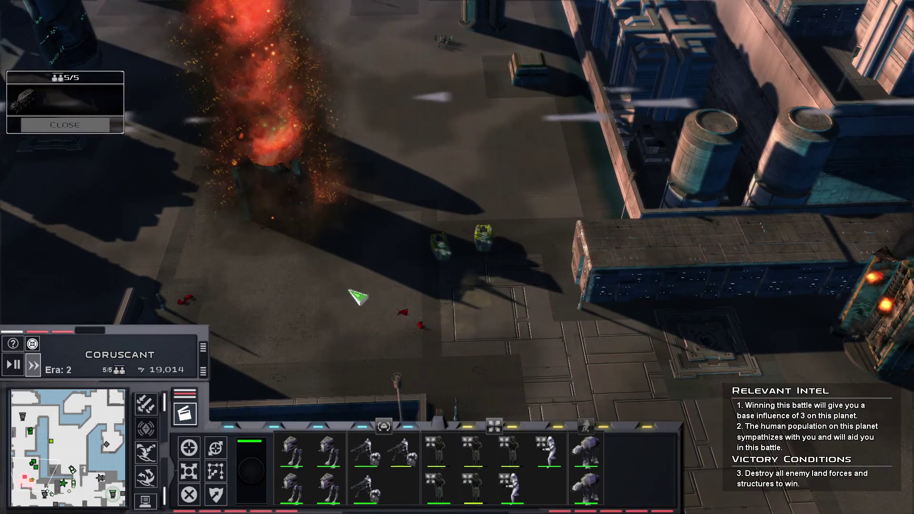
pyautogui.scroll(-3, 515, 223)
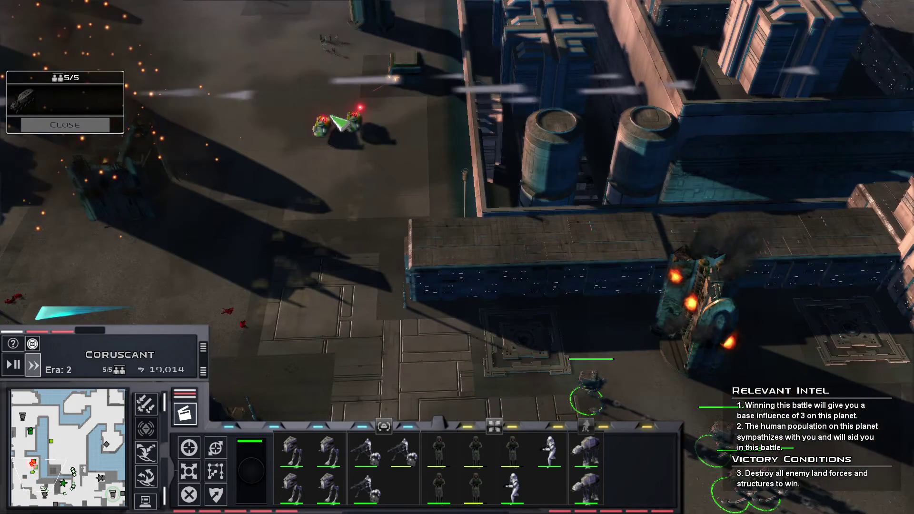
pyautogui.scroll(3, 328, 102)
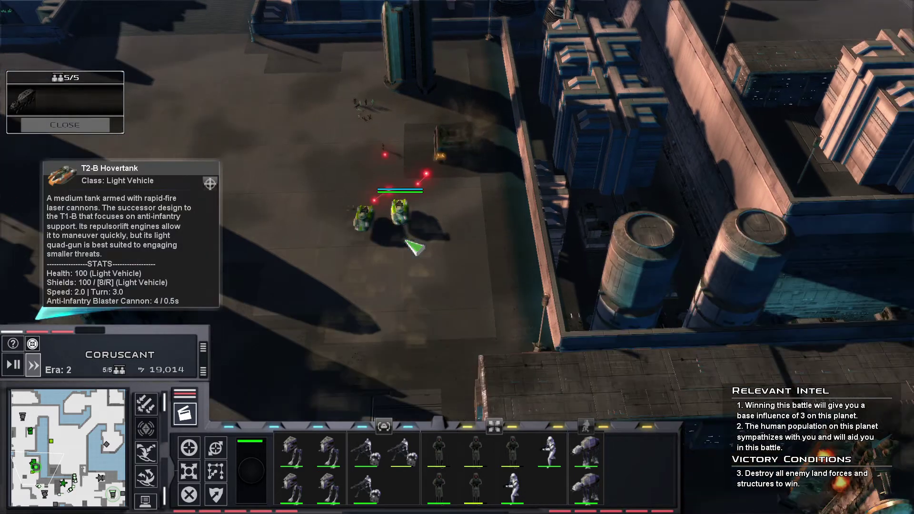
pyautogui.scroll(4, 417, 250)
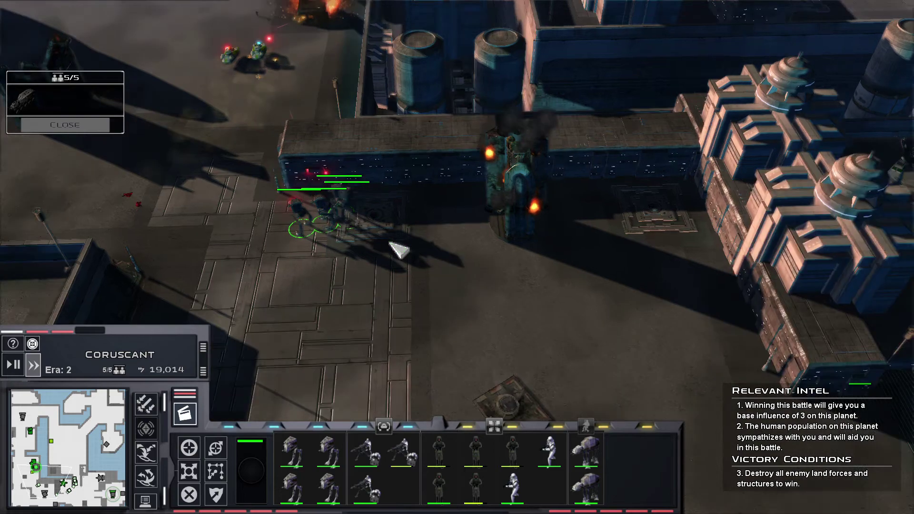
# - Scout the area above the units toward the remaining enemy forces
pyautogui.press('Up')
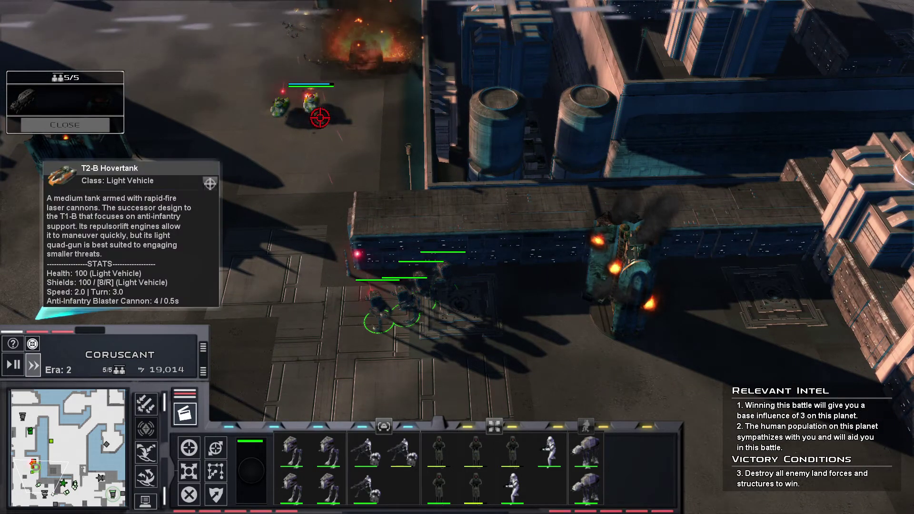
pyautogui.press('Up')
pyautogui.press('Down')
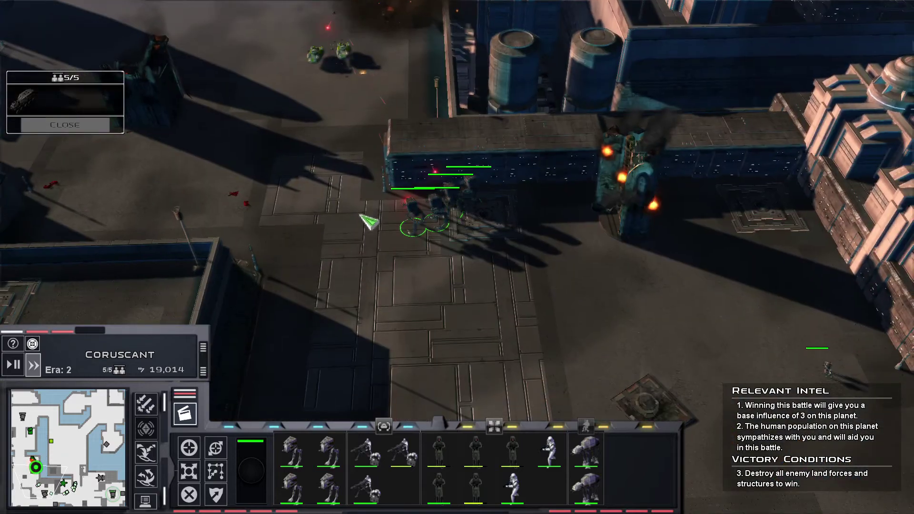
pyautogui.press('Up')
pyautogui.press('Right')
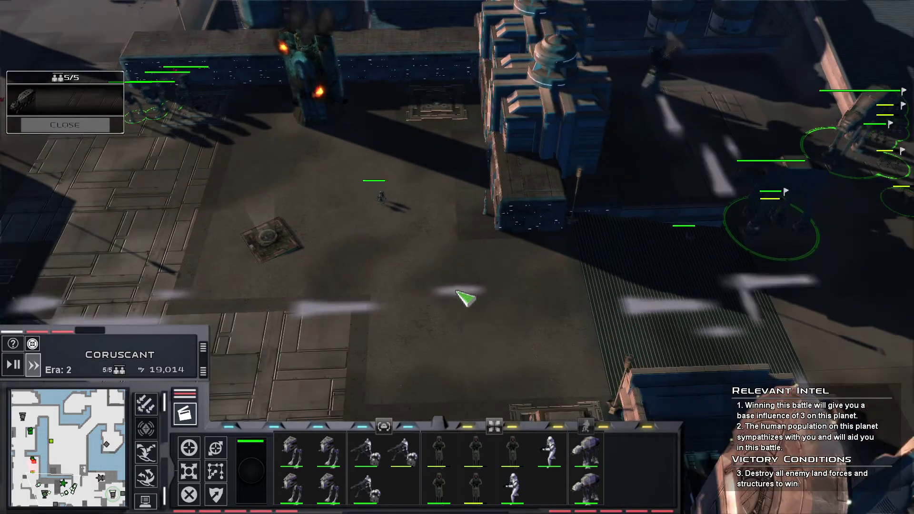
pyautogui.press('Down')
pyautogui.press('Up')
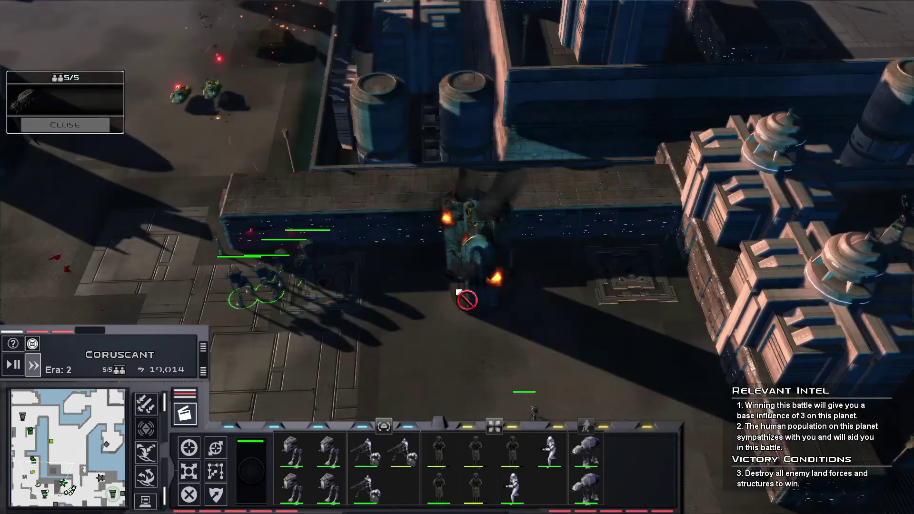
pyautogui.press('Up')
pyautogui.press('Left')
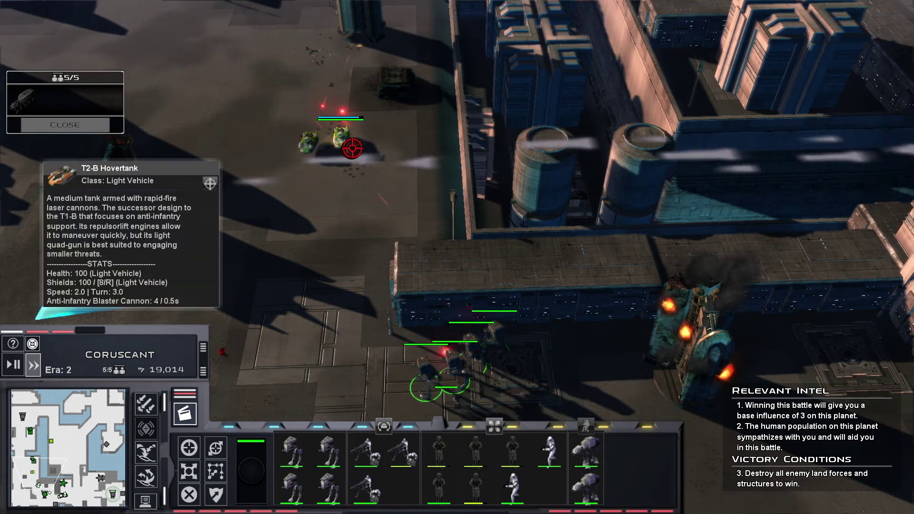
# - Centre on the last two hovertanks, then pan to the infantry near the landing zone
pyautogui.doubleClick(352, 148)
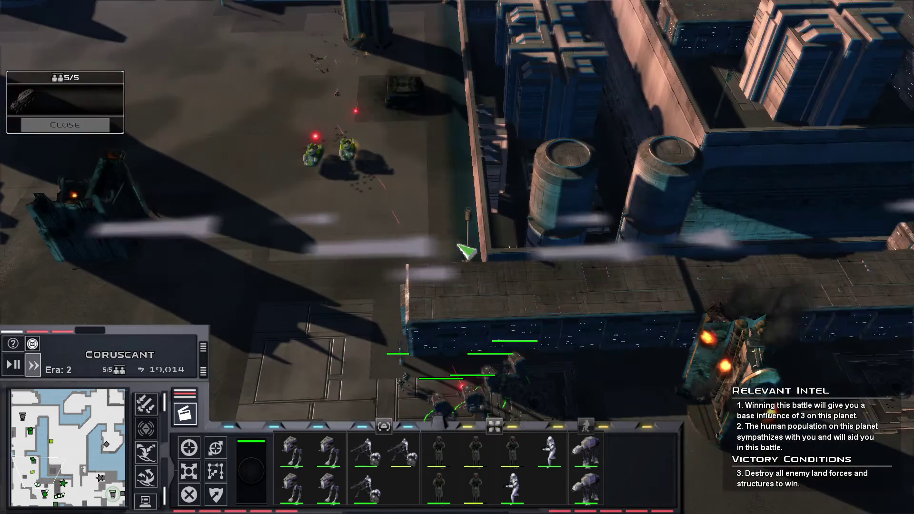
pyautogui.scroll(-5, 467, 253)
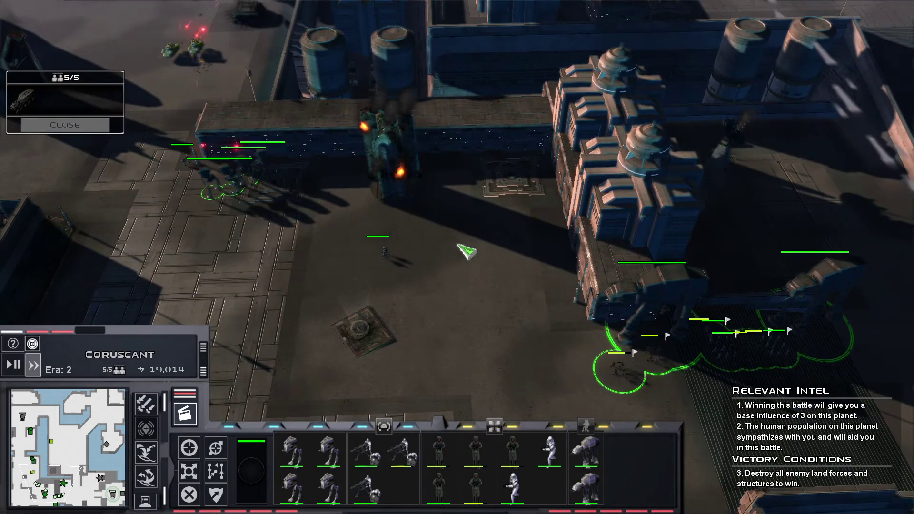
pyautogui.scroll(5, 465, 250)
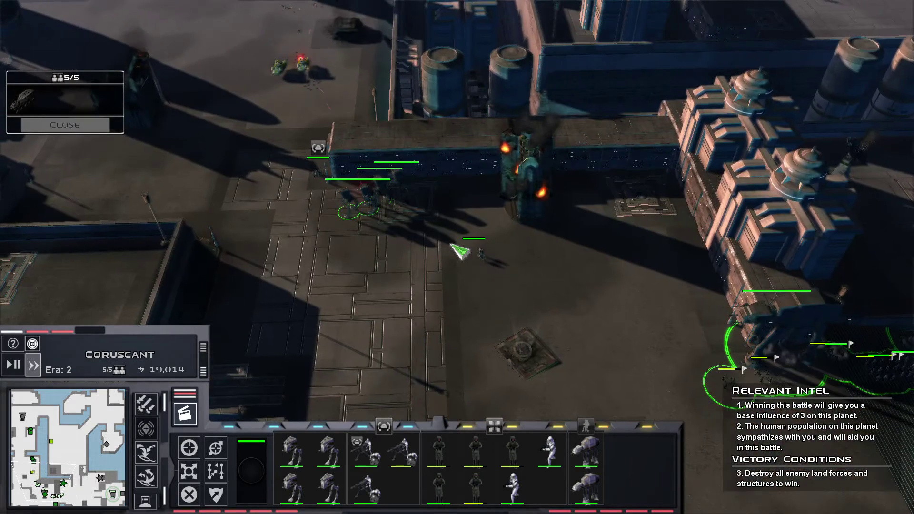
pyautogui.press('Up')
pyautogui.press('Up')
pyautogui.press('Up')
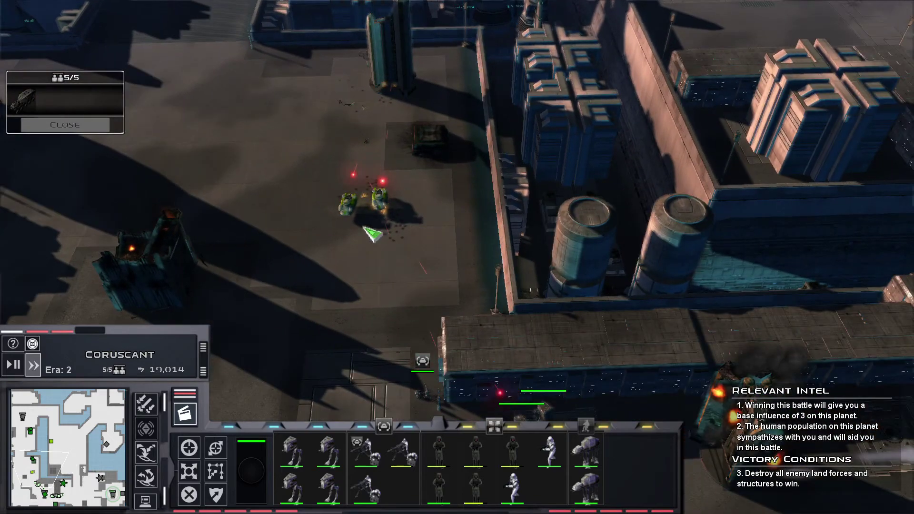
pyautogui.scroll(3, 375, 234)
pyautogui.scroll(3, 429, 242)
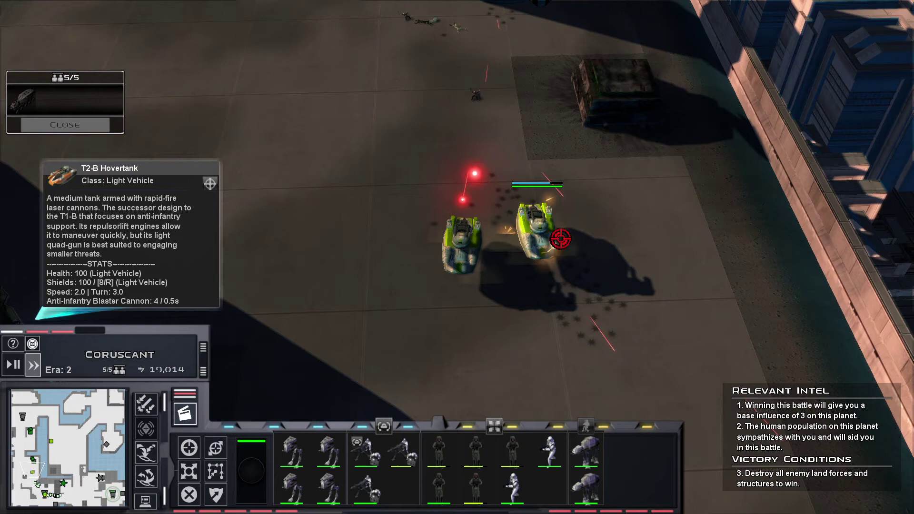
pyautogui.press('Down')
pyautogui.press('Down')
pyautogui.press('Down')
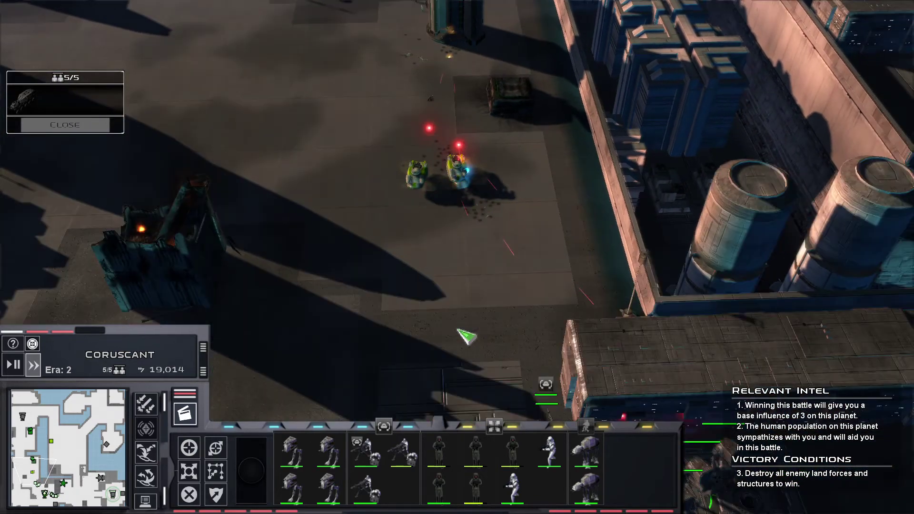
pyautogui.press('Down')
pyautogui.press('Down')
pyautogui.press('Down')
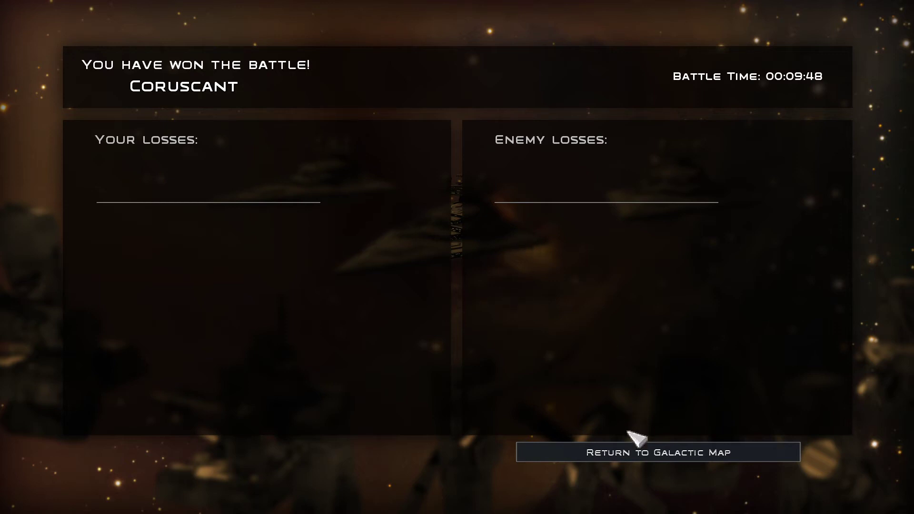
# - Choose 'Return to Galactic Map' on the battle results screen
pyautogui.click(638, 451)
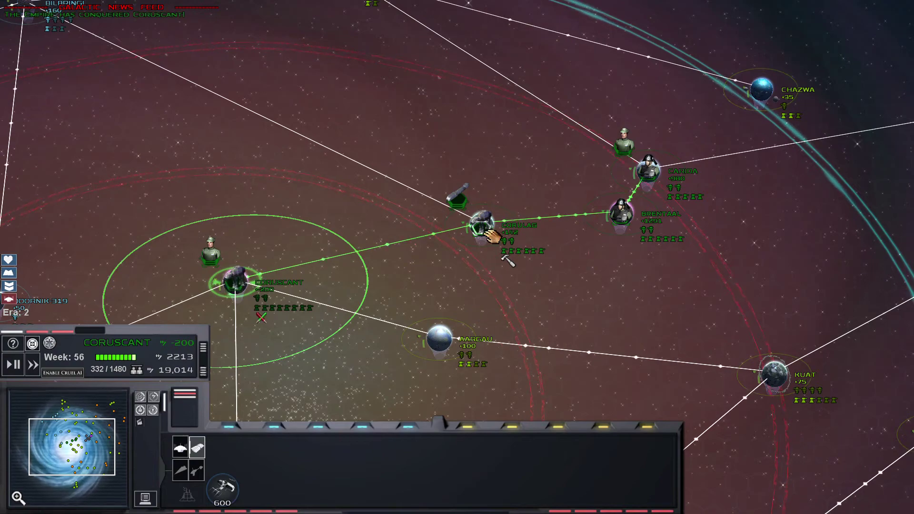
# - Queue Arakyd Industries and a Moff Palace from Coruscant's ground structures list
pyautogui.doubleClick(235, 283)
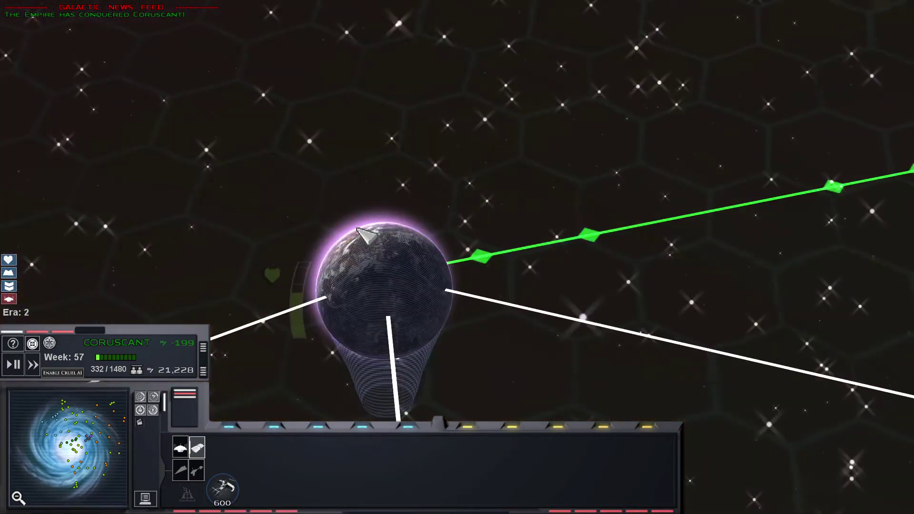
pyautogui.scroll(-3, 396, 327)
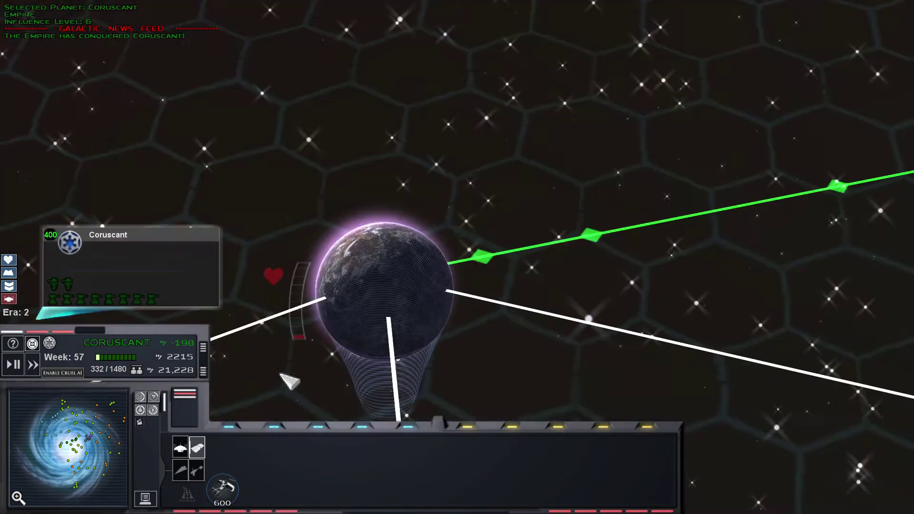
pyautogui.click(182, 471)
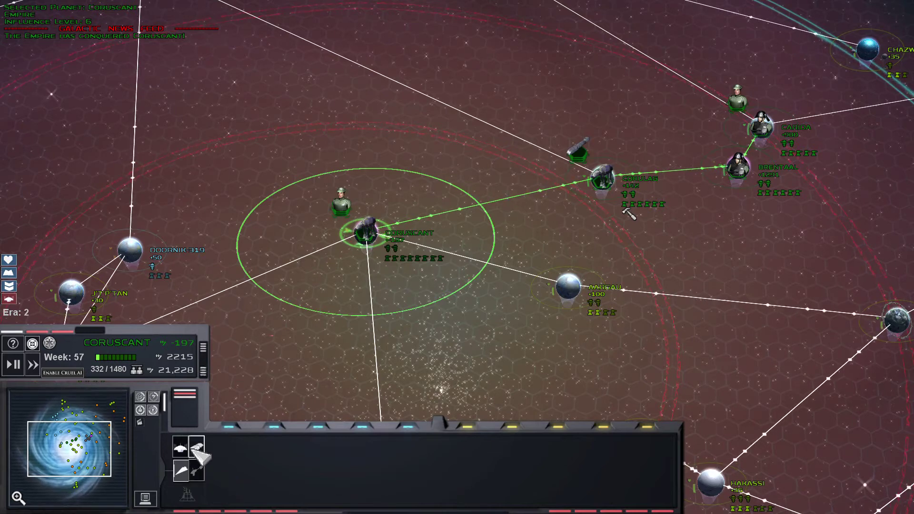
pyautogui.click(197, 470)
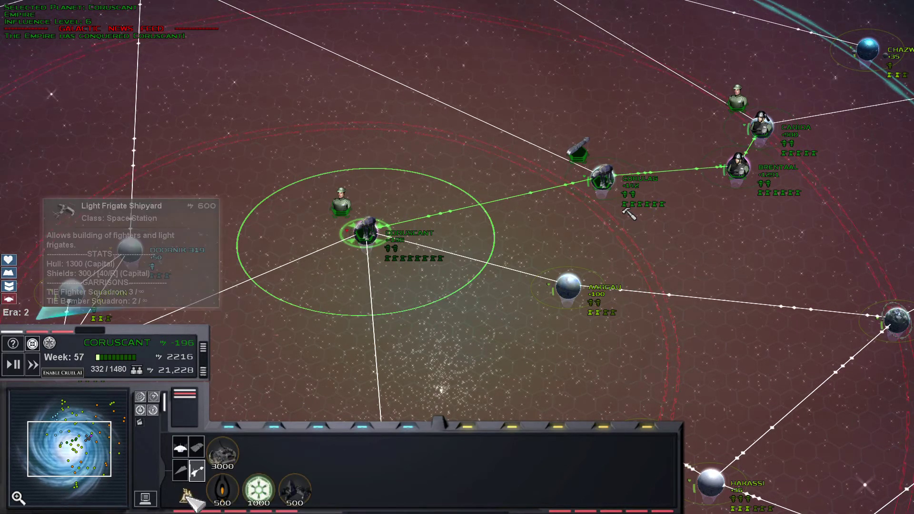
pyautogui.moveTo(223, 489)
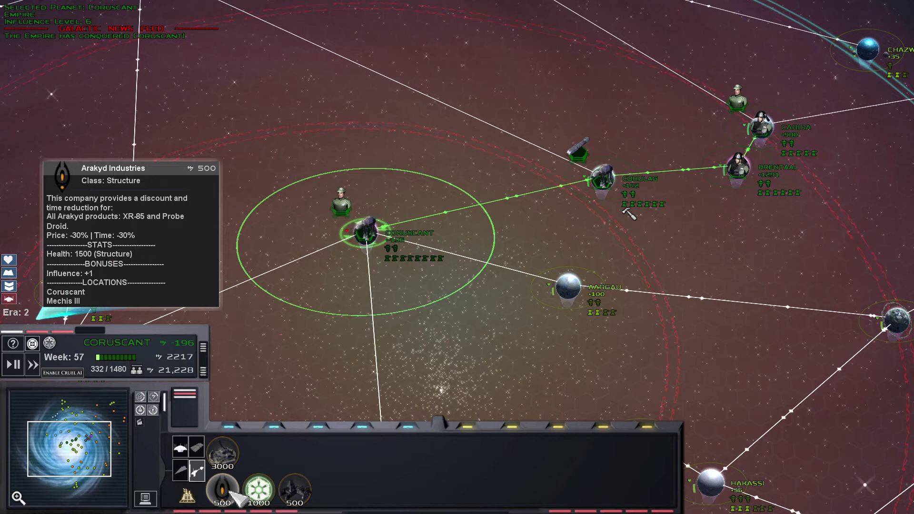
pyautogui.click(224, 491)
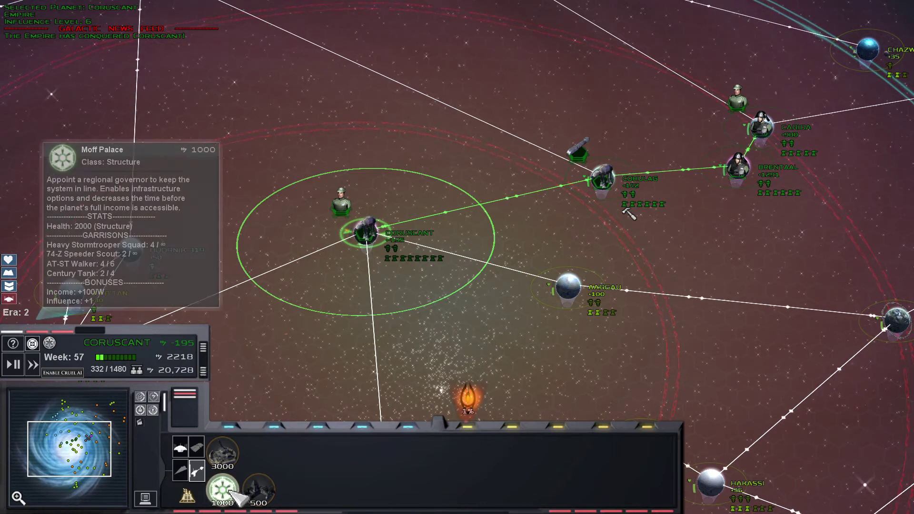
pyautogui.click(223, 490)
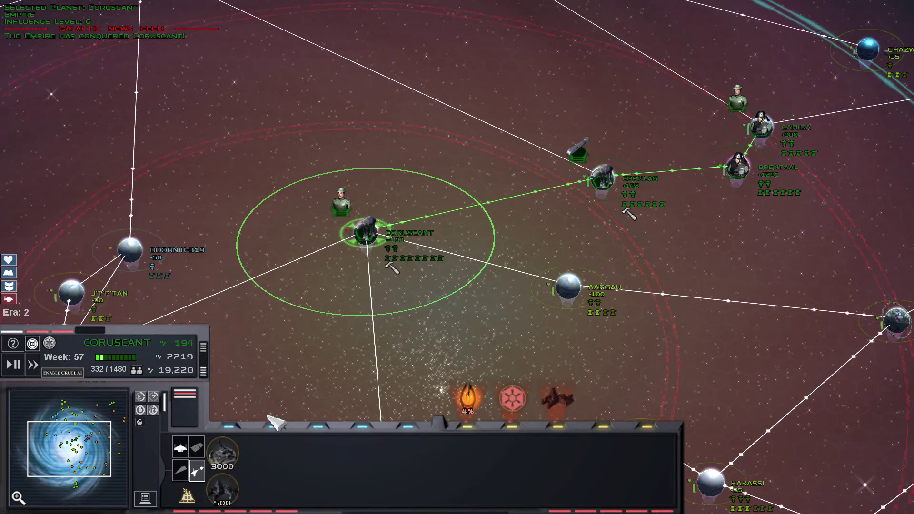
# - Pan the galactic map around Coruscant to inspect neighbouring planets
pyautogui.press('Up')
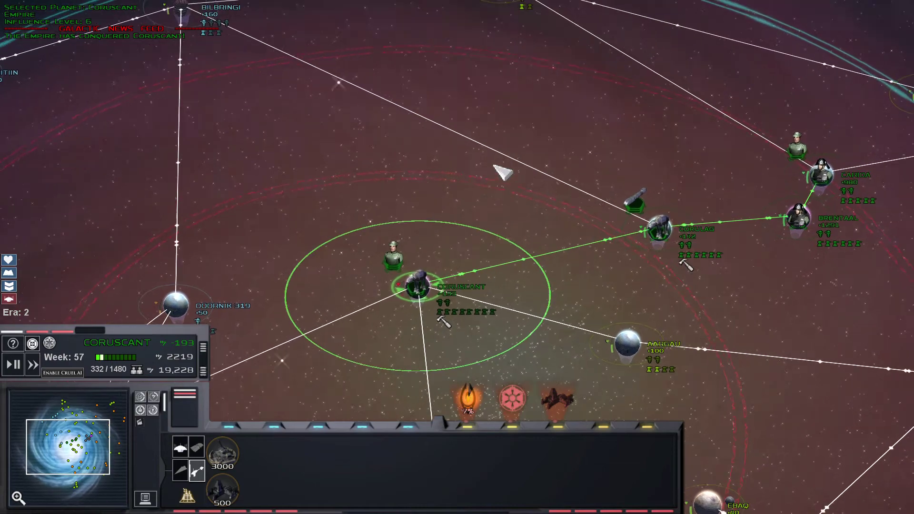
pyautogui.press('Right')
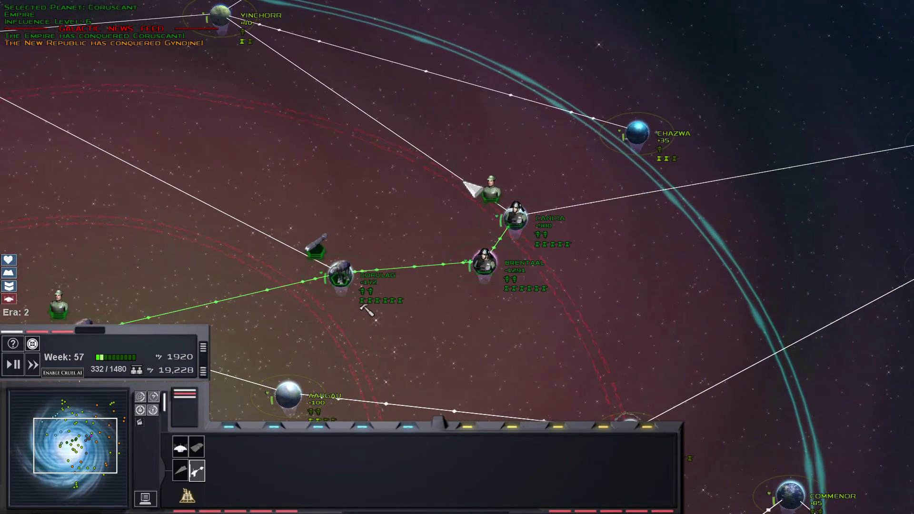
pyautogui.press('Left')
pyautogui.press('Down')
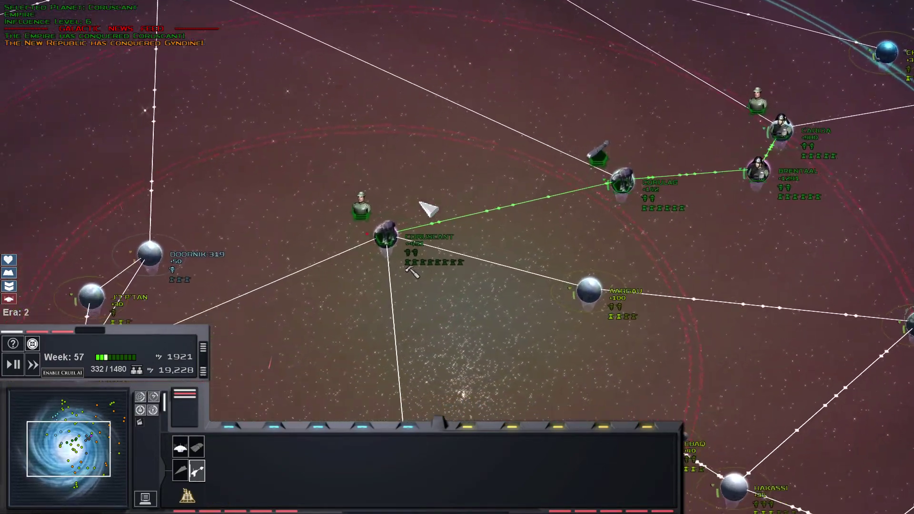
pyautogui.press('Right')
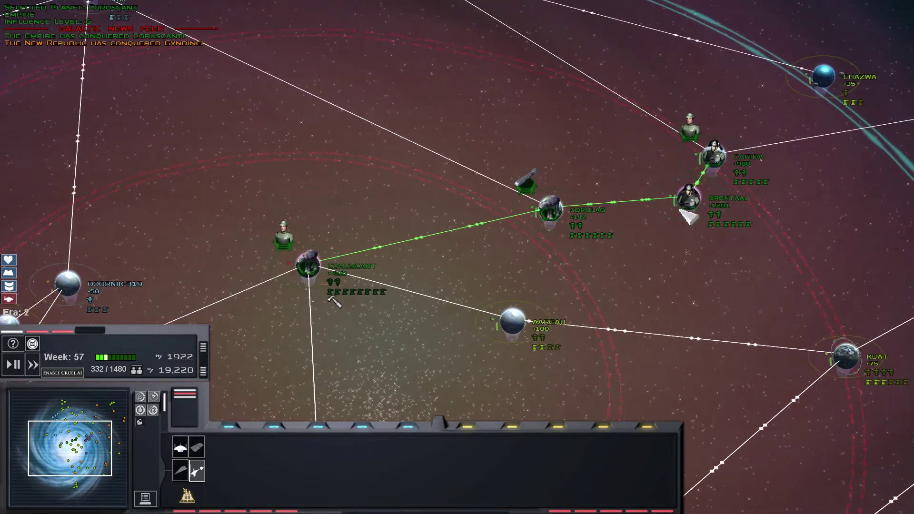
pyautogui.press('Up')
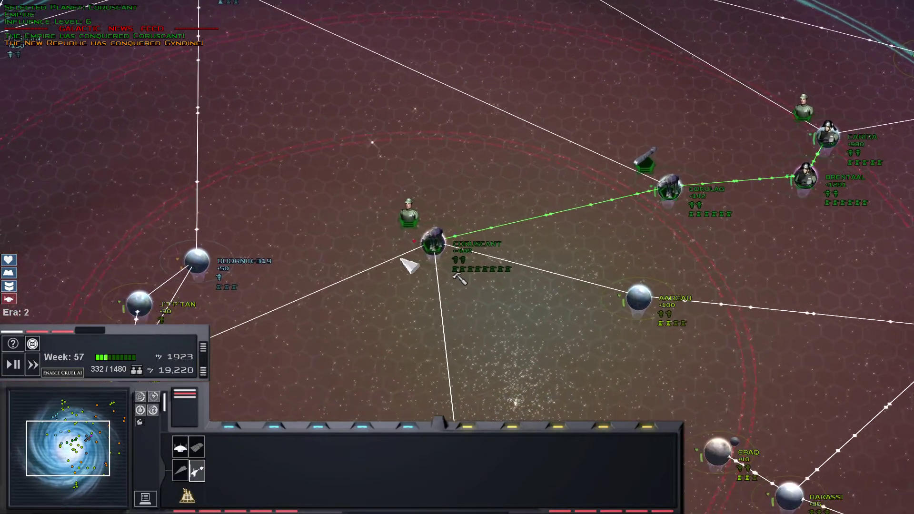
pyautogui.click(438, 239)
pyautogui.scroll(3, 447, 240)
pyautogui.scroll(2, 447, 240)
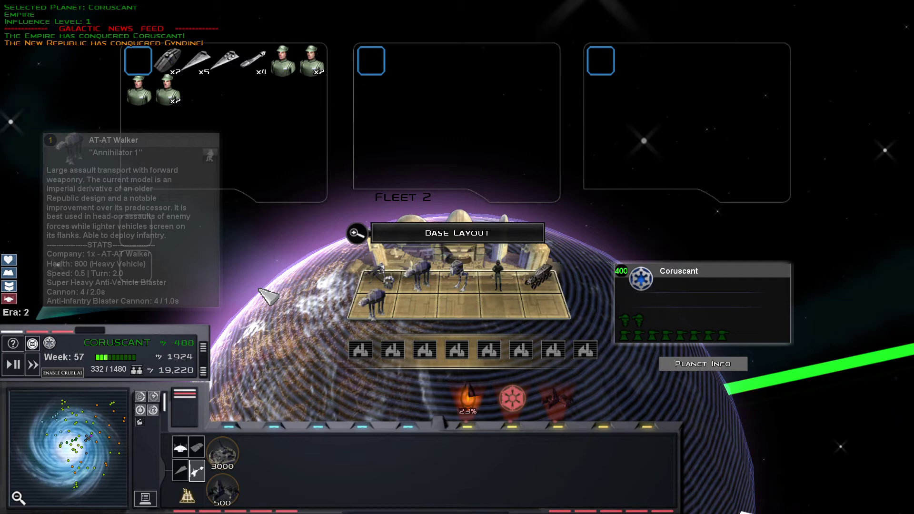
pyautogui.scroll(-3, 286, 357)
pyautogui.scroll(-3, 236, 422)
pyautogui.click(187, 471)
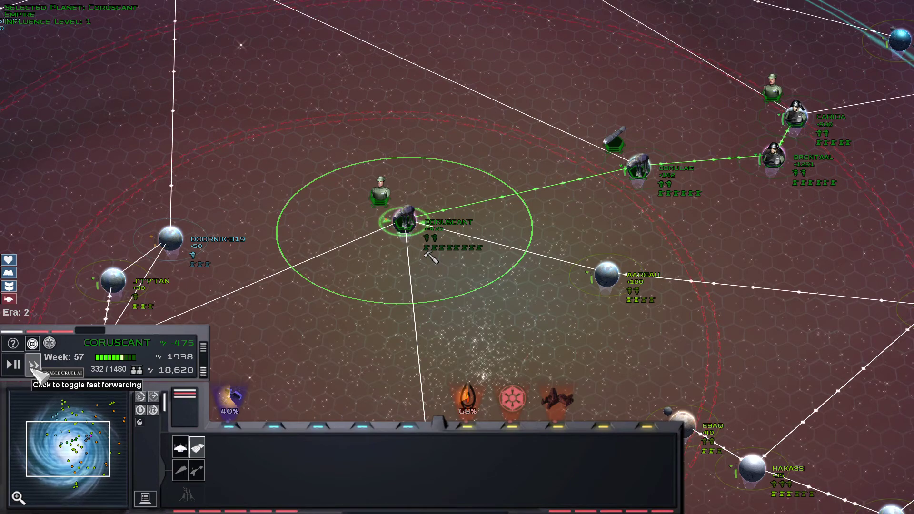
# - Look around Coruscant, checking the political/research options and Yinchorr and Bilbringi
pyautogui.press('Up')
pyautogui.press('Right')
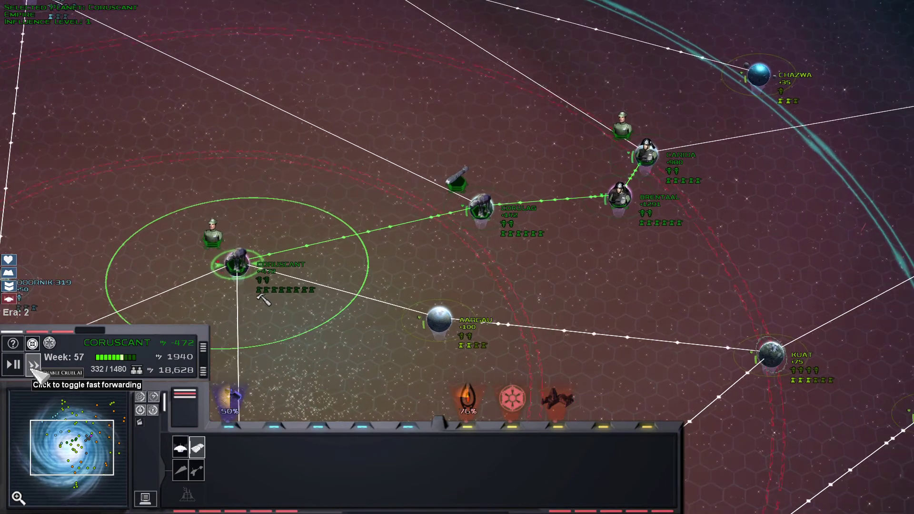
pyautogui.press('Down')
pyautogui.press('Left')
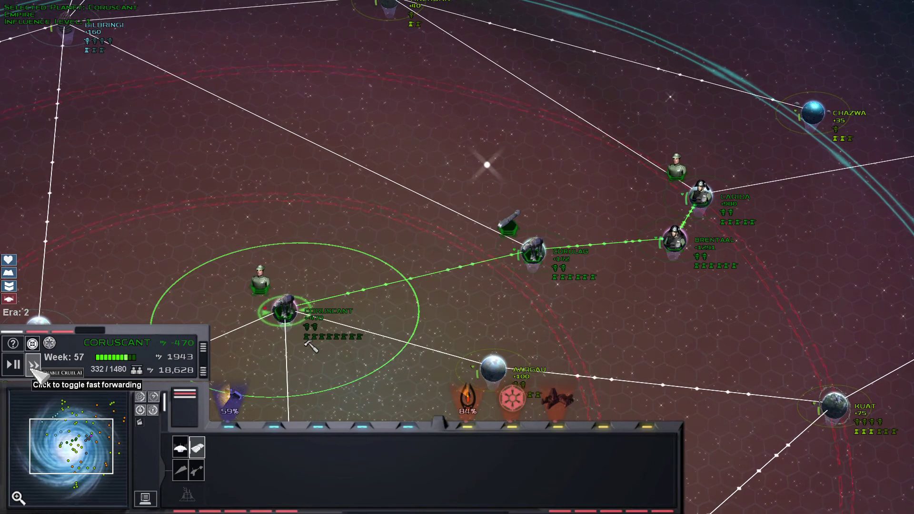
pyautogui.press('Left')
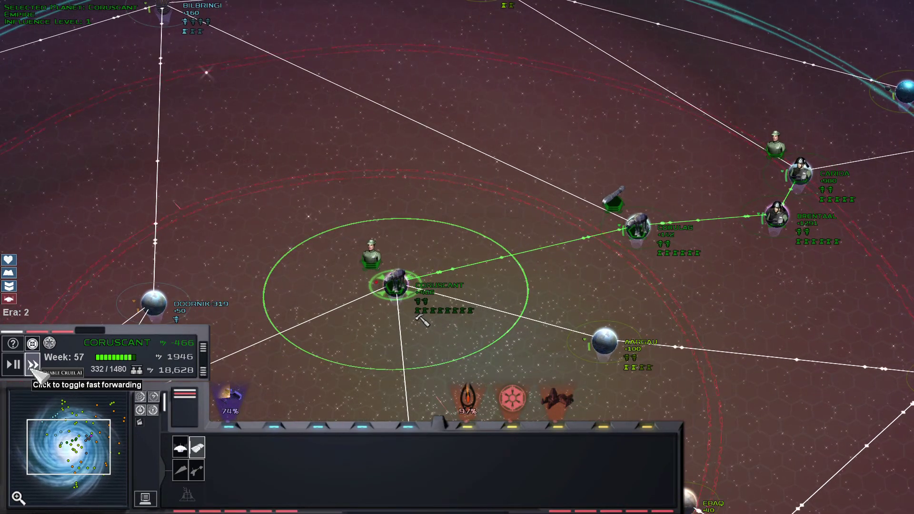
pyautogui.press('Down')
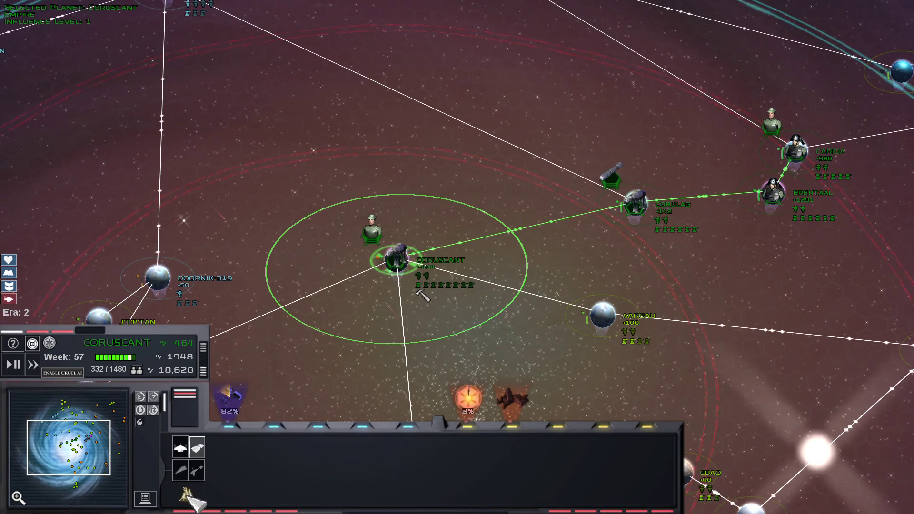
pyautogui.click(193, 456)
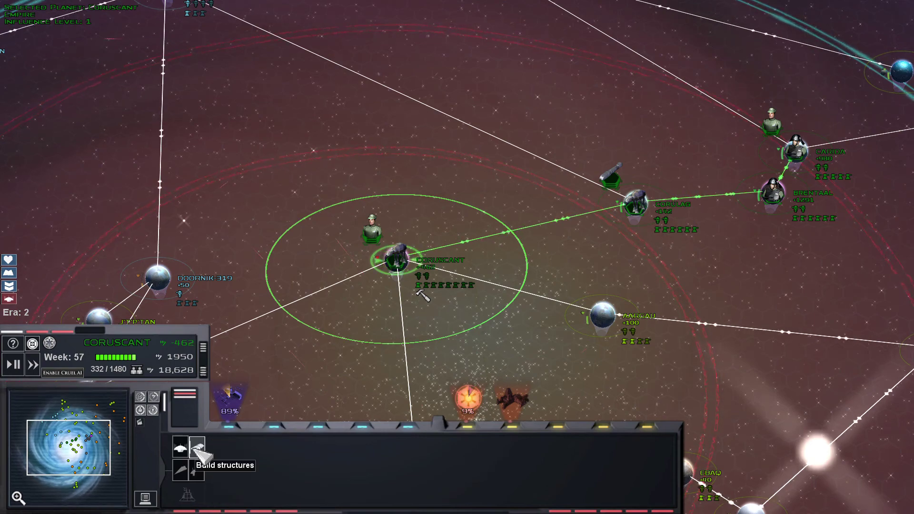
pyautogui.moveTo(422, 295); pyautogui.dragTo(389, 213)
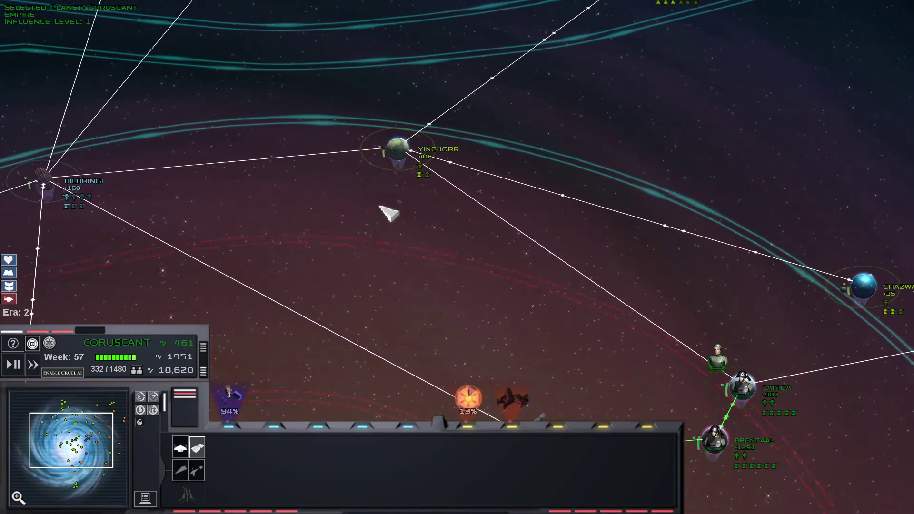
pyautogui.scroll(-4, 389, 214)
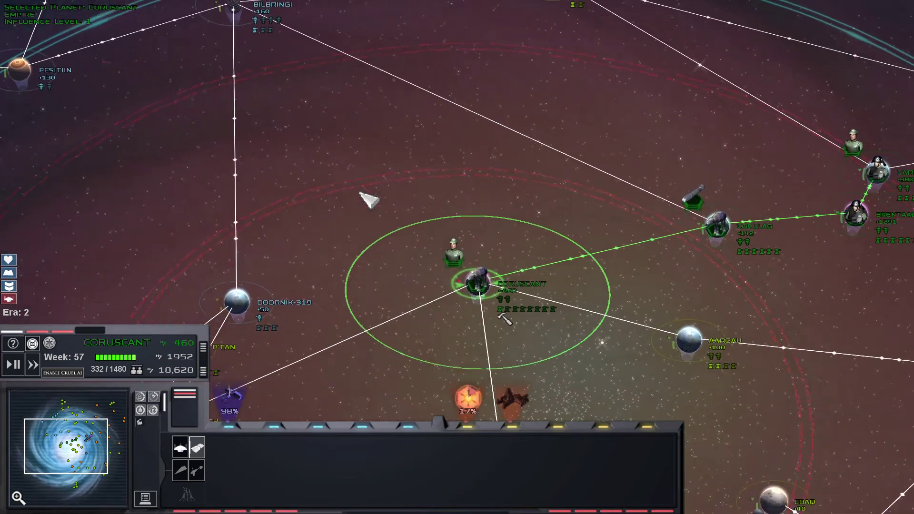
pyautogui.moveTo(369, 199); pyautogui.dragTo(300, 172)
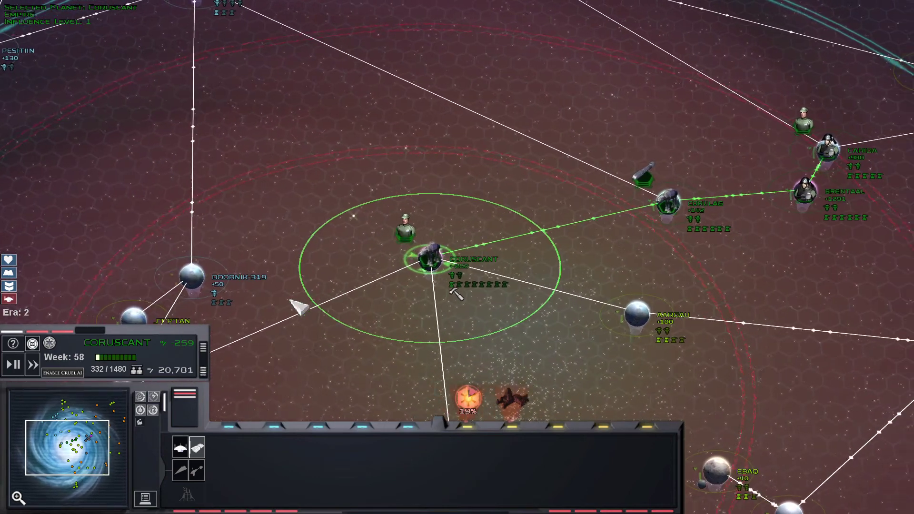
# - Queue the 210- and 1200-credit space builds, cancelling and re-queuing the 1200 one
pyautogui.click(197, 471)
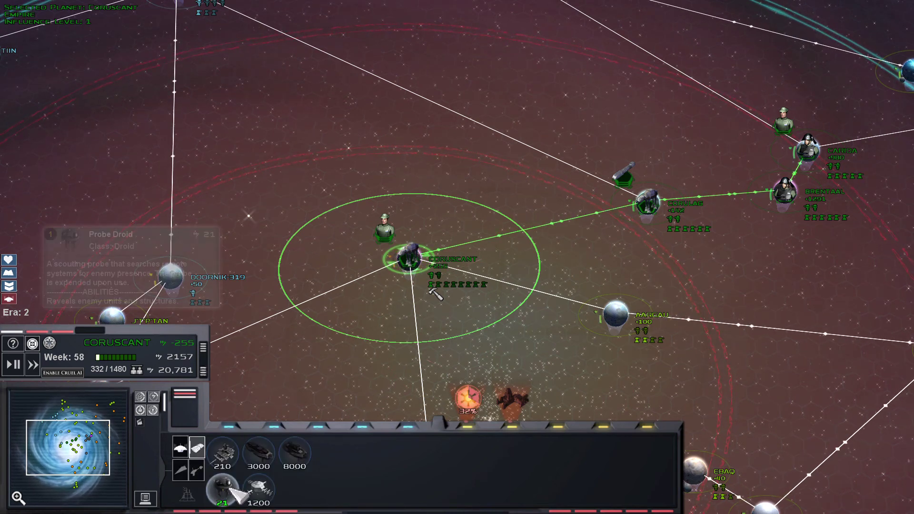
pyautogui.click(258, 492)
pyautogui.click(223, 456)
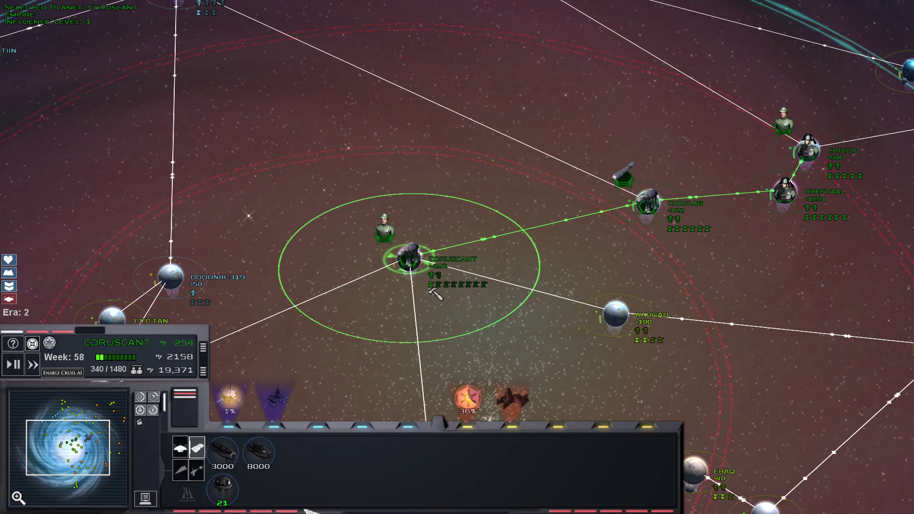
pyautogui.click(244, 413)
pyautogui.click(259, 492)
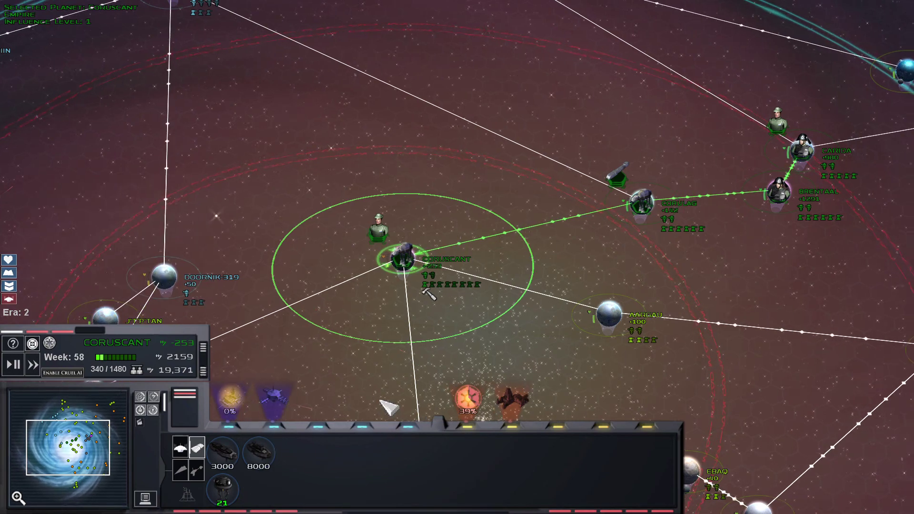
pyautogui.scroll(-3, 426, 312)
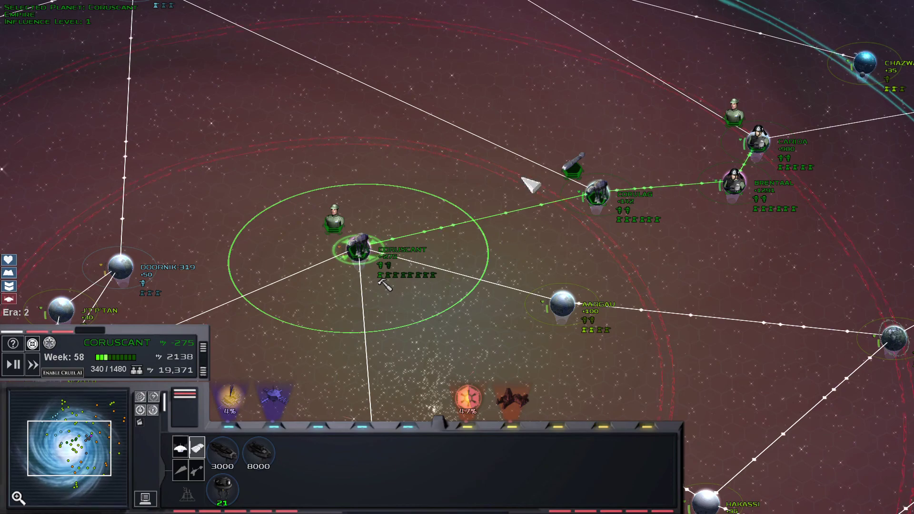
# - Pan the map to show Bilbringi, Yinchorr and Coruscant
pyautogui.press('Up')
pyautogui.press('Left')
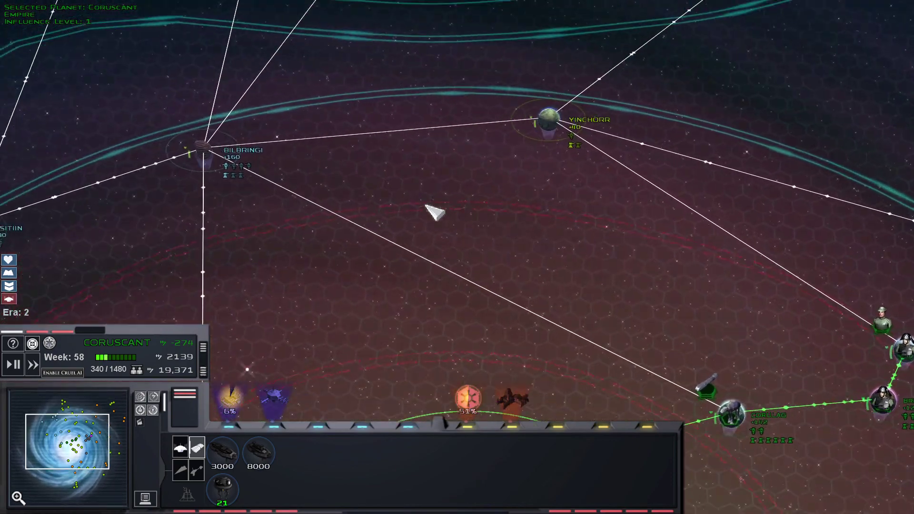
pyautogui.press('Down')
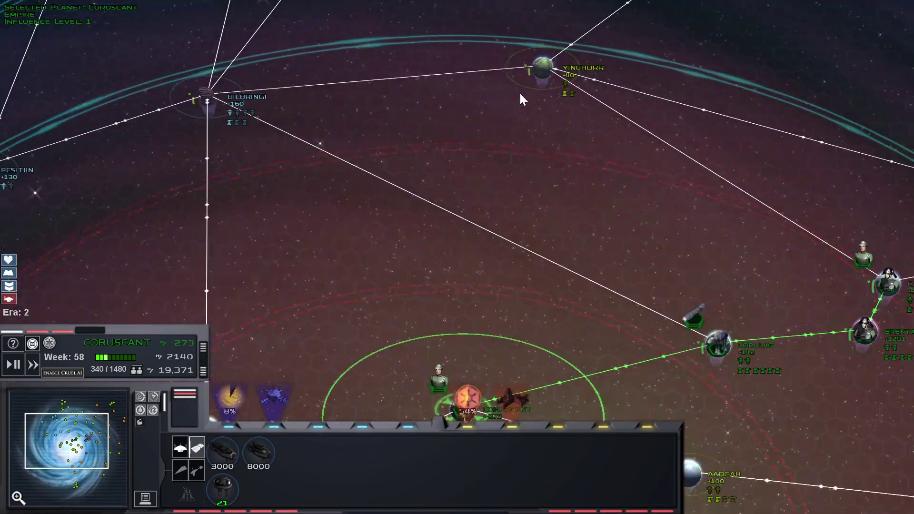